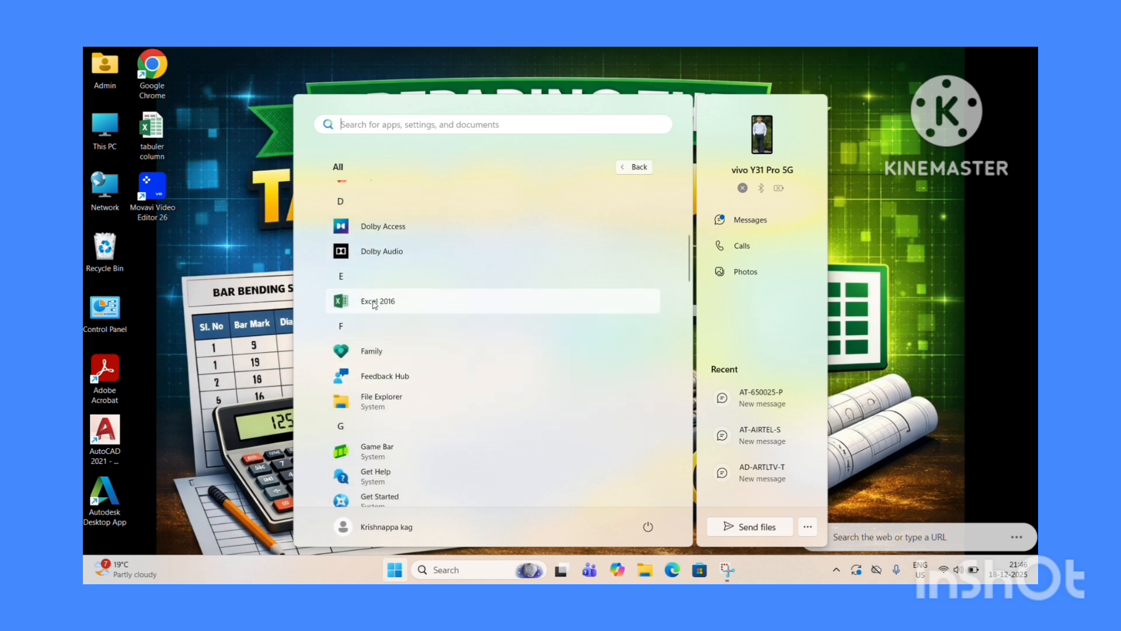
Launch Excel 2016 and create a new blank workbook.
click(374, 302)
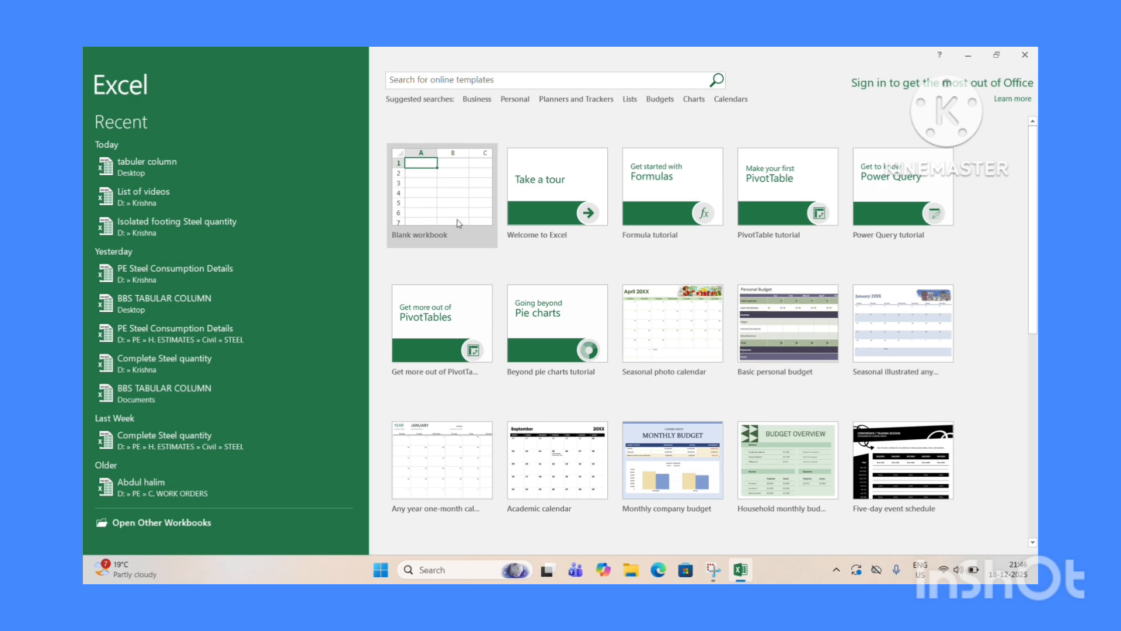
click(695, 437)
click(434, 195)
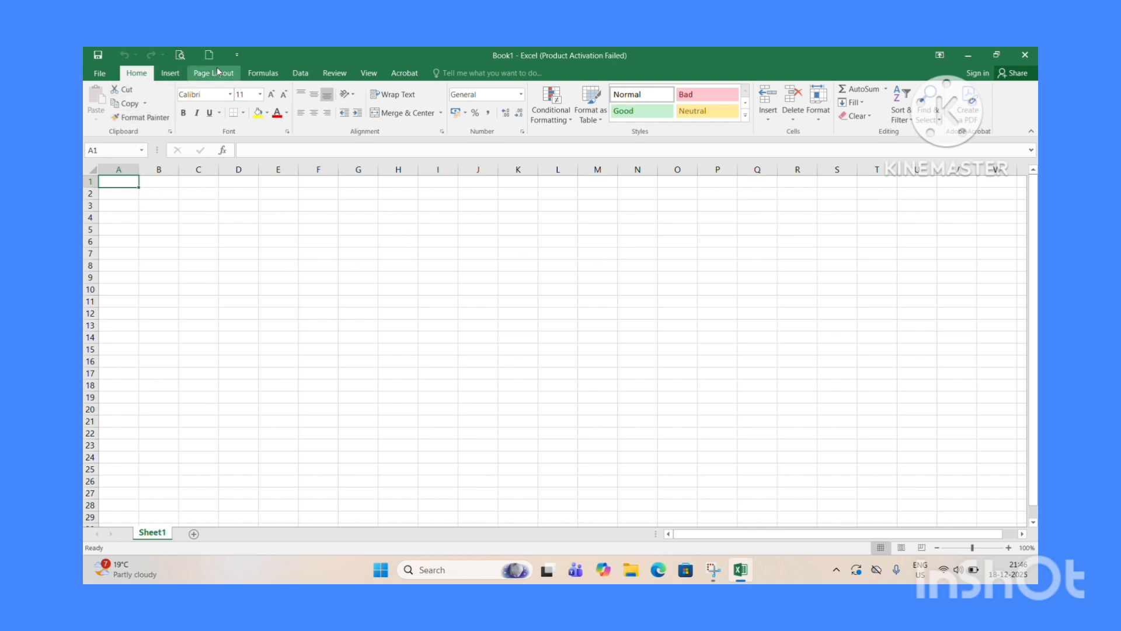
Save the workbook to the Desktop with the file name BBS tabuler Column.
click(106, 56)
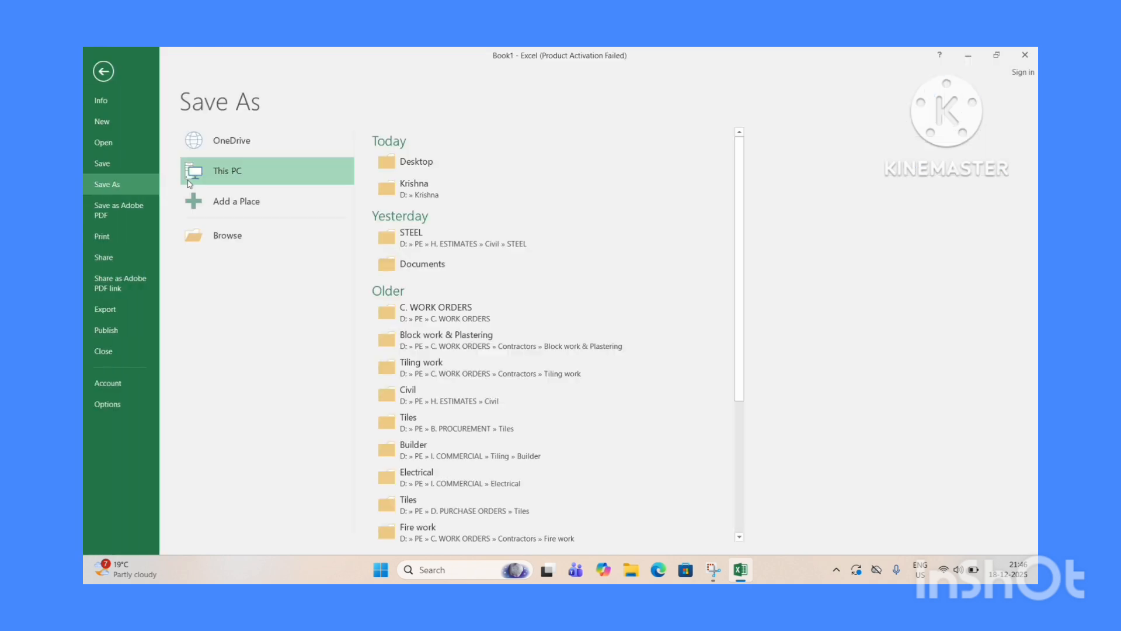
click(234, 240)
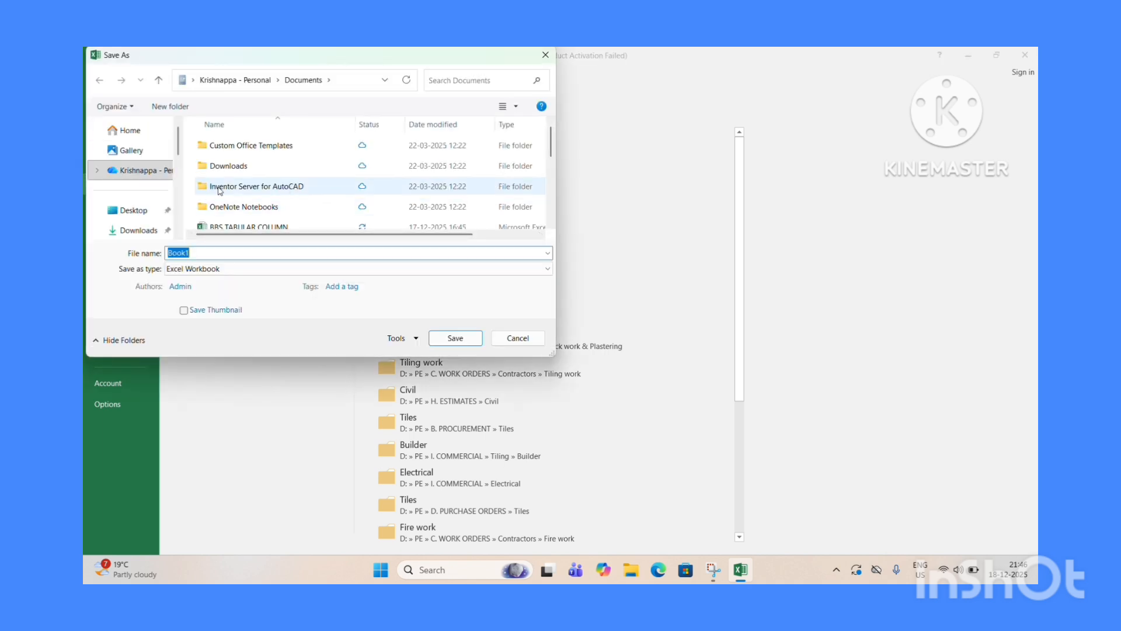
click(138, 212)
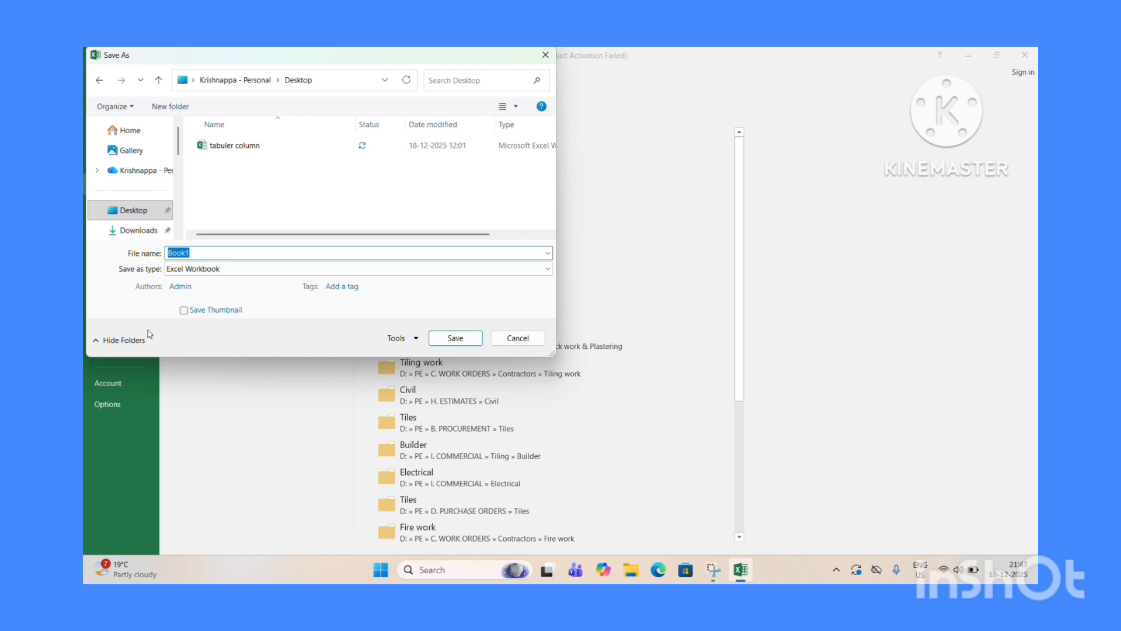
text(BBS tabuler Column)
click(455, 337)
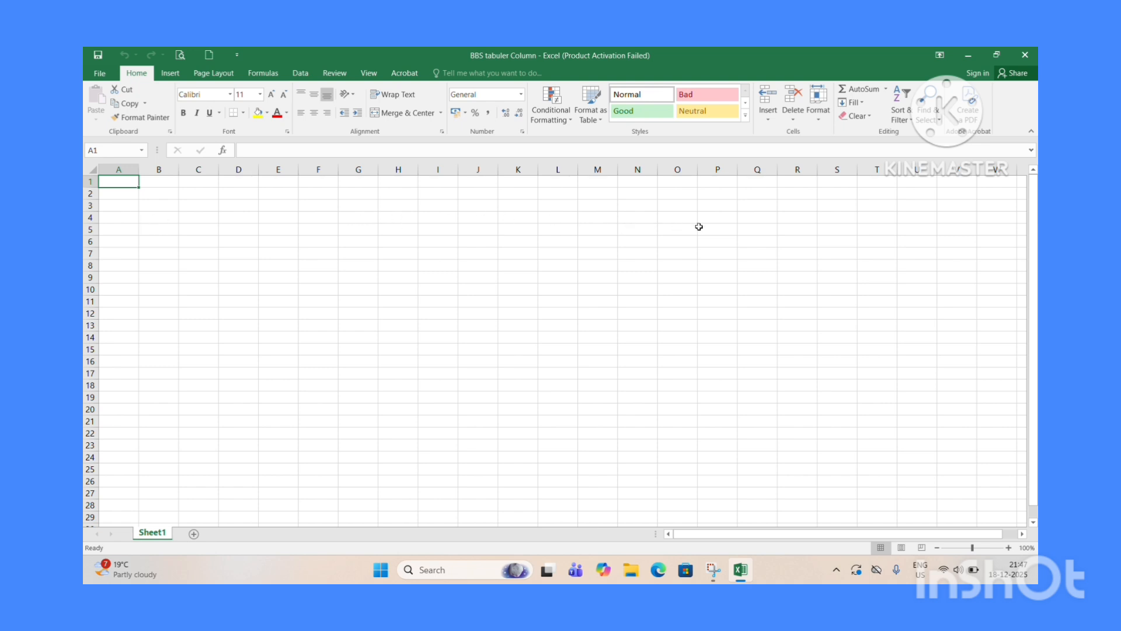
Enter the headers Sl No in A3 and Description of the items in B3.
click(116, 208)
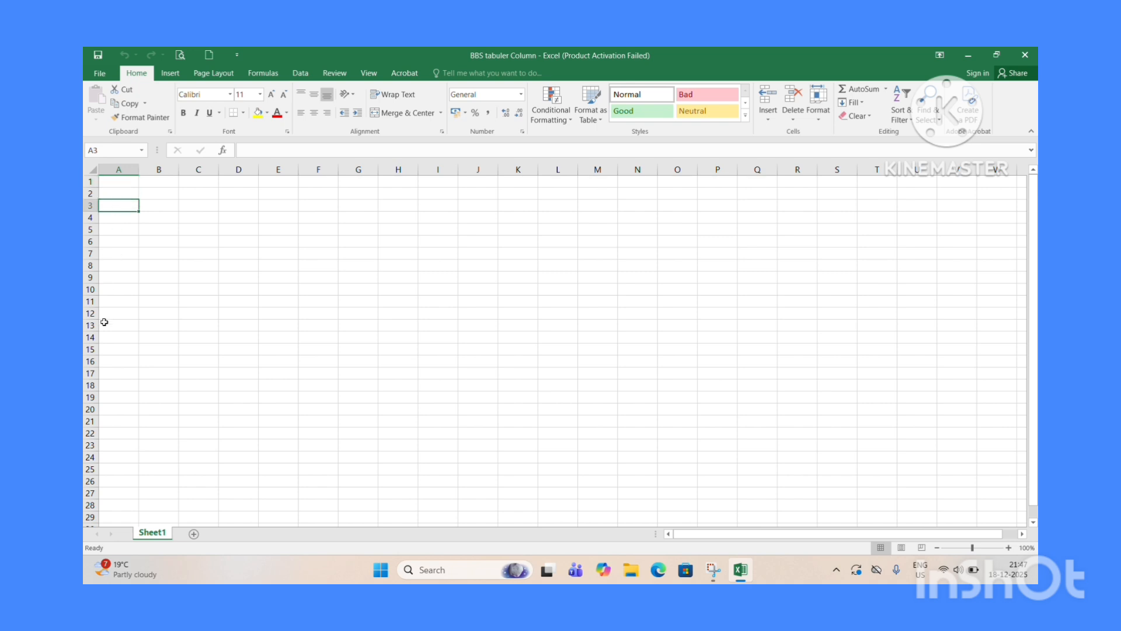
text(Sl No)
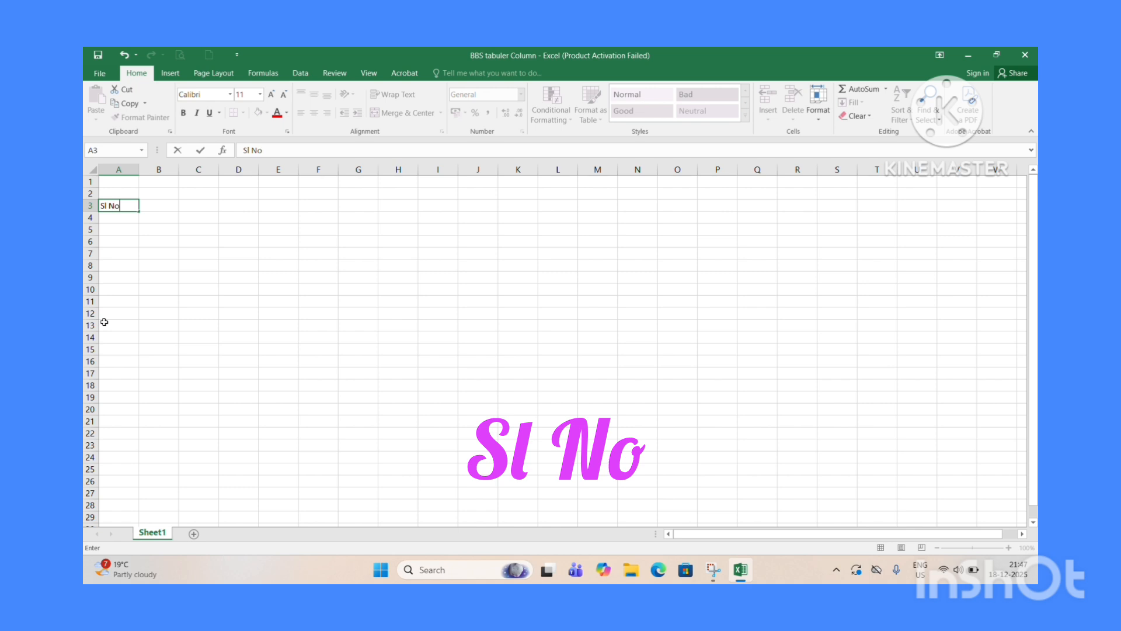
key(Tab)
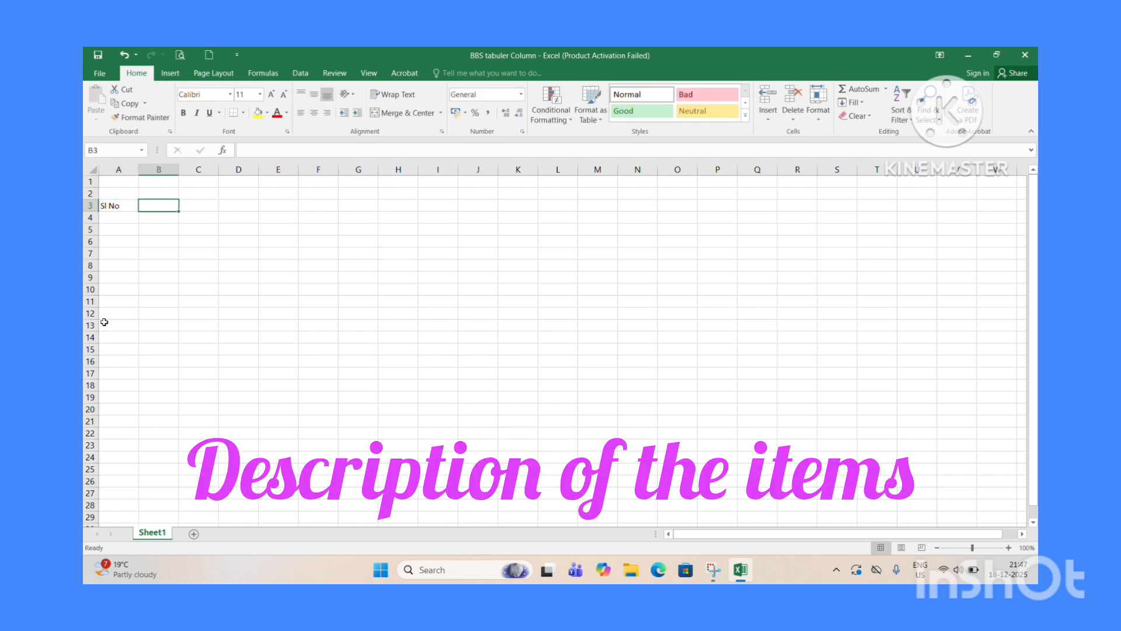
text(Des)
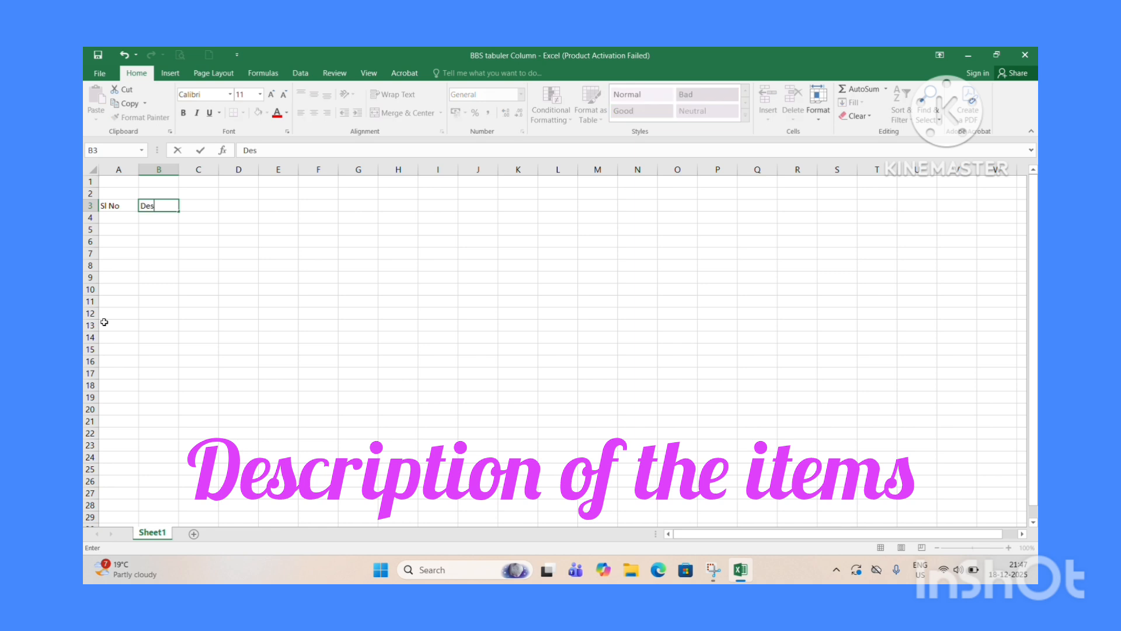
text(cription of the items)
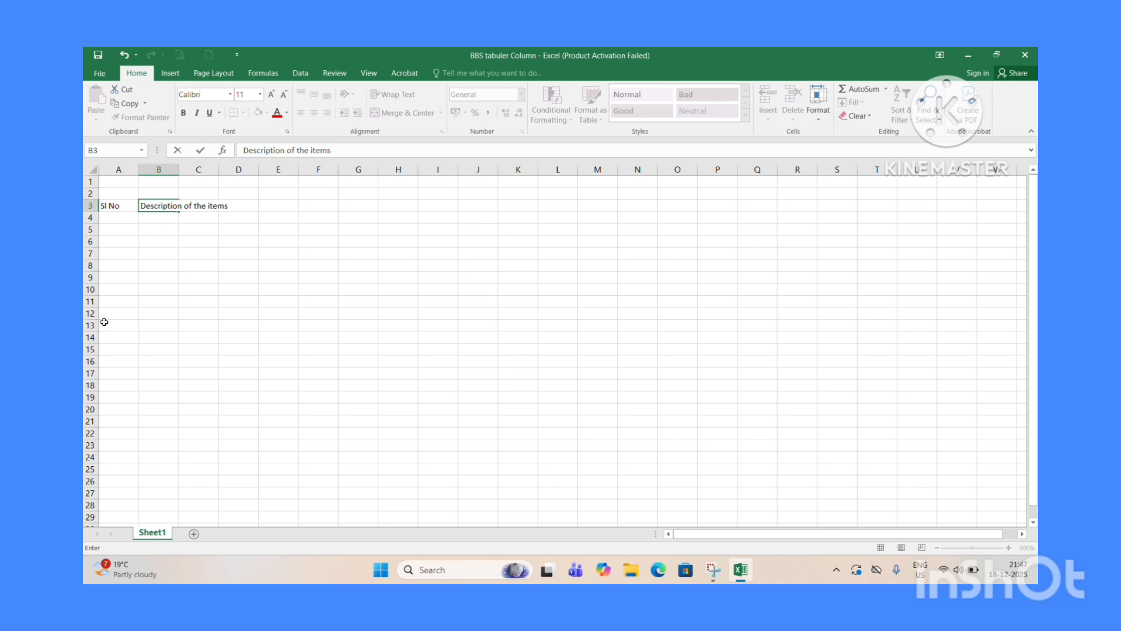
key(Tab)
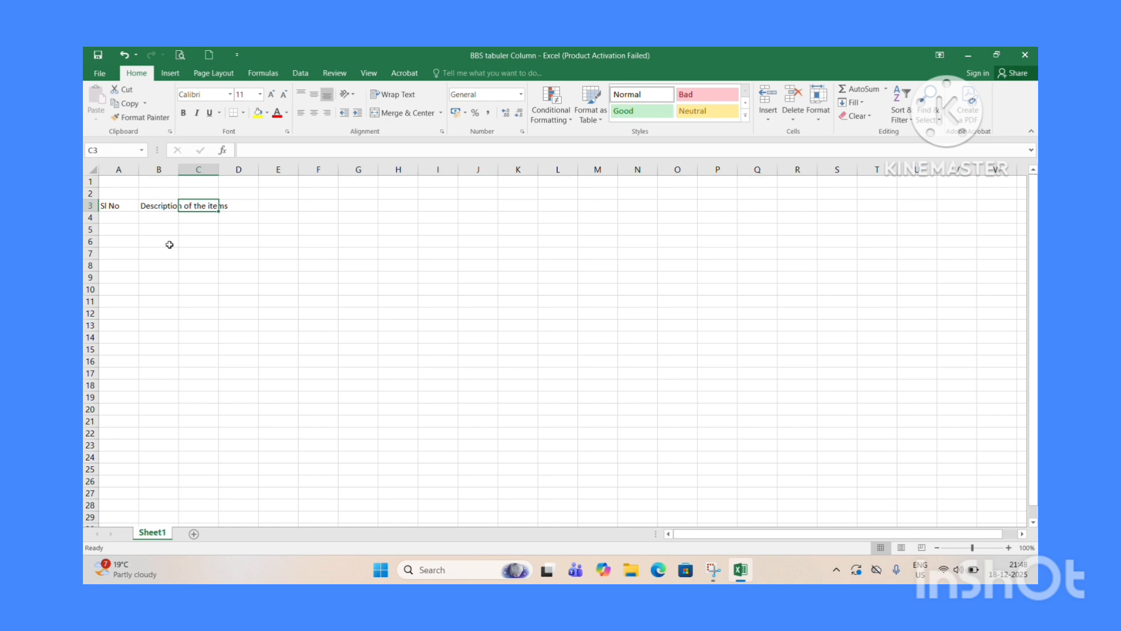
Enter the headers No of Items in C3 and Dia of Bar in mm in D3.
text(No of )
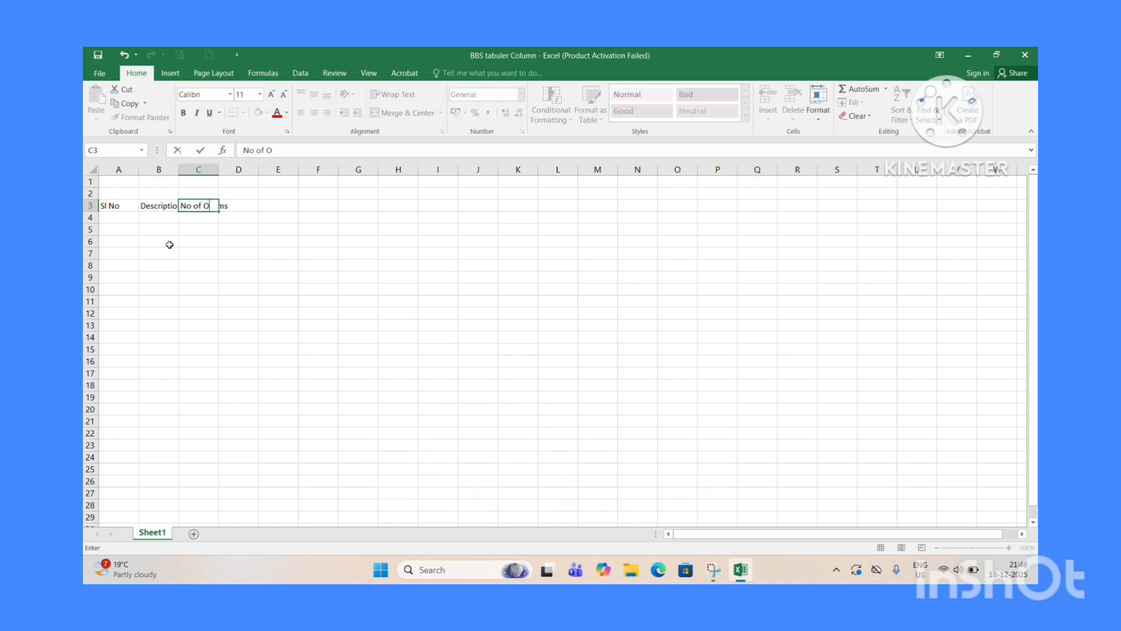
text(Items)
key(Tab)
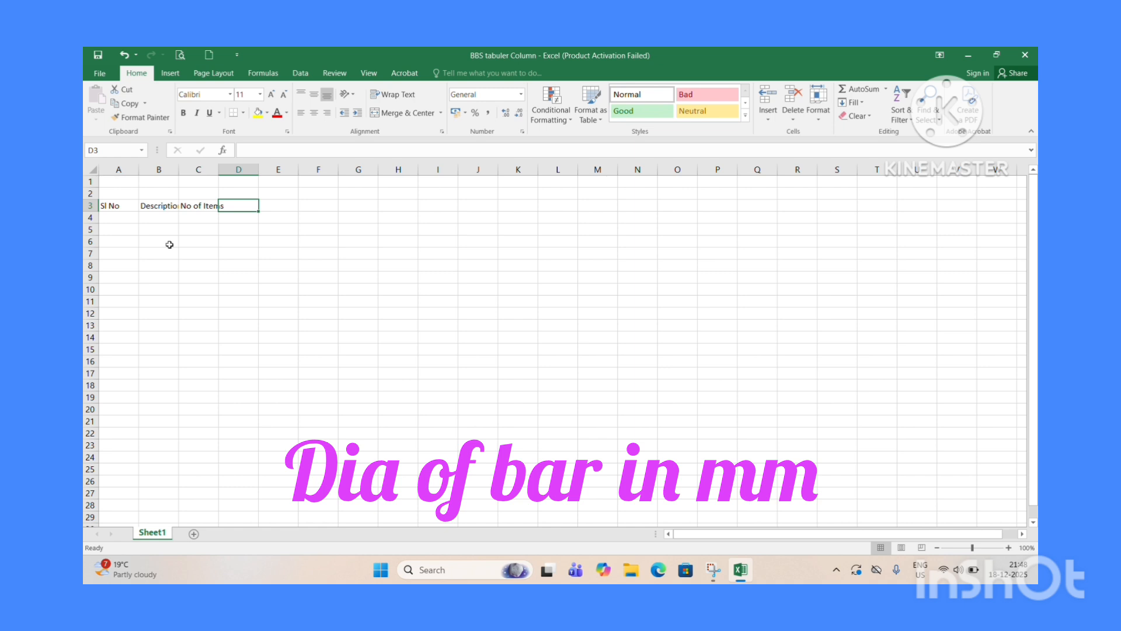
text(Dia of)
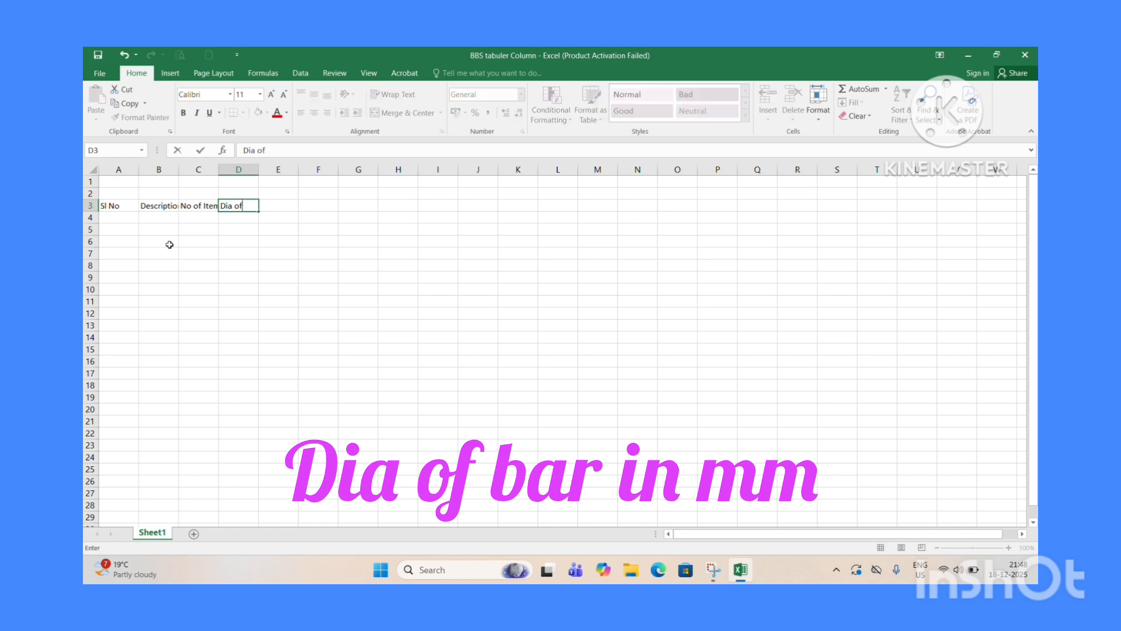
text( Bar in)
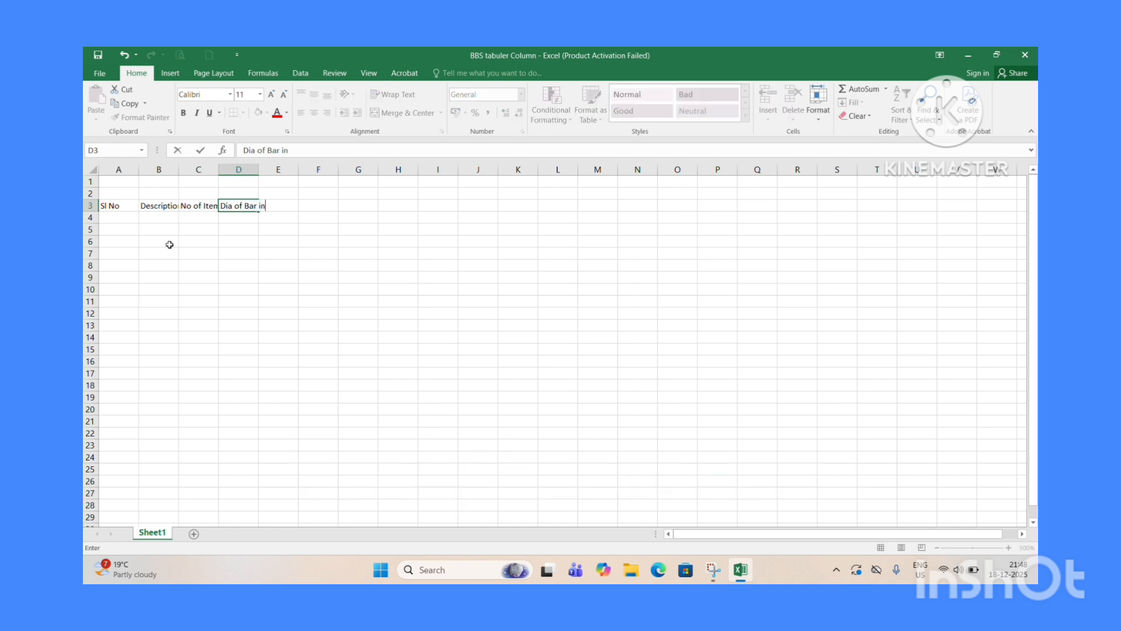
text( mm)
key(Tab)
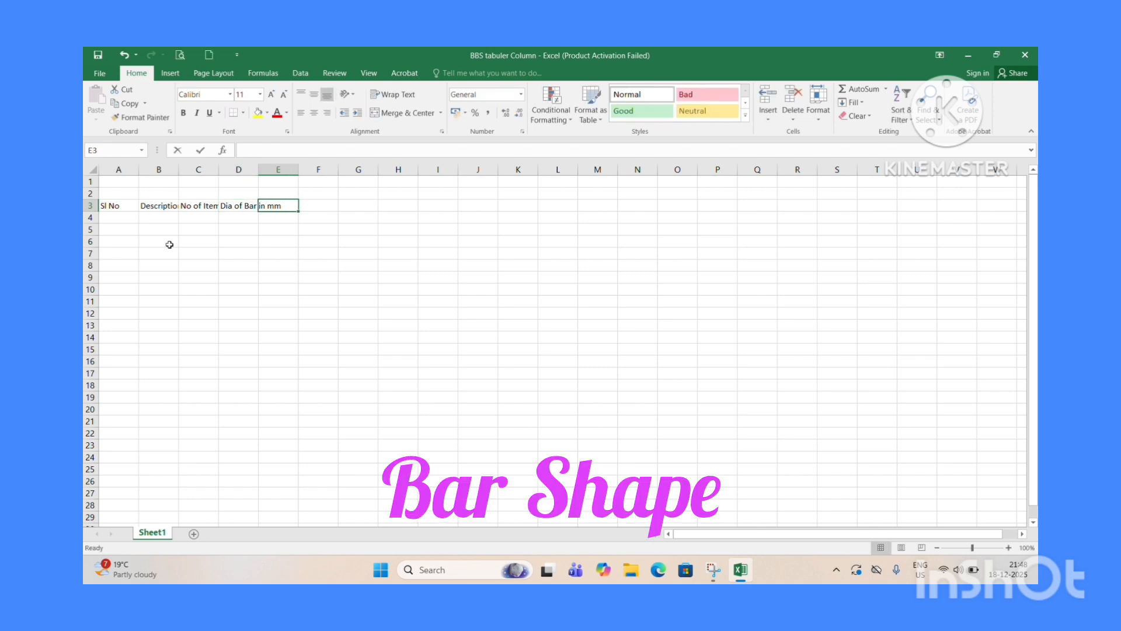
Enter the headers Bar Shape in E3 and Shorter Span / Longer Span Length in mm in F3.
text(Bar)
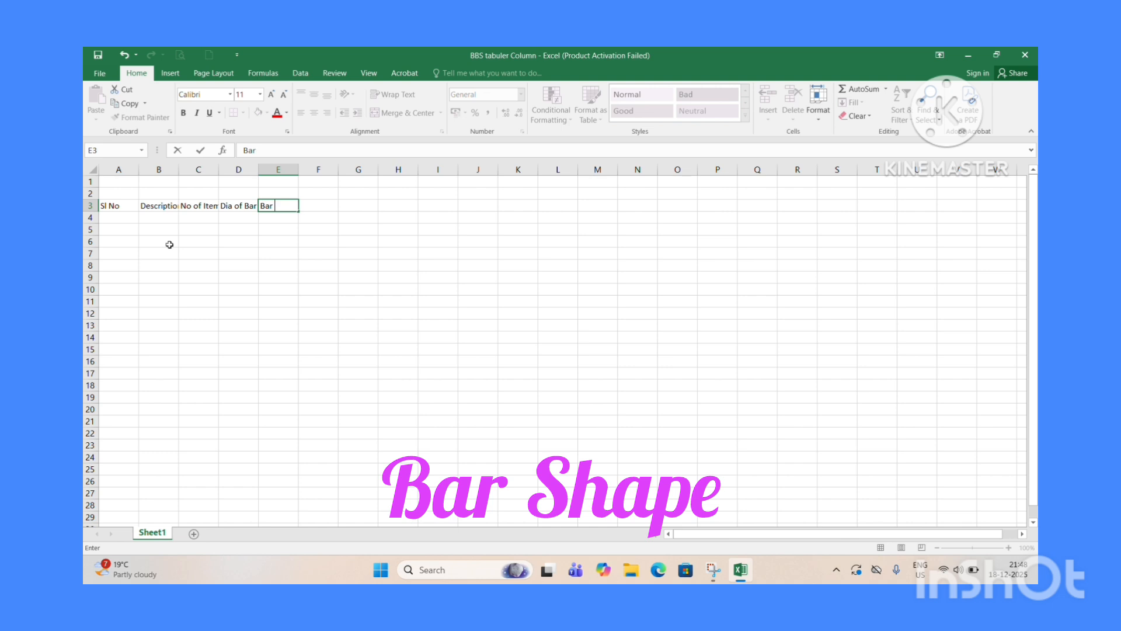
text( Shape)
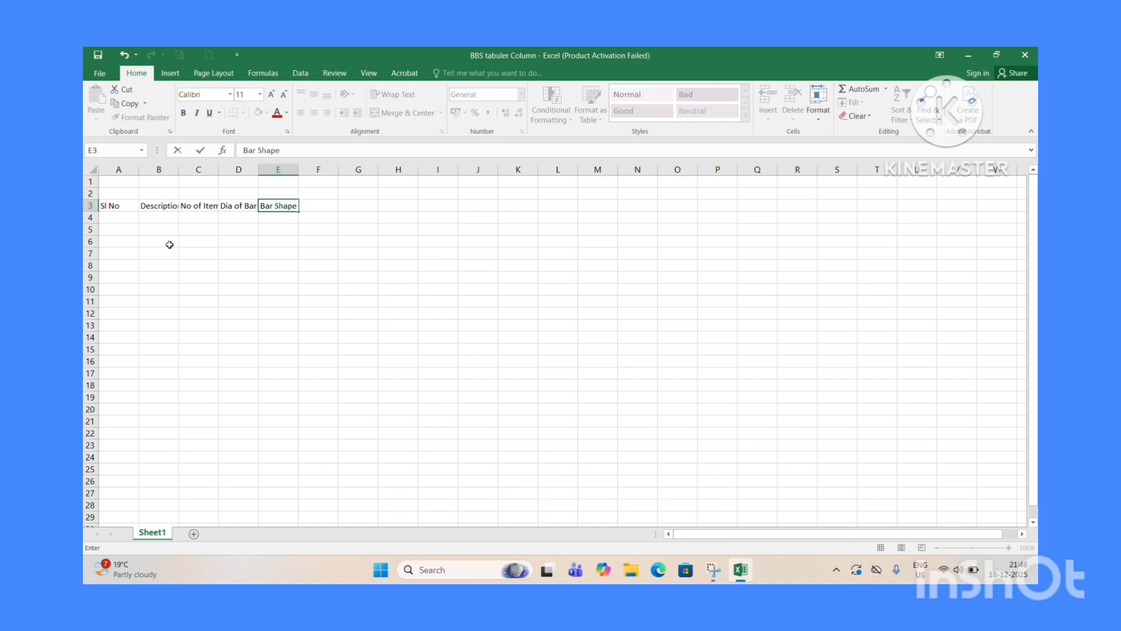
key(Tab)
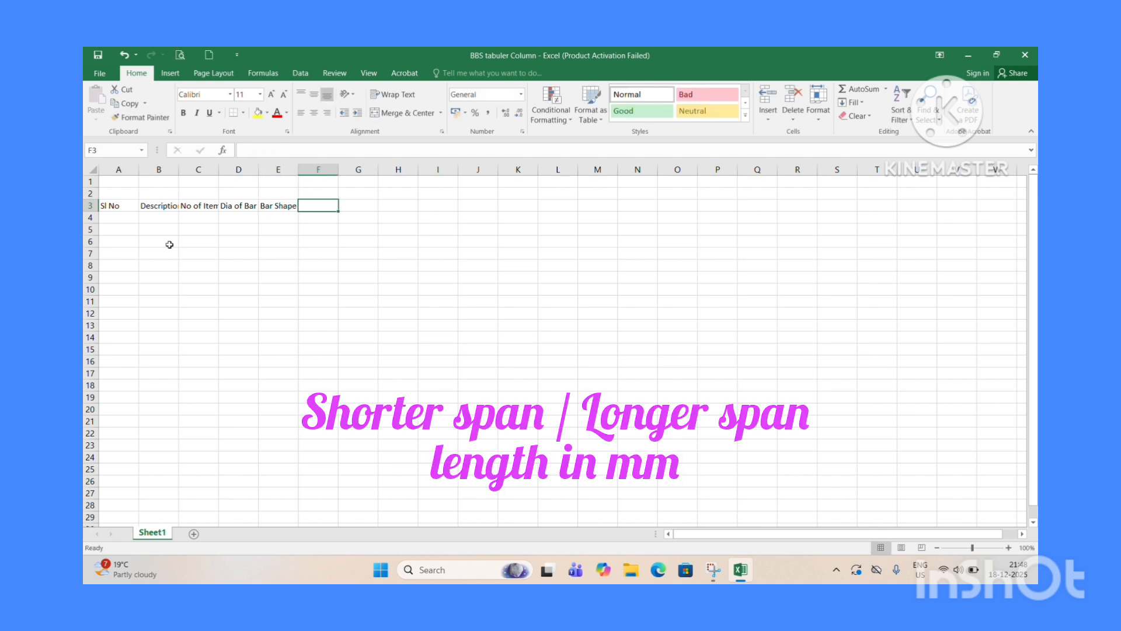
text(Sh)
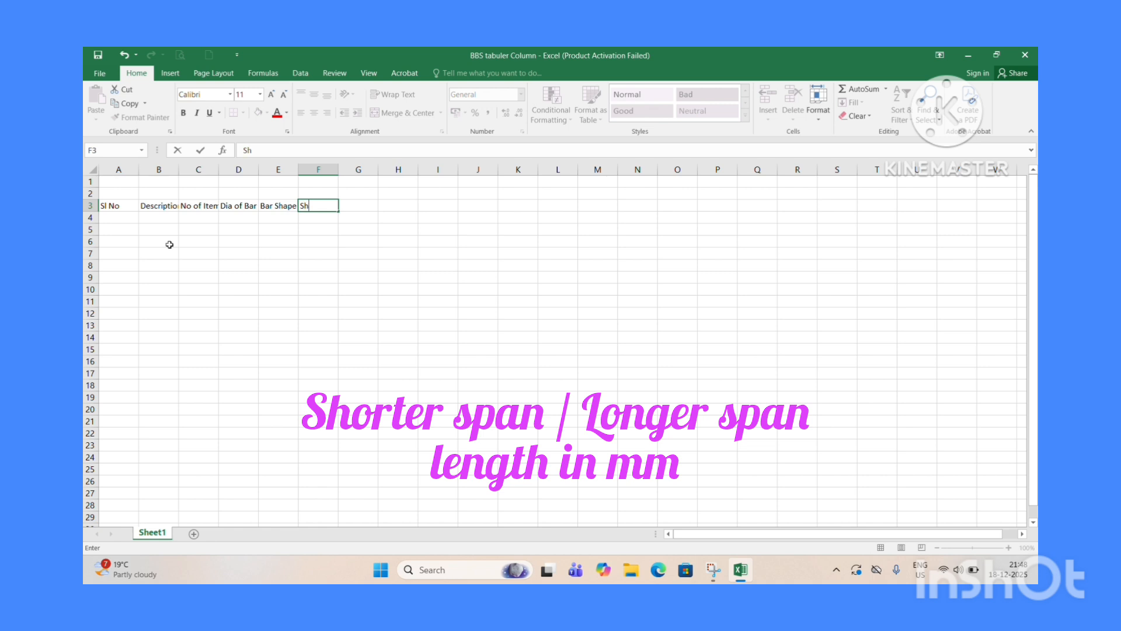
text(orter Span / Longe)
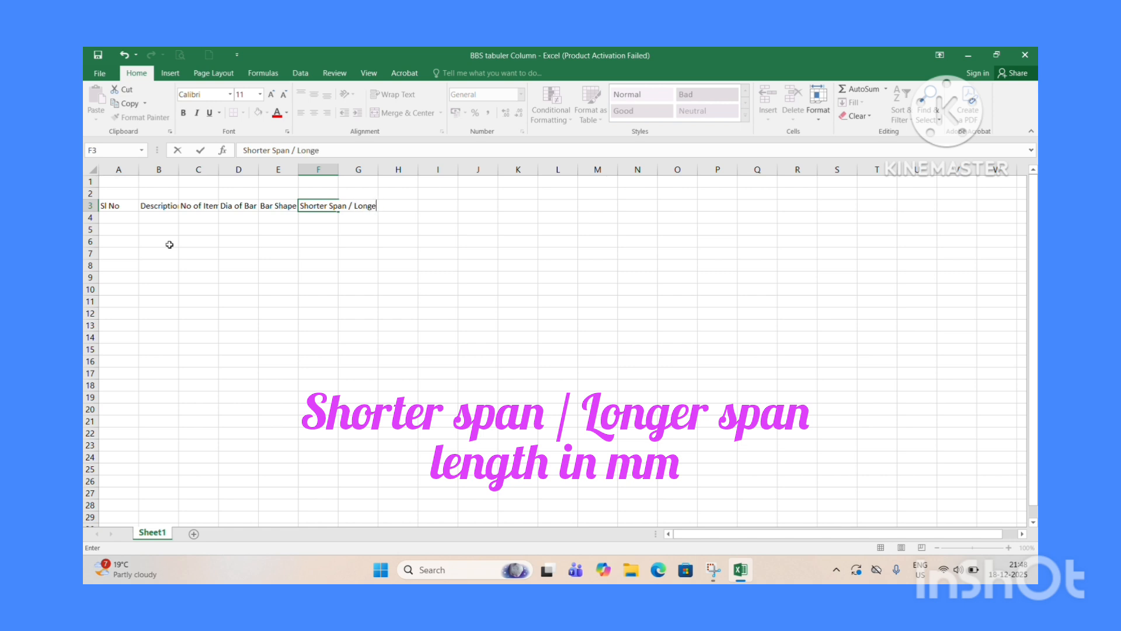
text(r Spa)
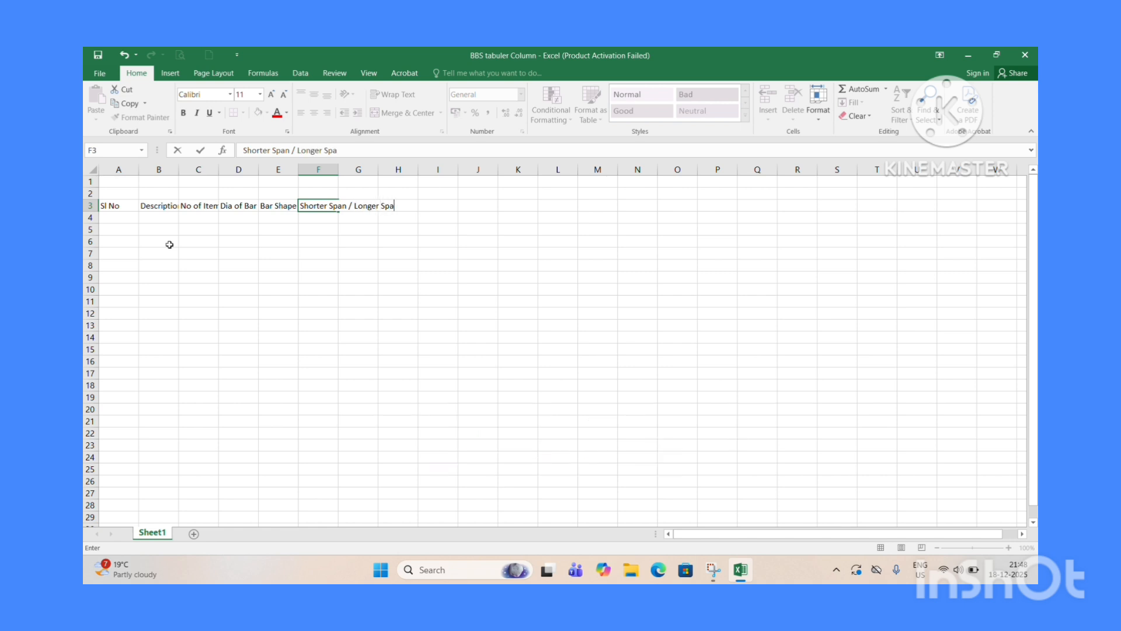
text(n Length in mm)
key(Tab)
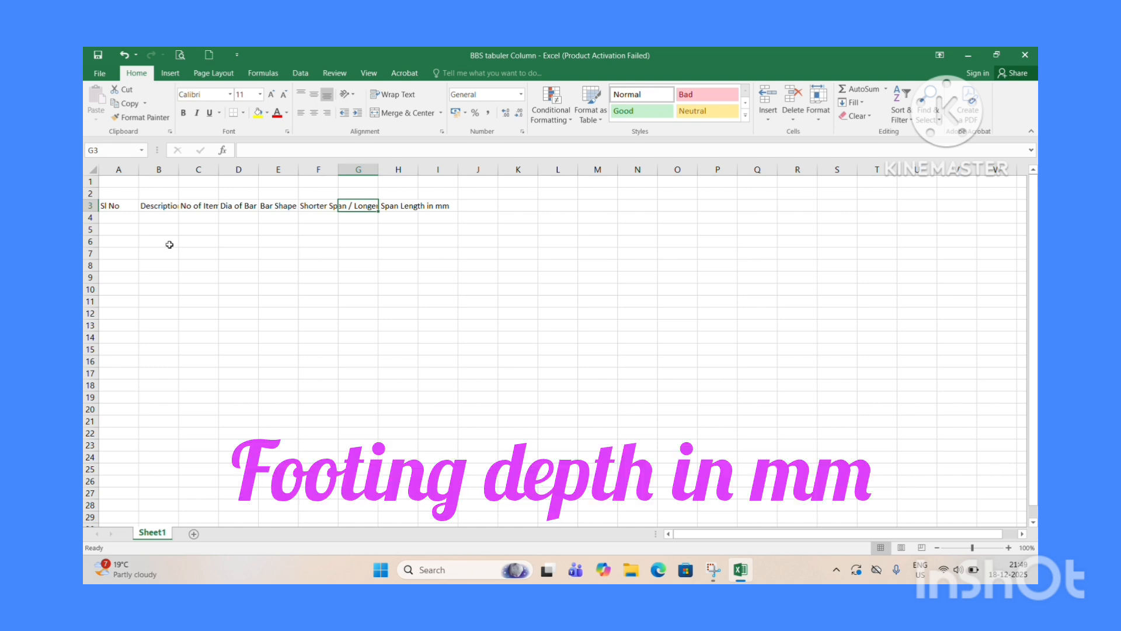
Enter the headers Footing Depth in mm in G3 and Clear cover in mm in H3.
text(Footing)
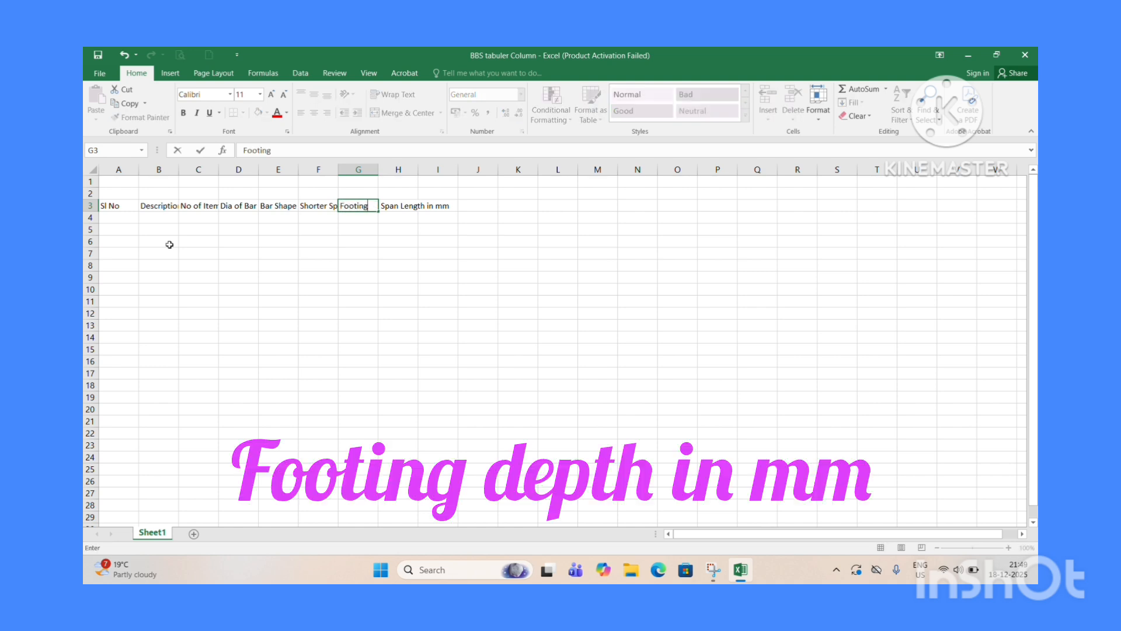
text( Depth in mm)
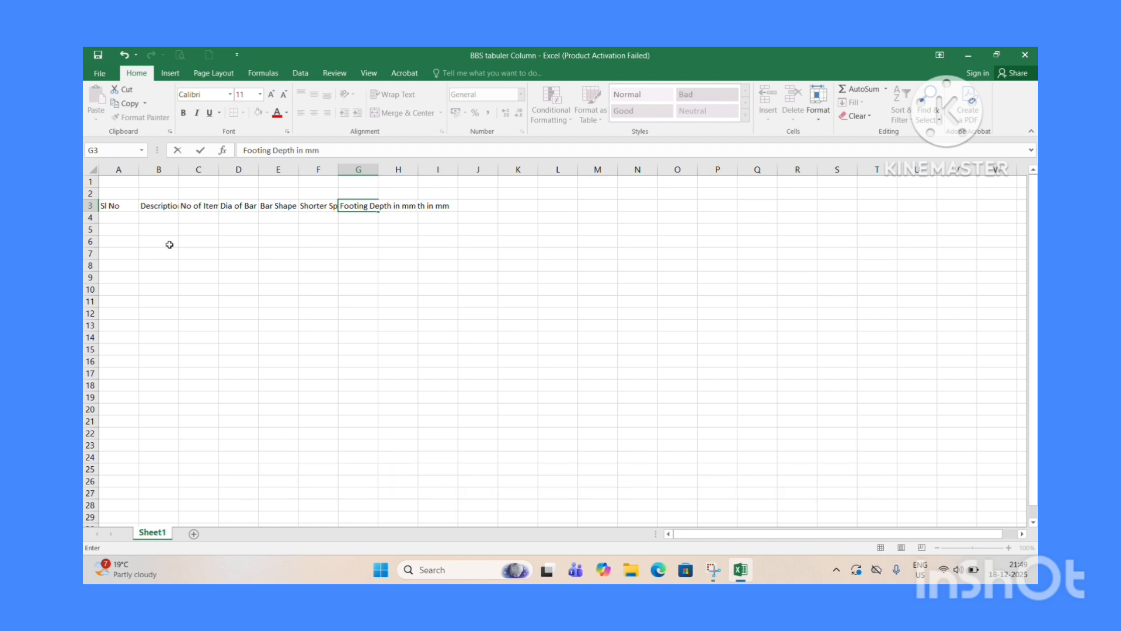
key(Tab)
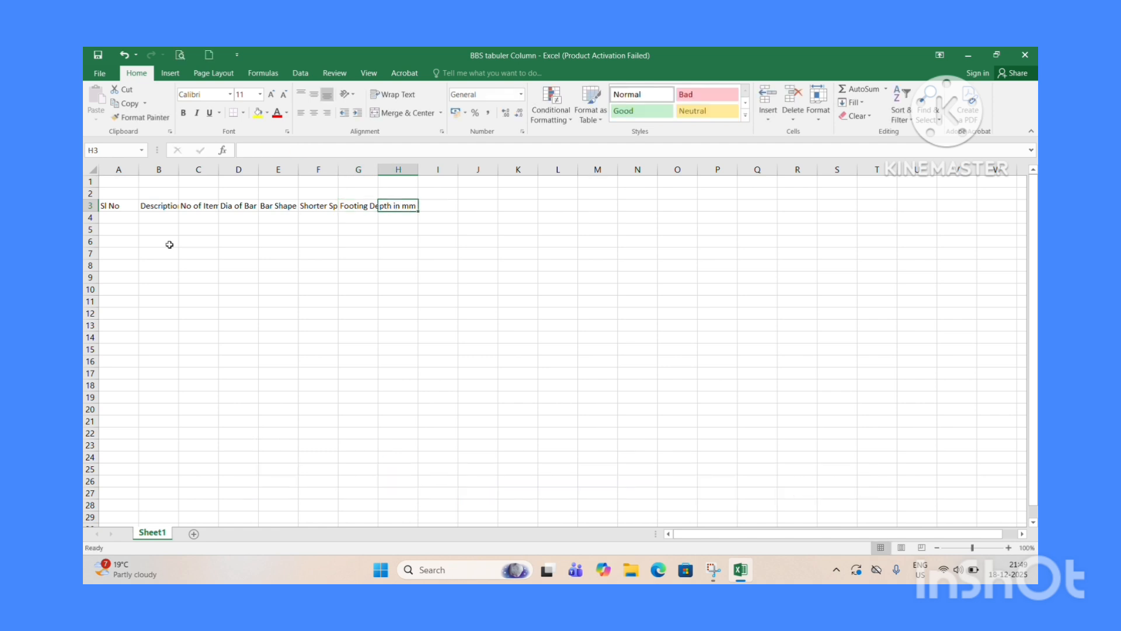
text(C)
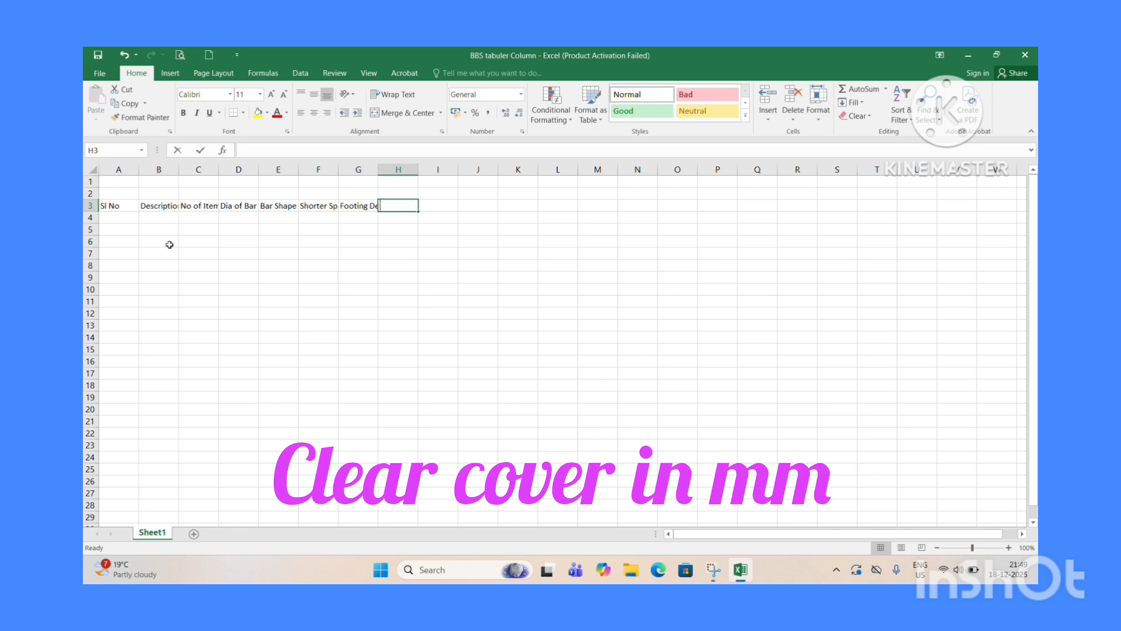
text(lear )
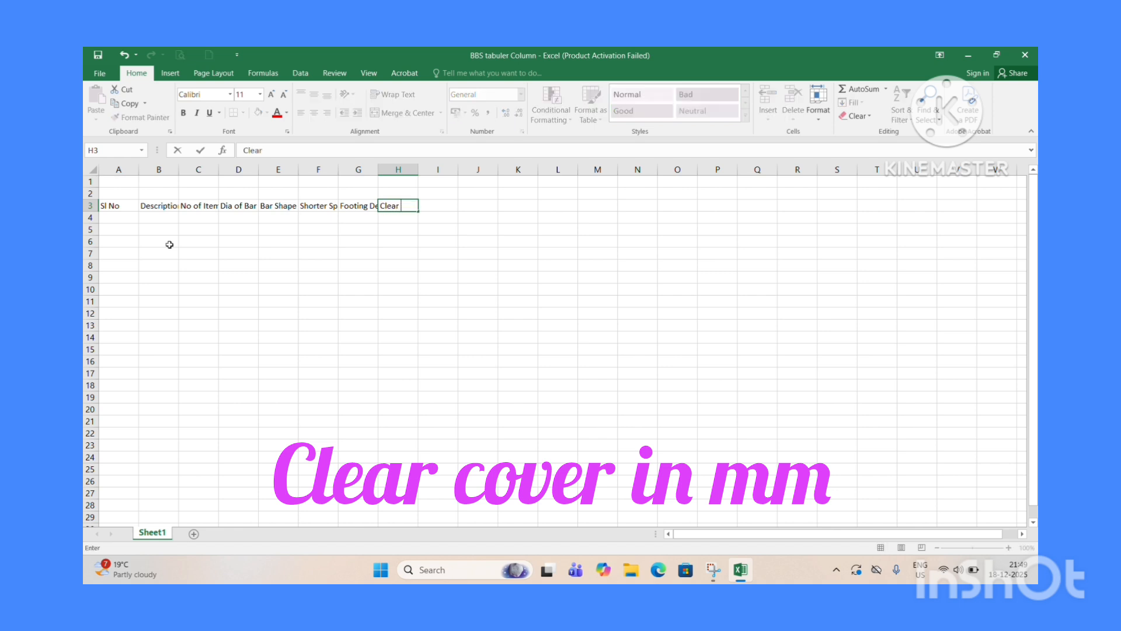
text(cover in mm)
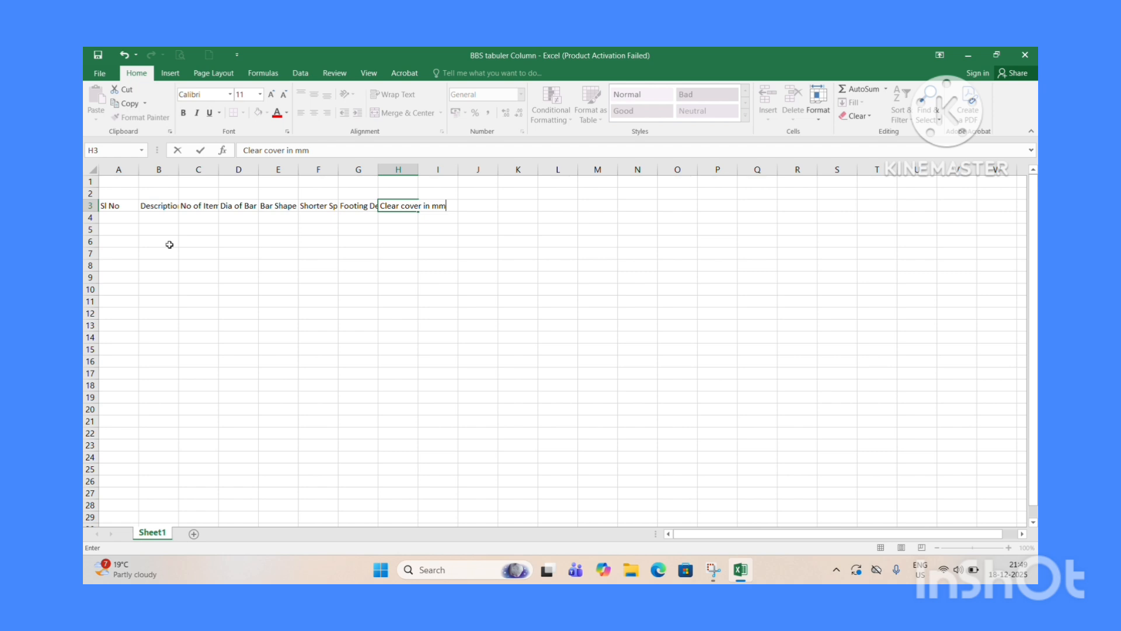
key(Tab)
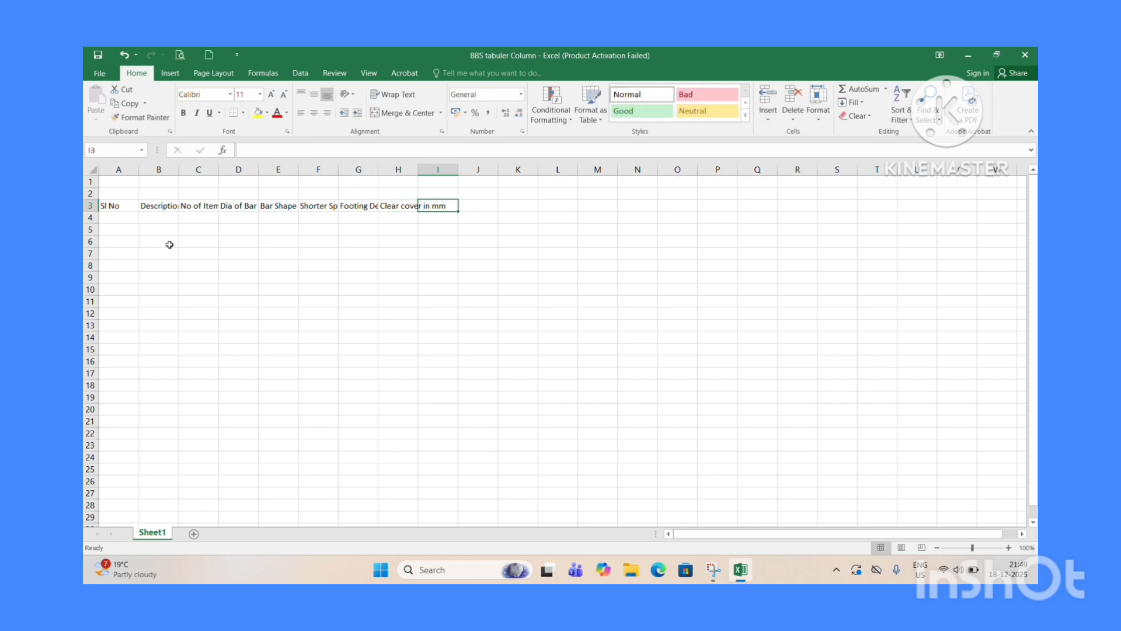
Enter the headers Spacing in mm in I3 and No of Bends in J3.
text(Spaci)
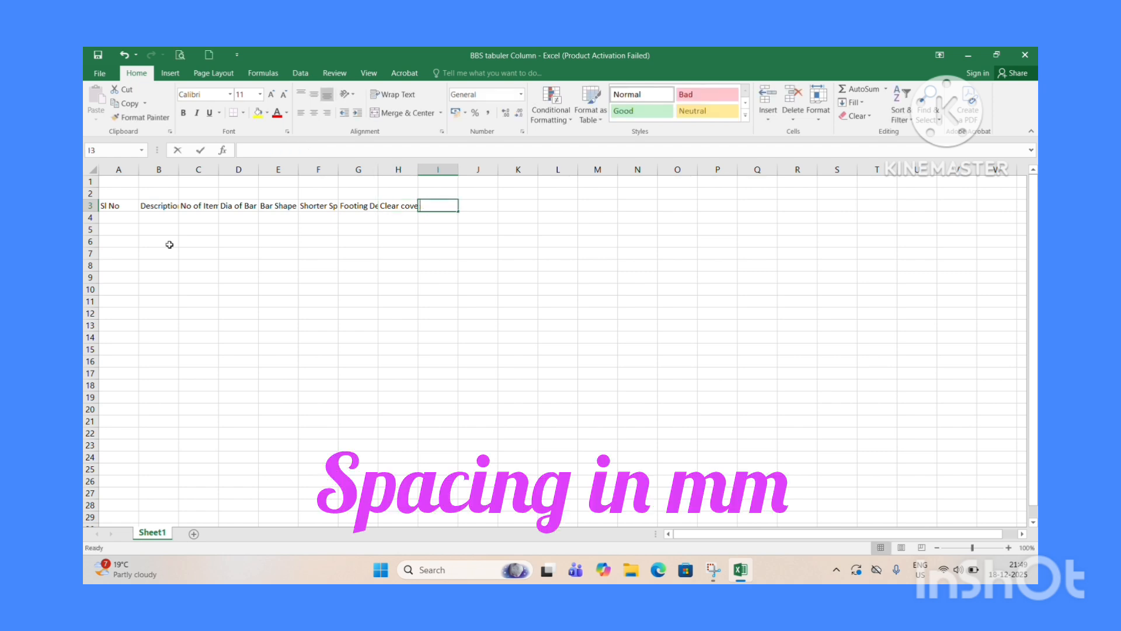
text(ng in mm)
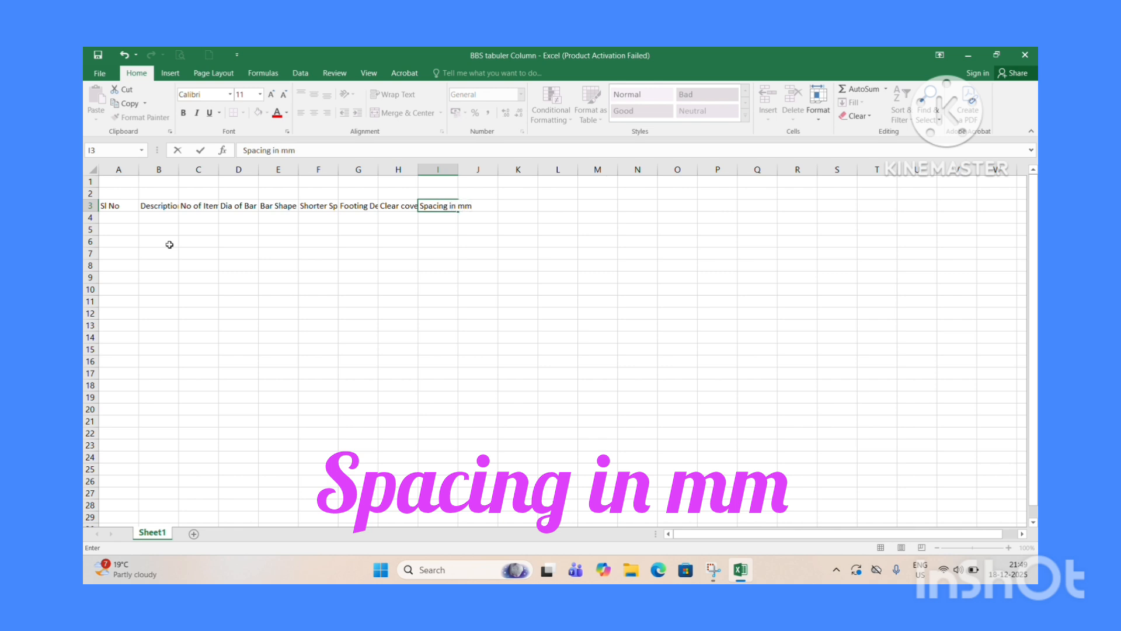
key(Tab)
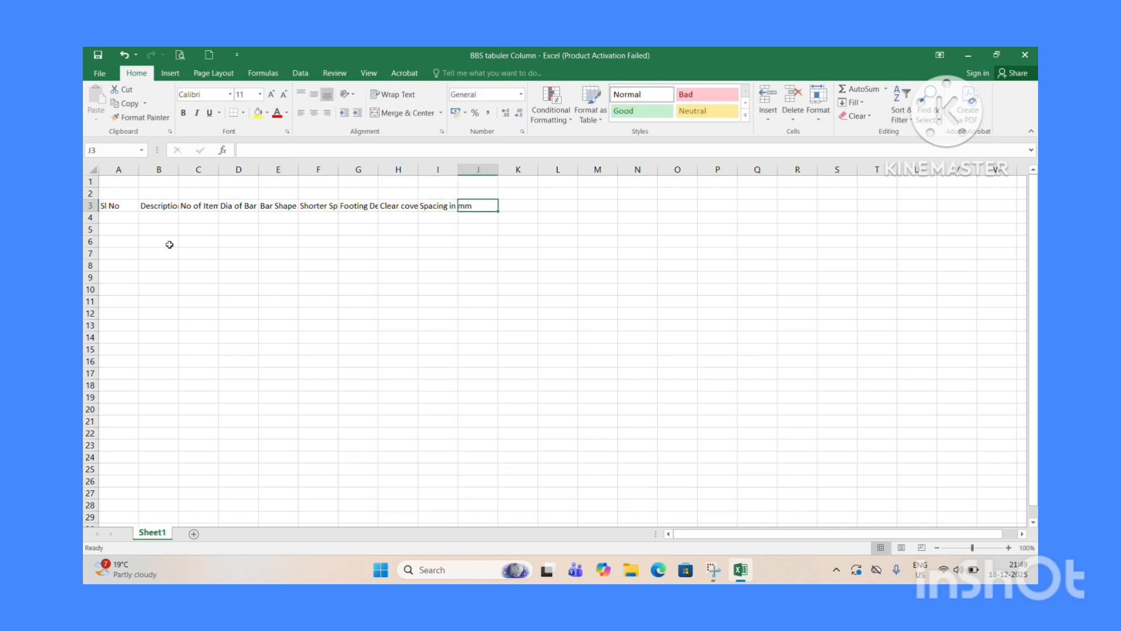
text(No)
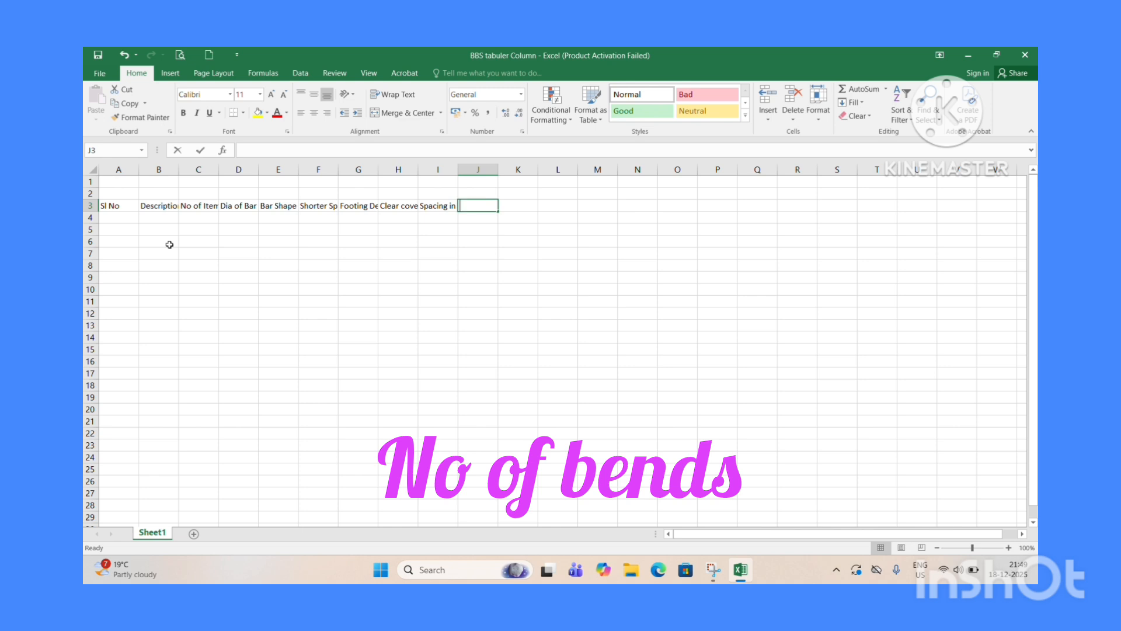
text( of)
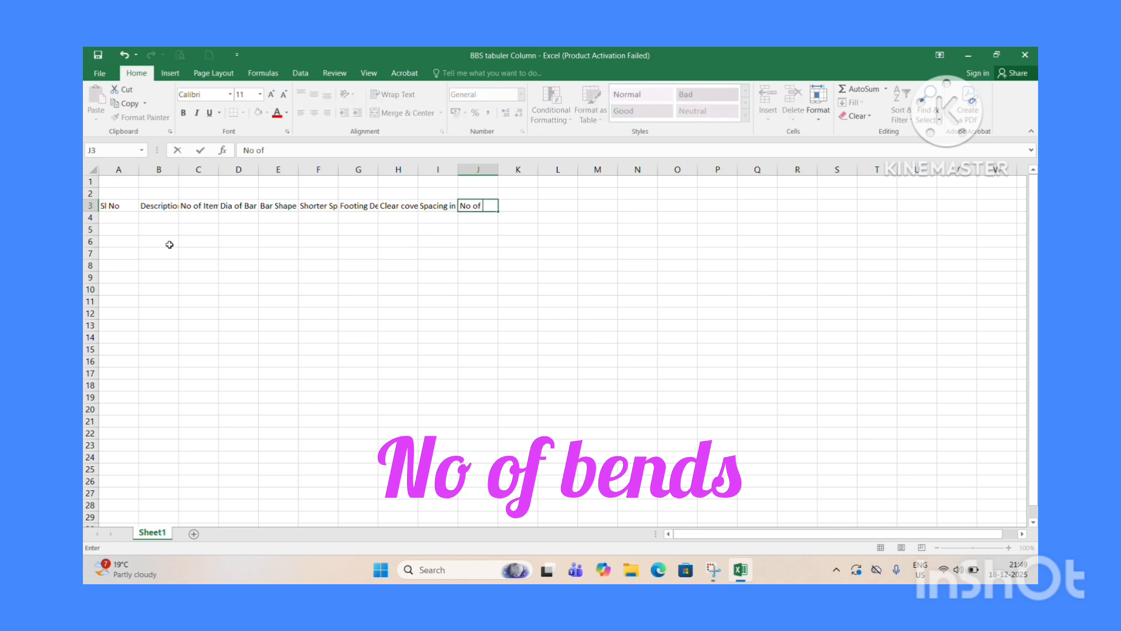
text( Bends)
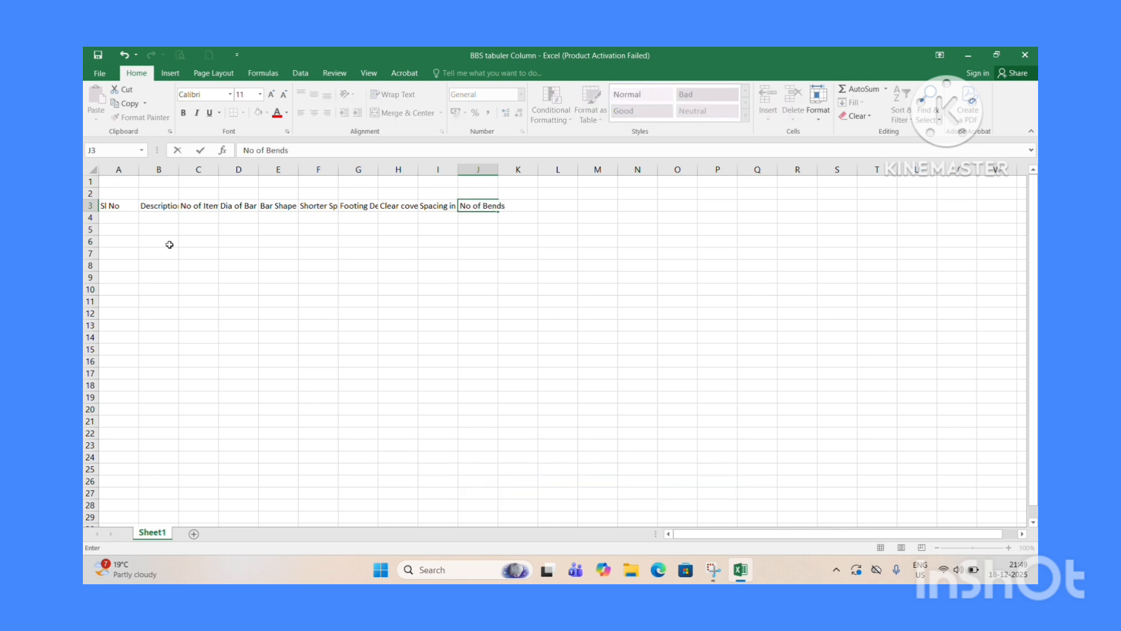
key(Tab)
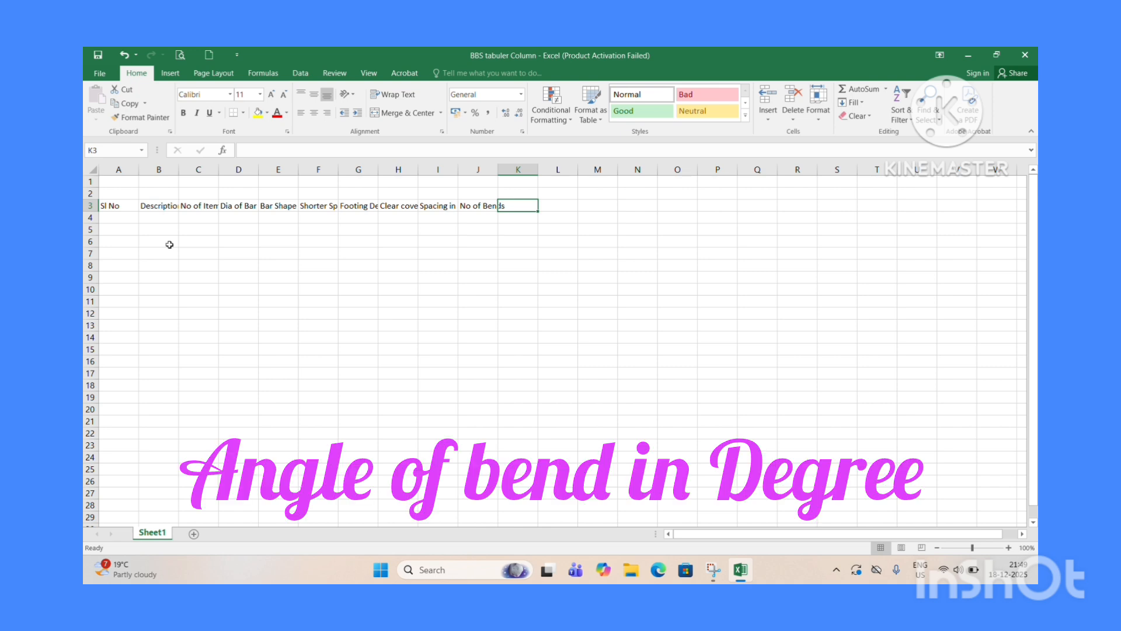
Enter the headers Angle of Bend in Degree in K3 and Ancharage Length on Both side in L3.
text(A)
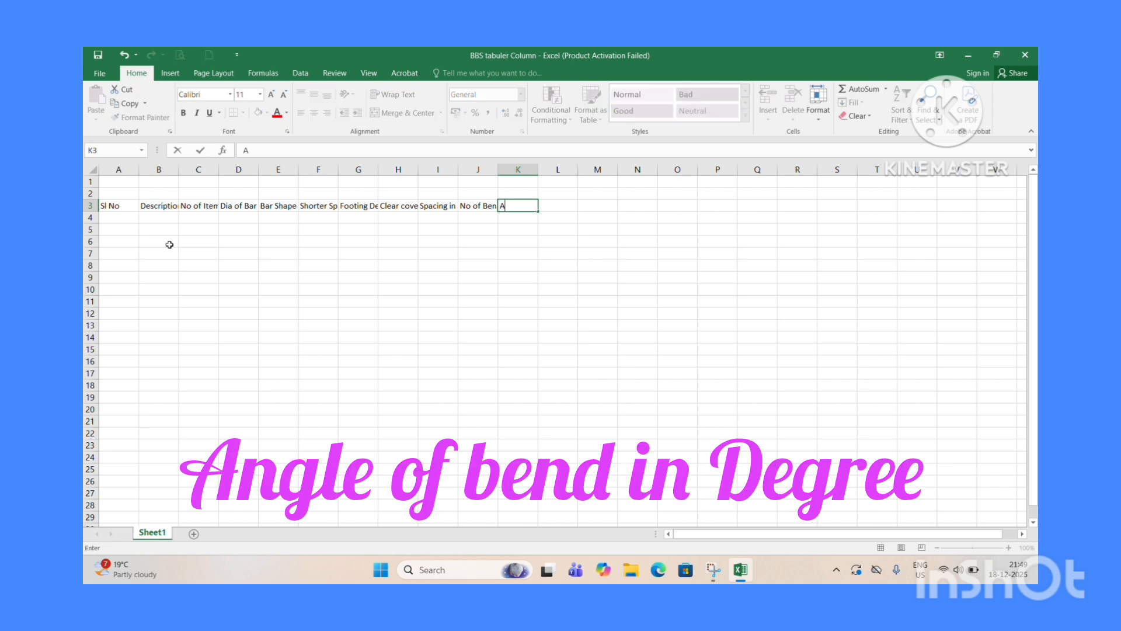
text(ngle of Bend in Deg)
text(ree)
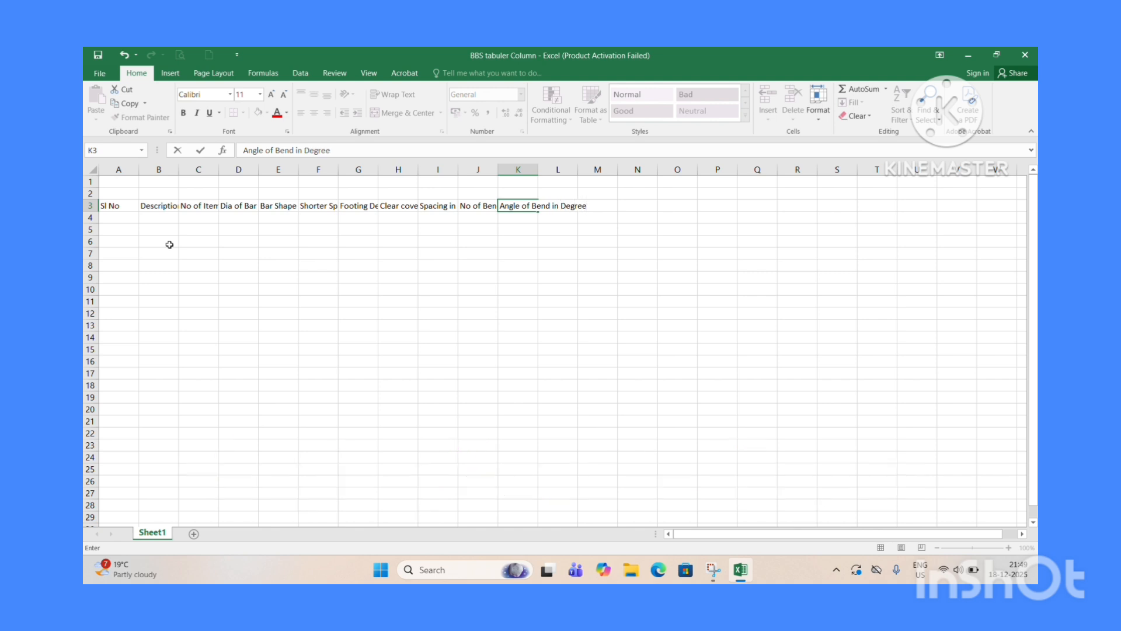
key(Tab)
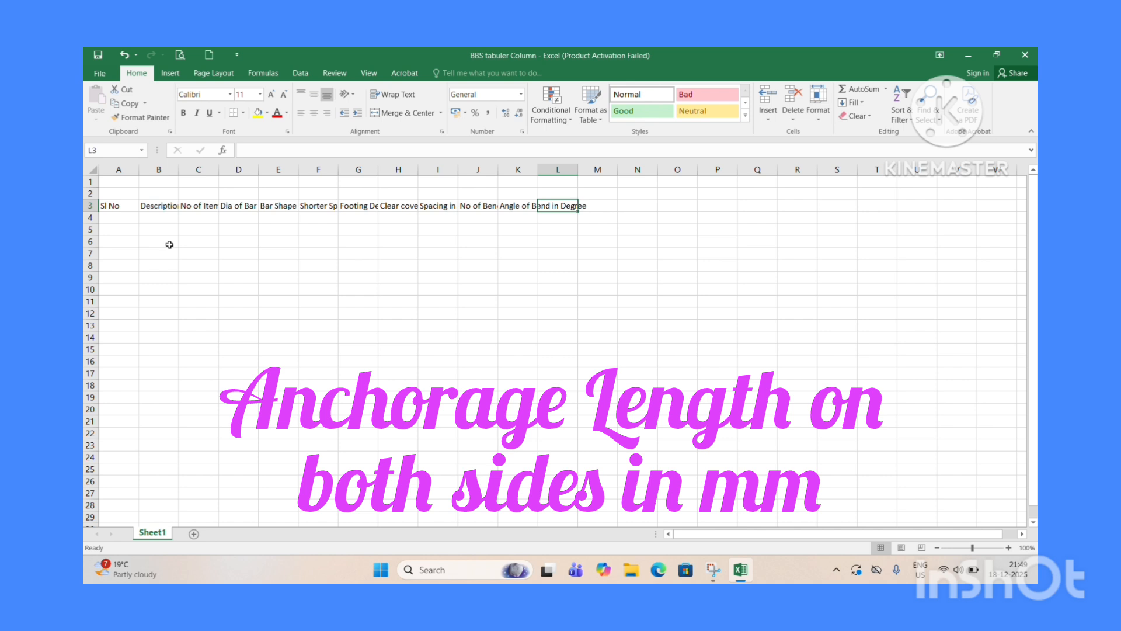
text(Anch)
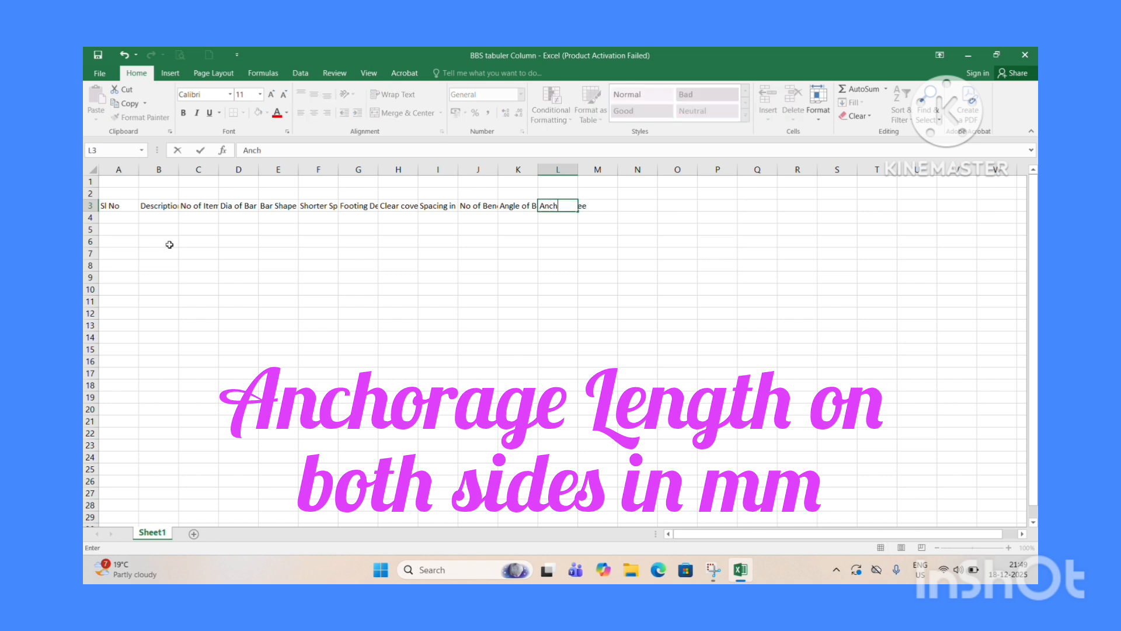
text(arage Length on)
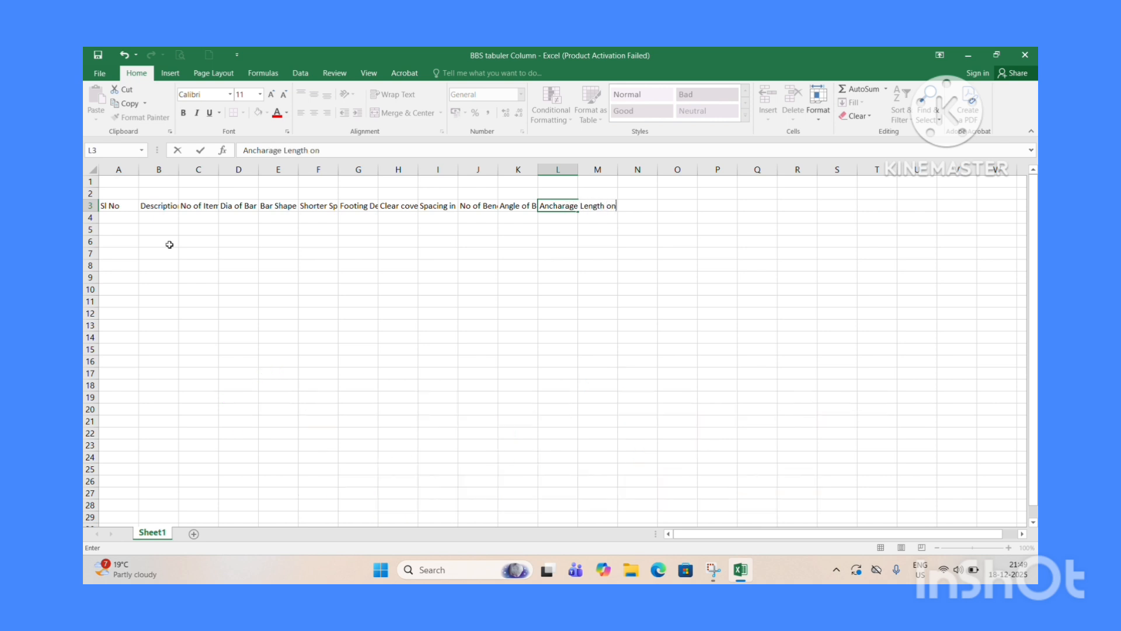
text( Both side)
key(Tab)
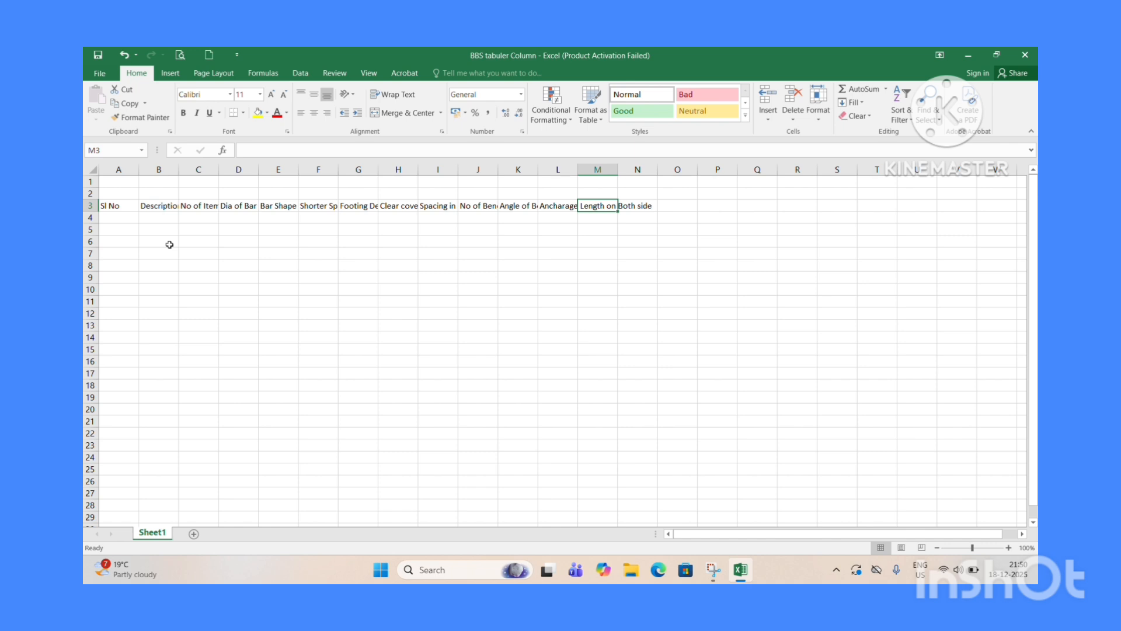
Enter the headers No of Bars in M3 and Bend Allowence in N3.
text(No)
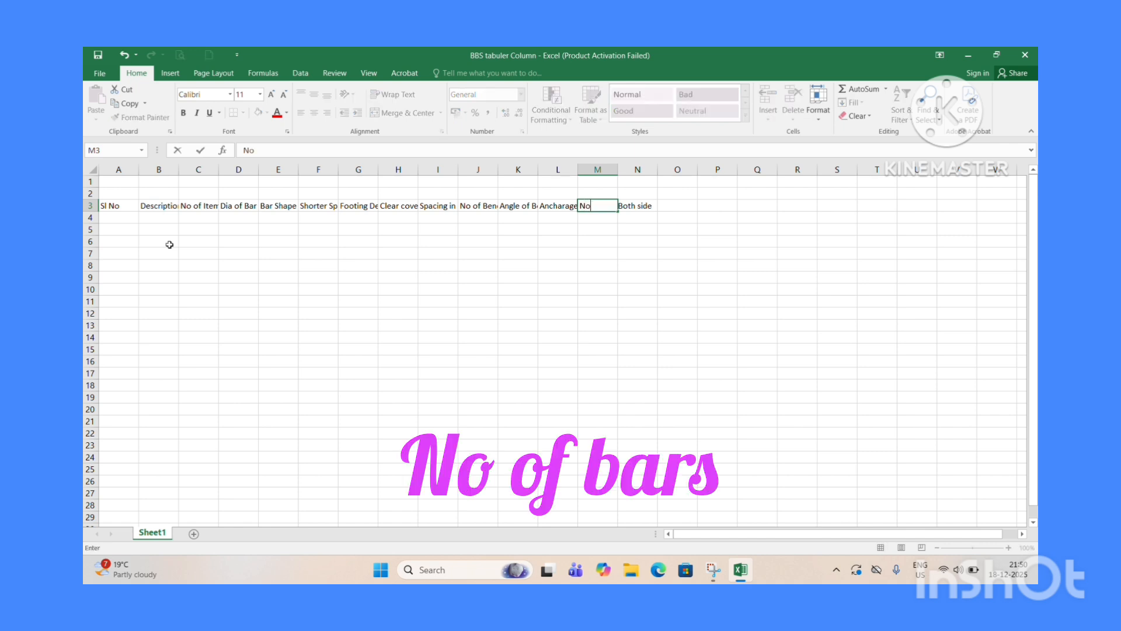
text( of)
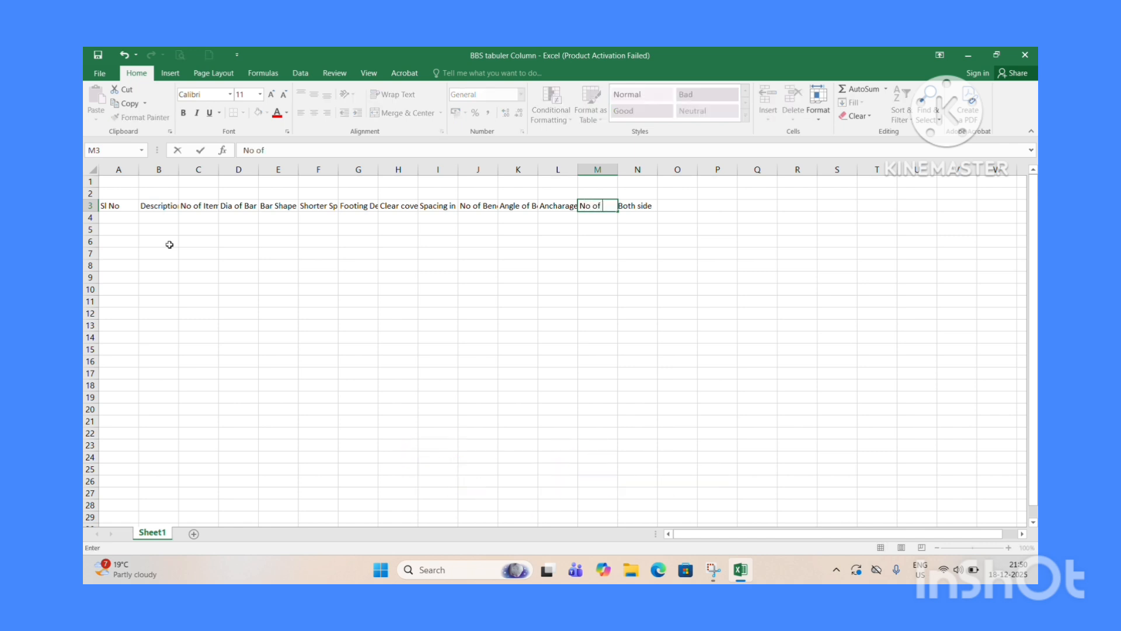
text( Bars)
key(Tab)
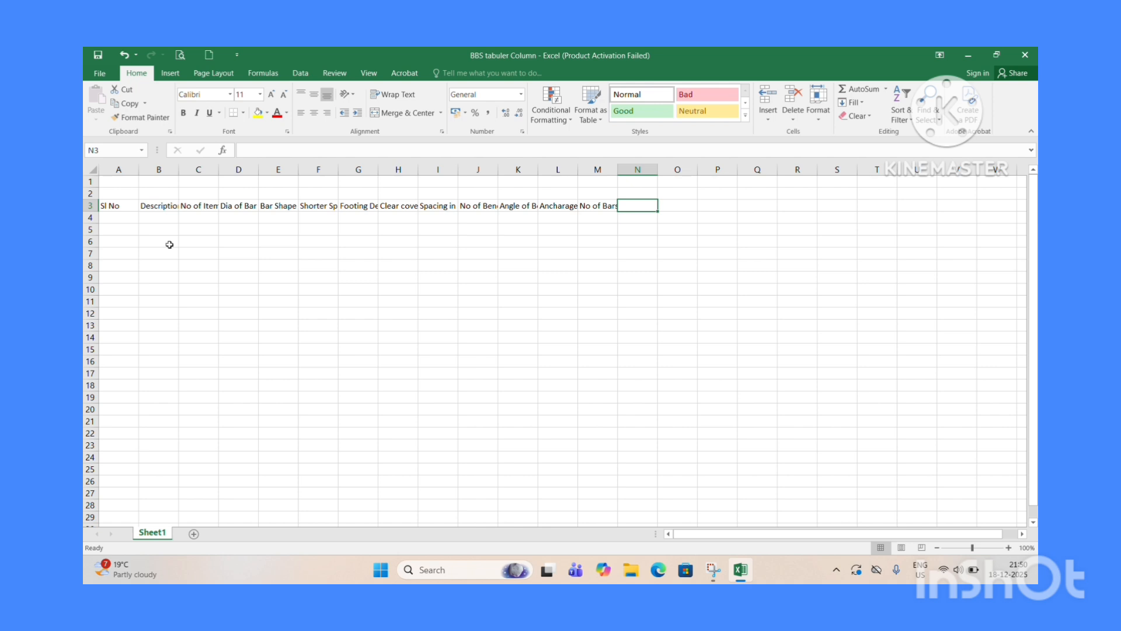
text(B)
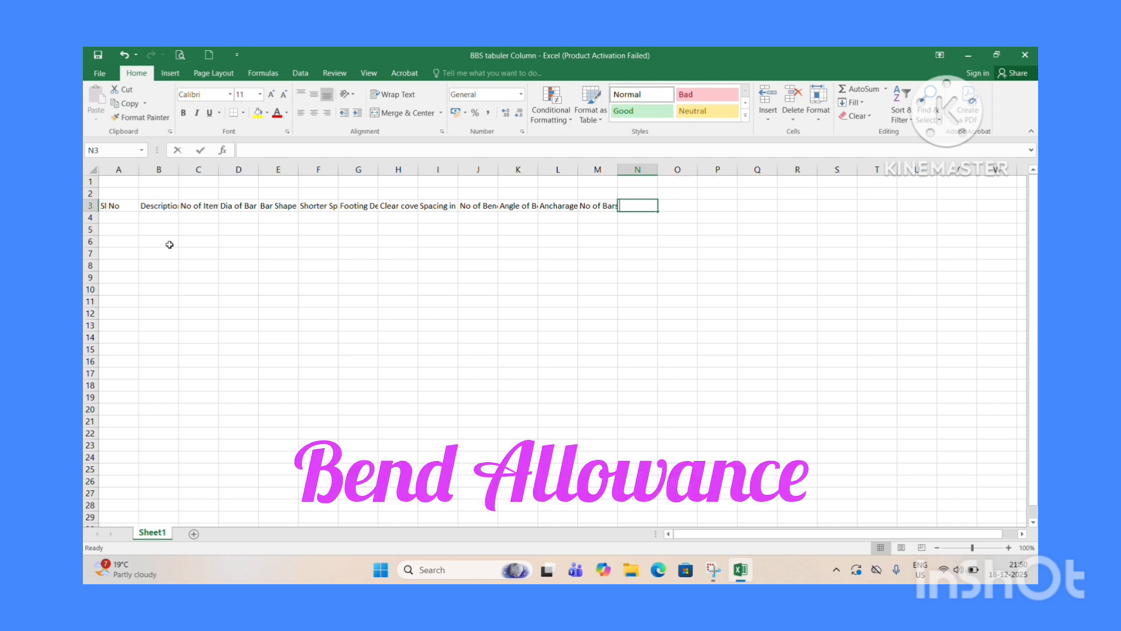
text(Bend Al)
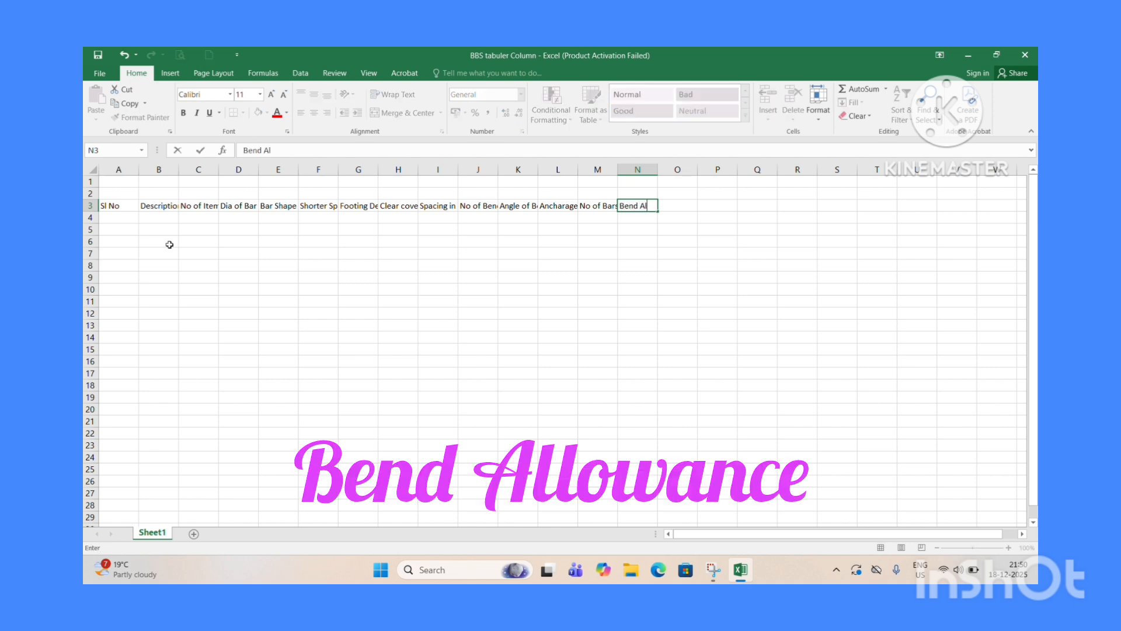
text(o)
key(BackSpace)
text(lowence)
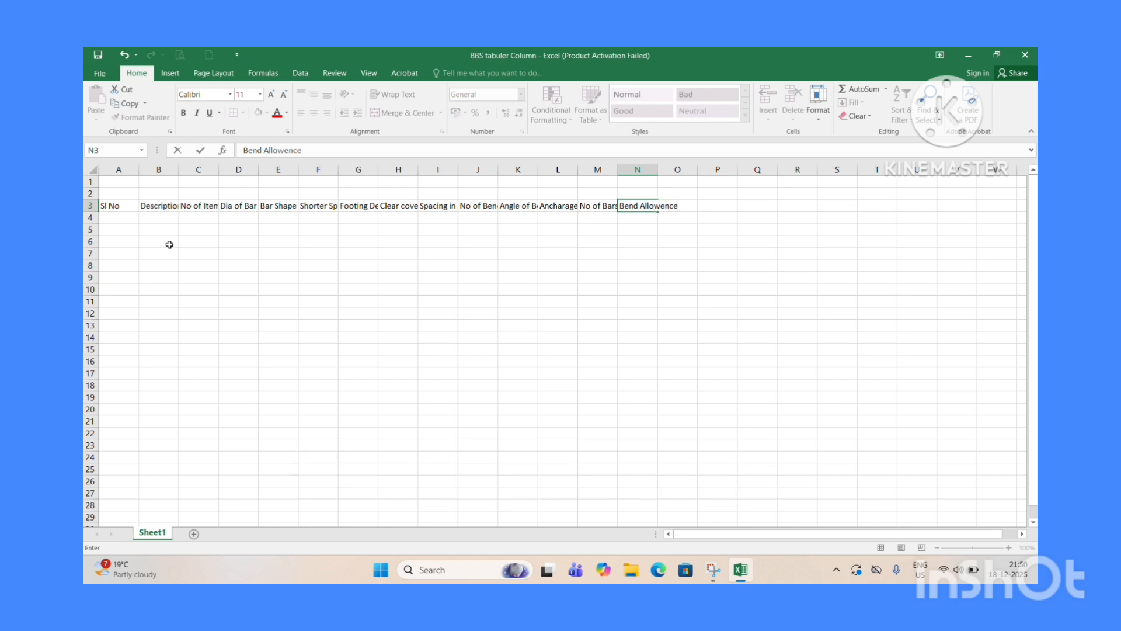
key(Tab)
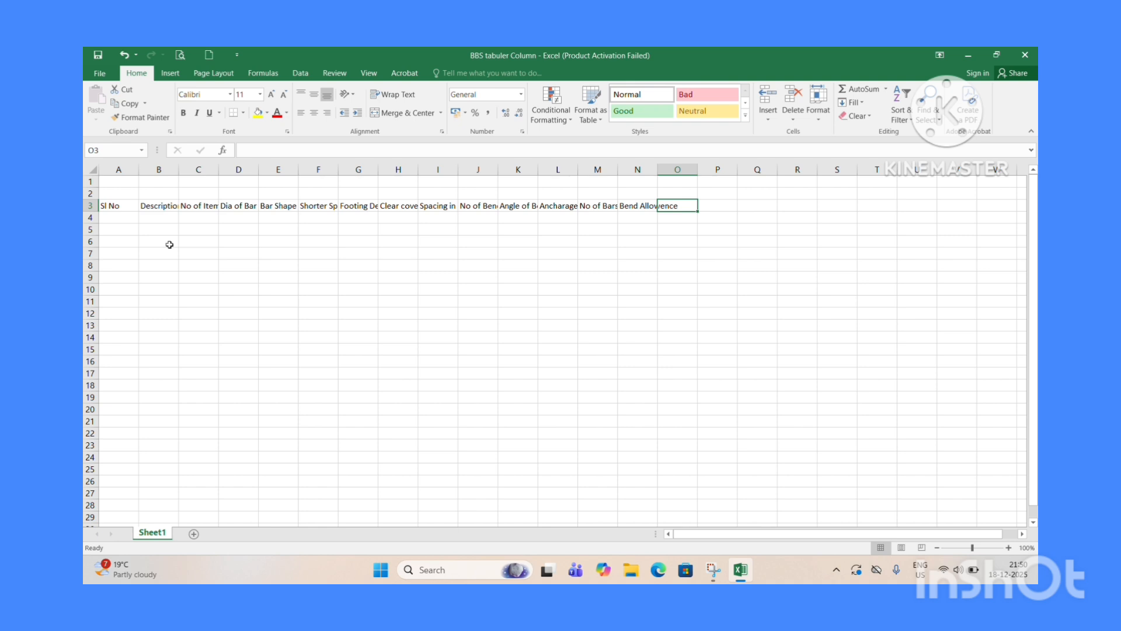
Enter the headers Cutting length in mm in O3 and Lap Length in mm in P3.
text(Cu)
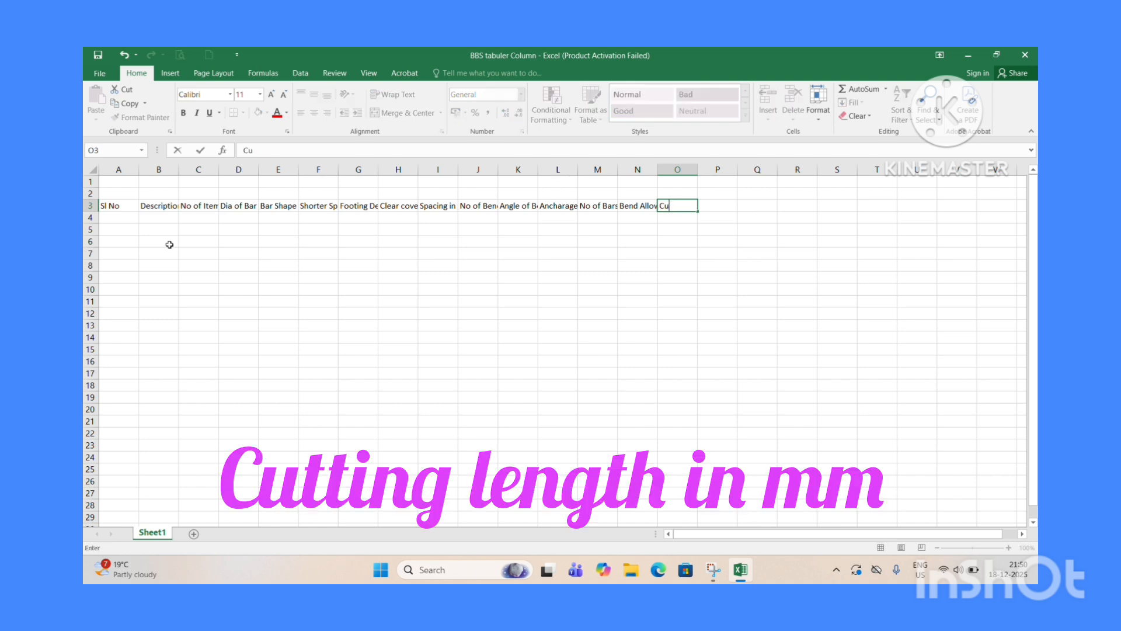
text(tting lent)
key(BackSpace)
text(gth in )
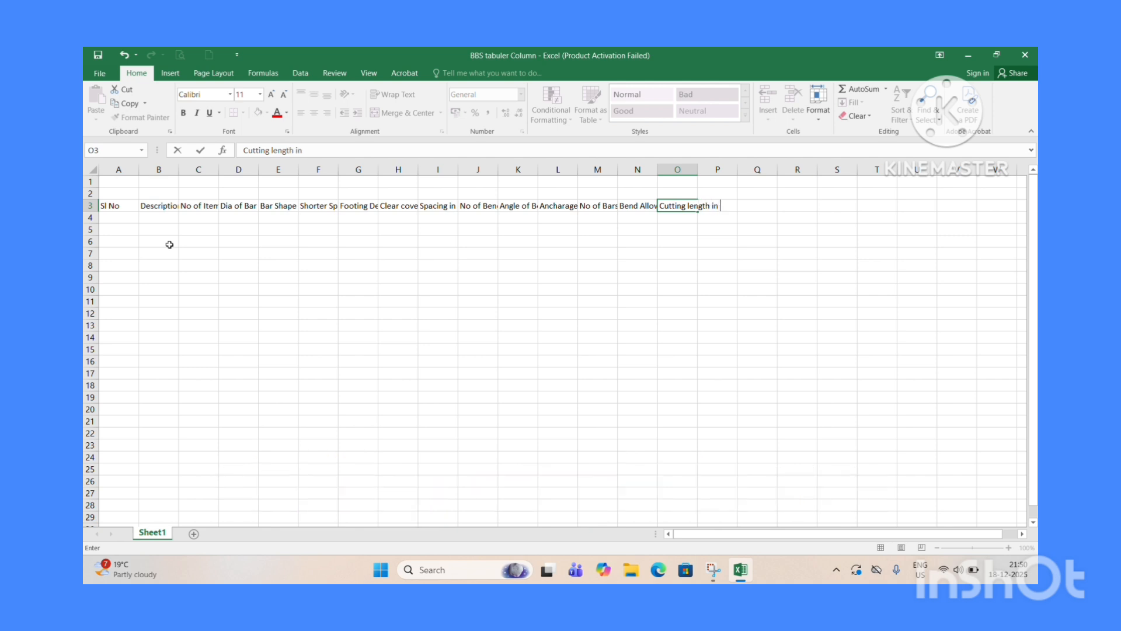
text(mm)
key(Tab)
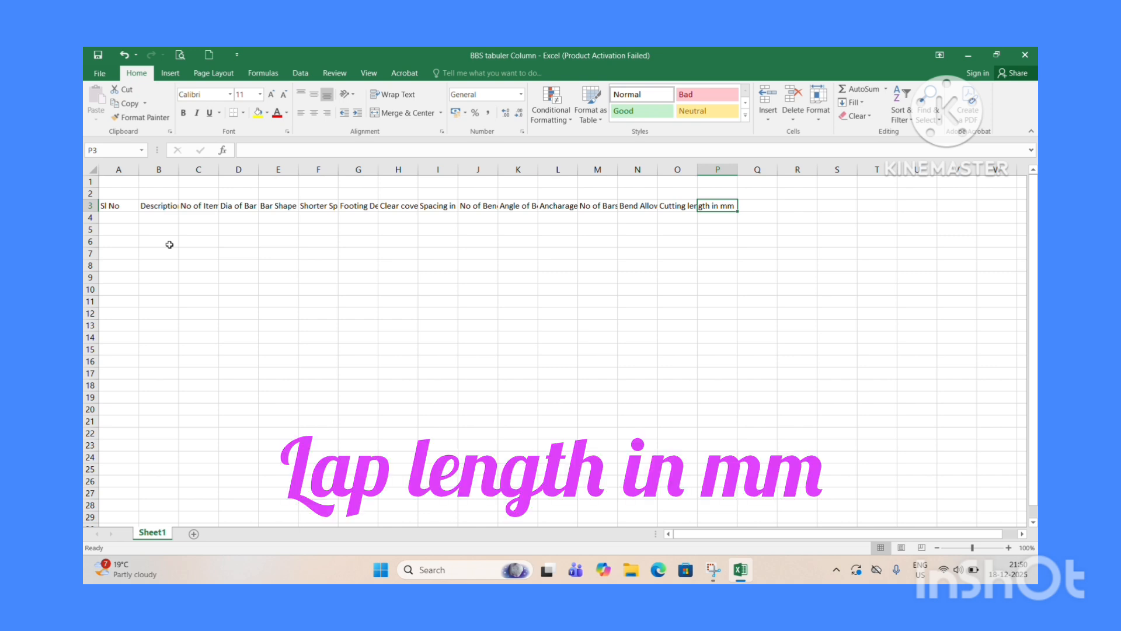
text(Lap)
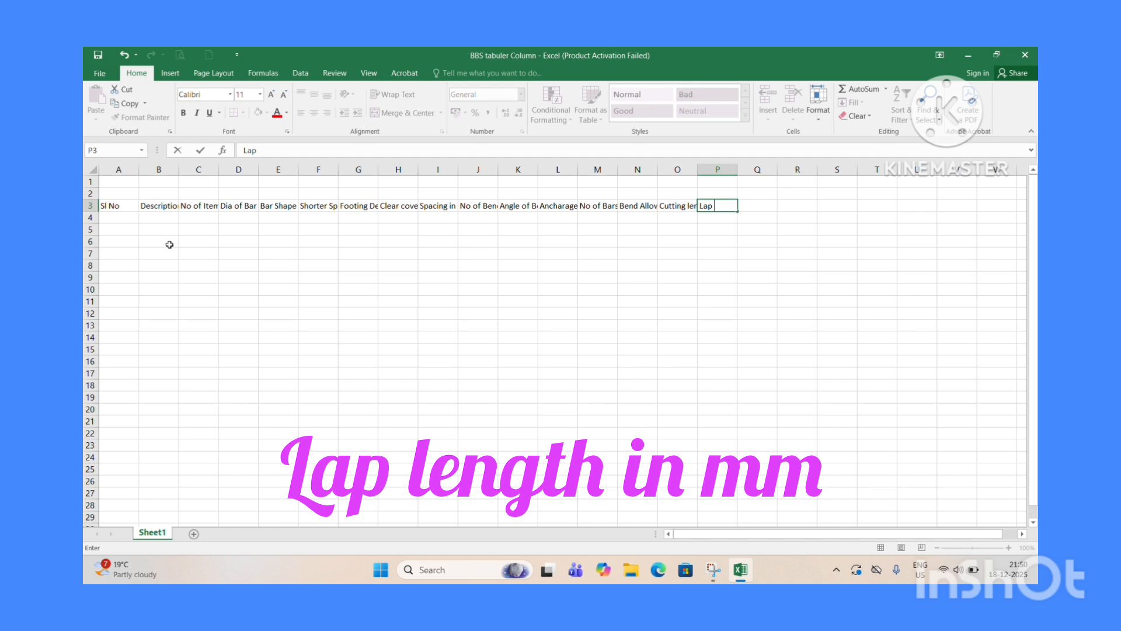
text( Length)
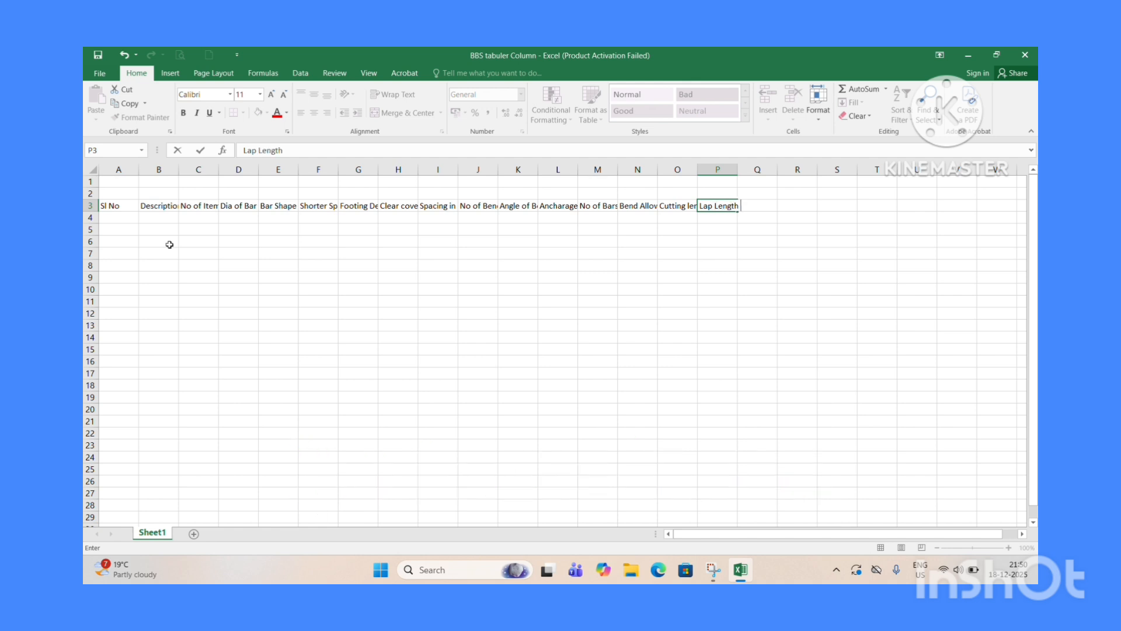
text( in mm)
key(Tab)
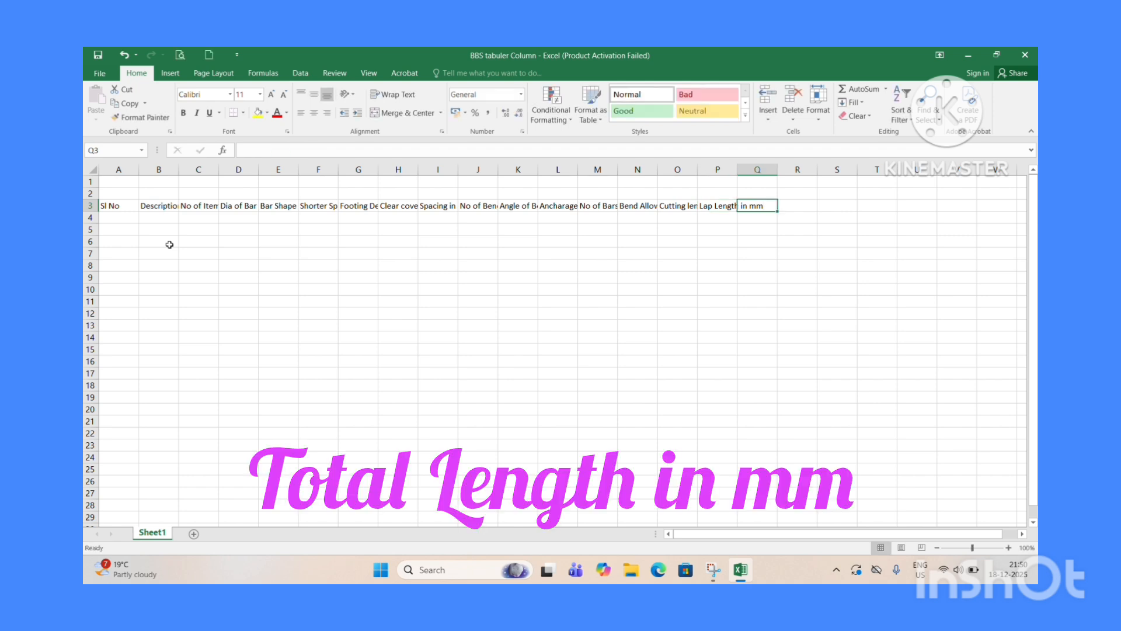
Enter the headers Total Length in mm in Q3 and Total Length in mt in R3.
text(Total)
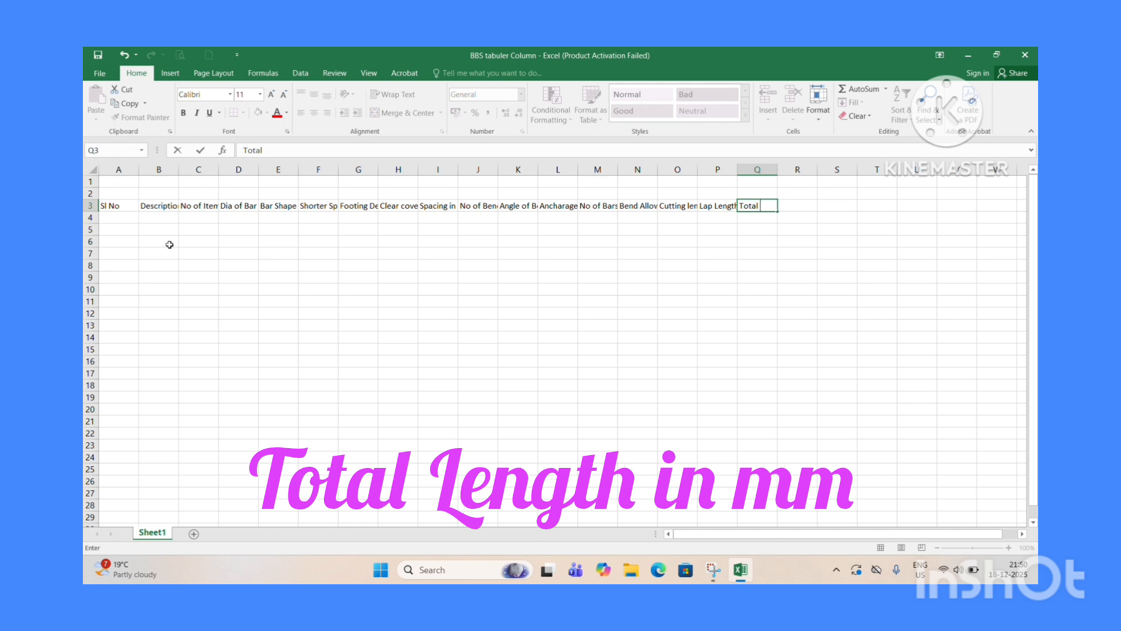
text( Length i)
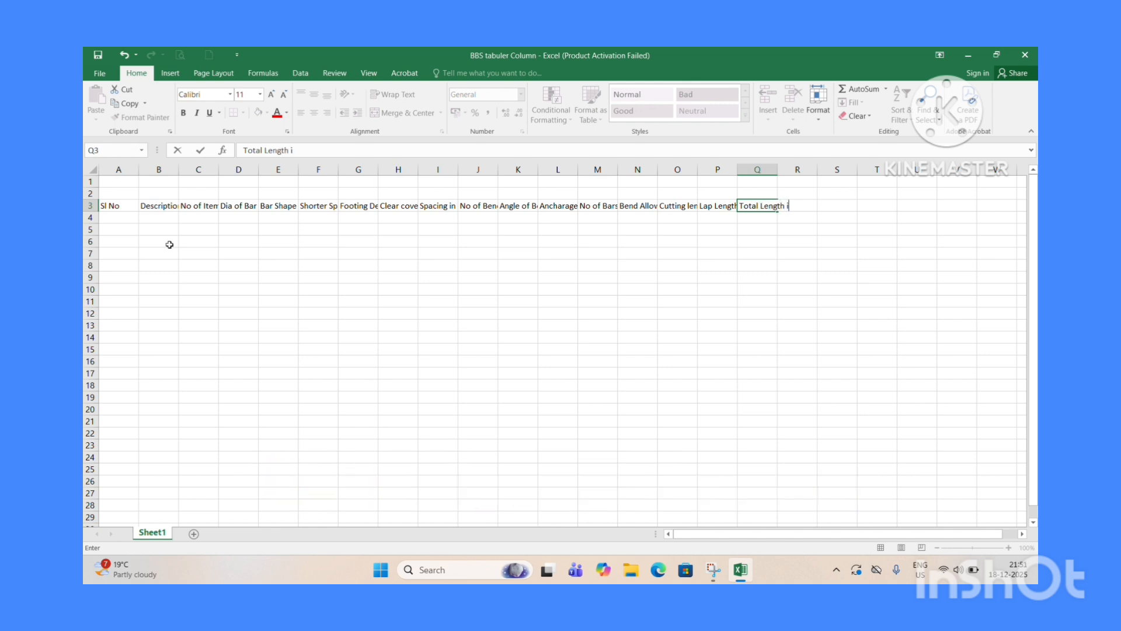
text(n mm)
key(Tab)
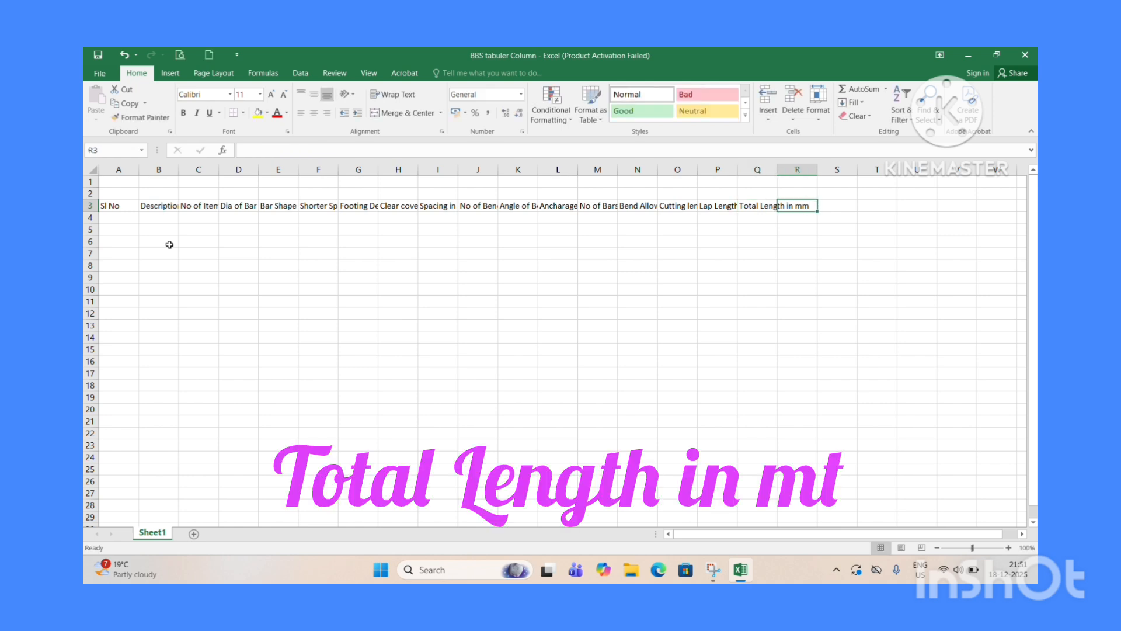
text(Tot)
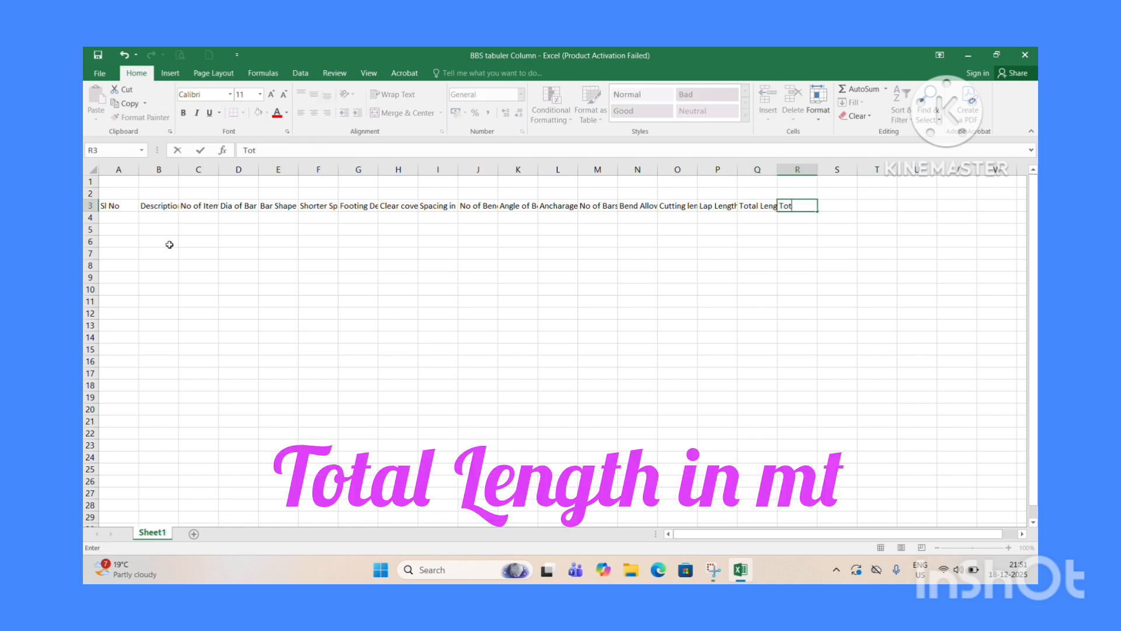
text(al Length in mt)
key(Tab)
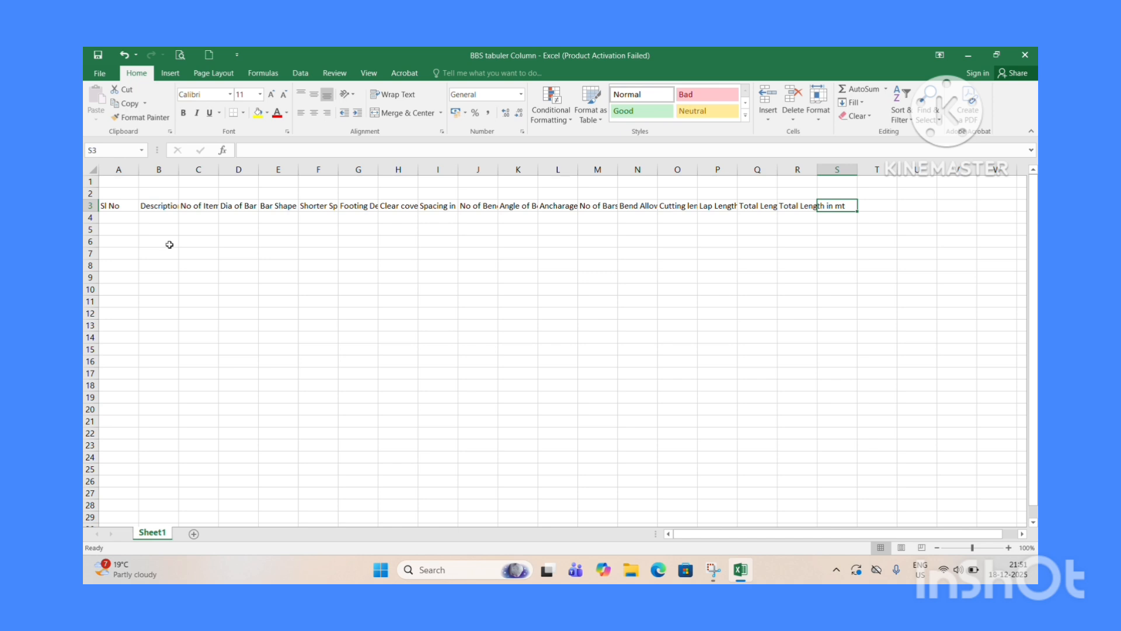
Enter the headers Unit Weight Kg/mt in S3 and Total weight of each bars in kg in T3.
text(Un)
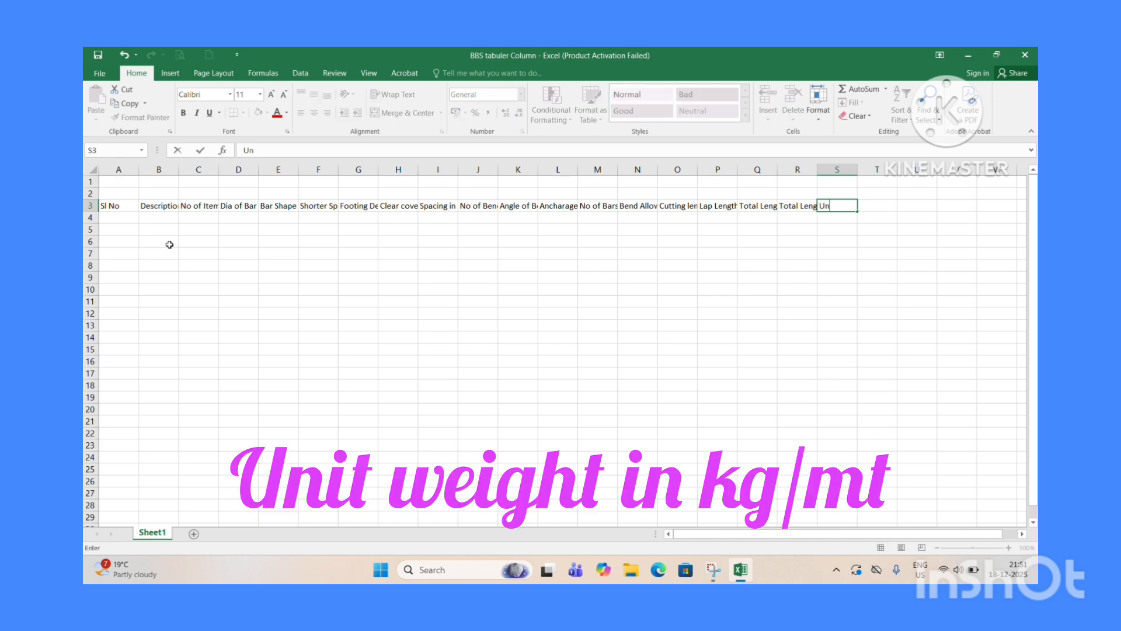
text(it Weight Kg/mt)
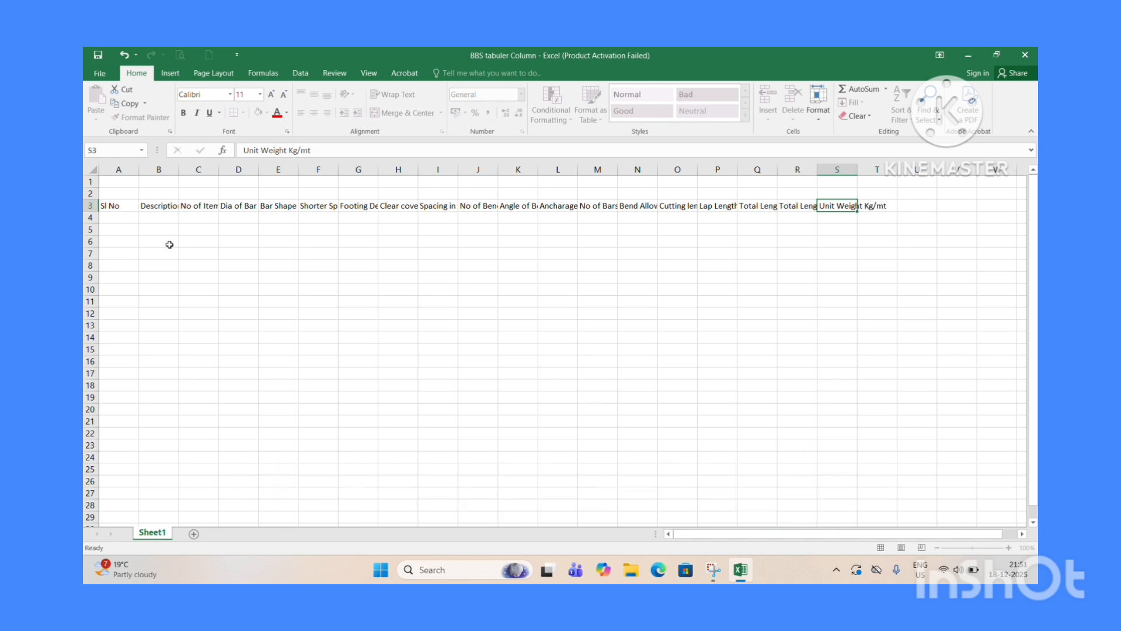
key(Tab)
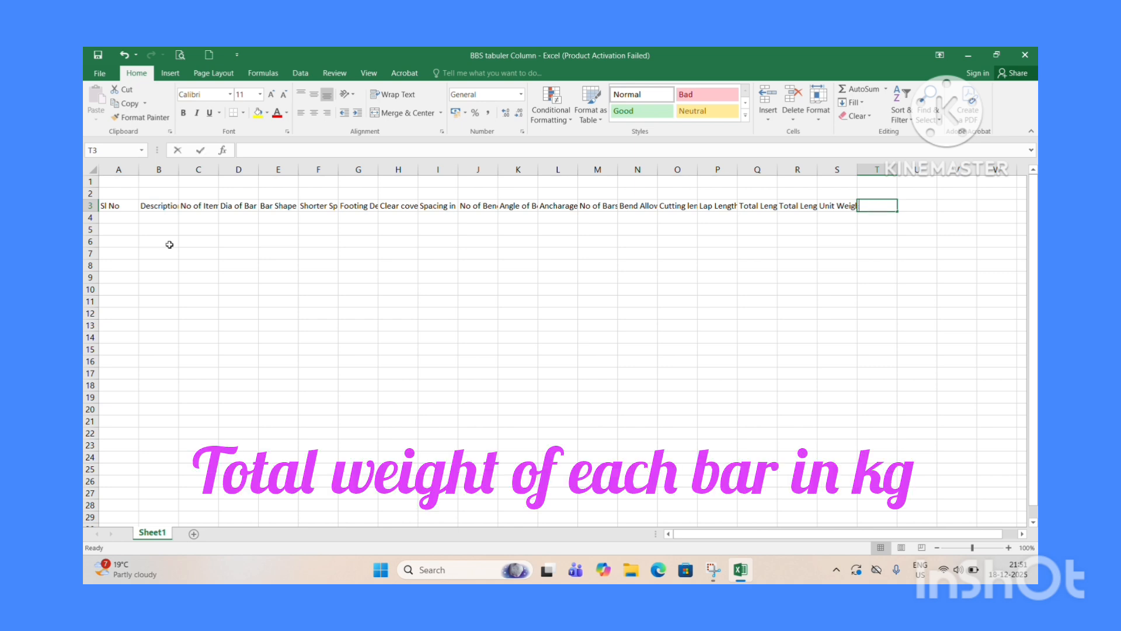
text(Total)
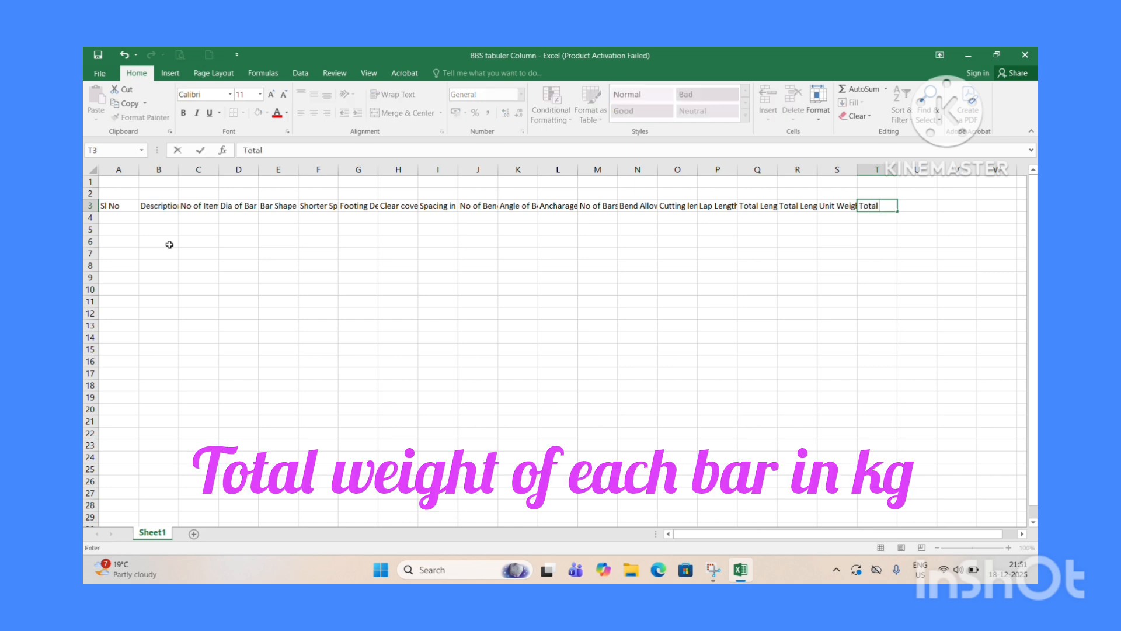
text( weight of each bars )
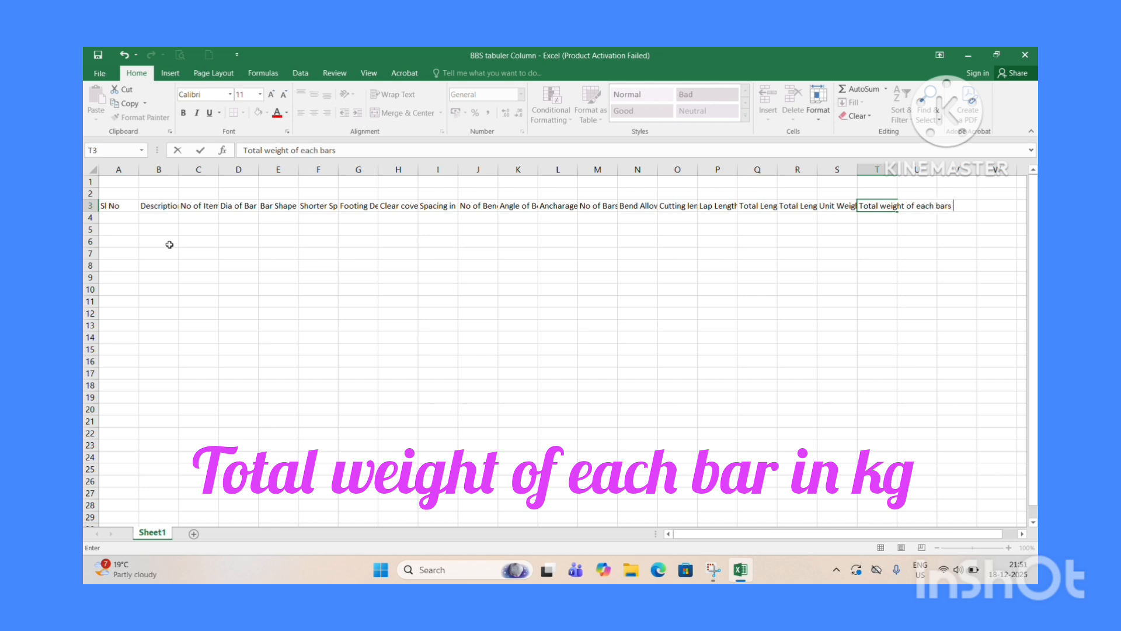
text(in kg)
key(Return)
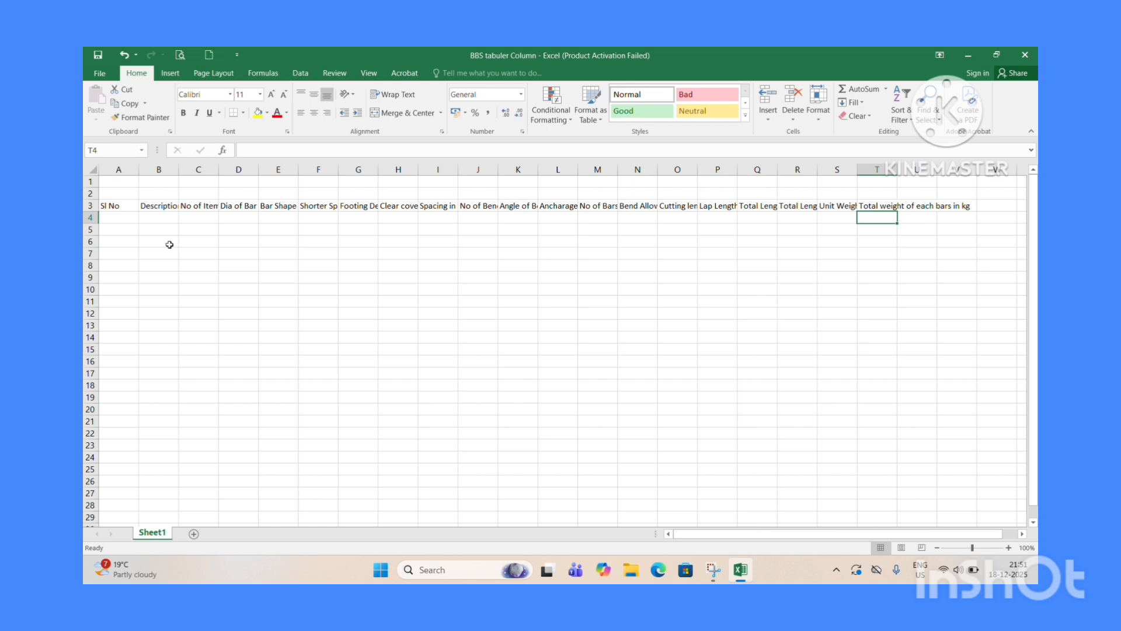
Enter the bar diameters 8mm, 10 mm, 12 mm, 16 mm, 20 mm, 25 mm and 32 mm across T4 to Z4.
text(8mm)
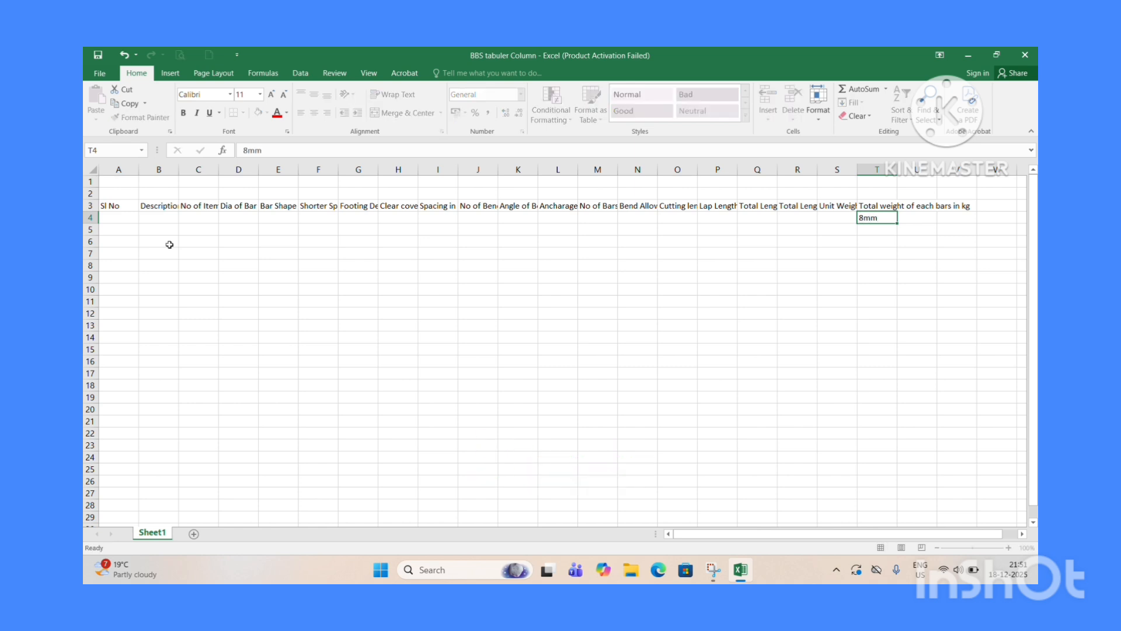
key(Tab)
text(10)
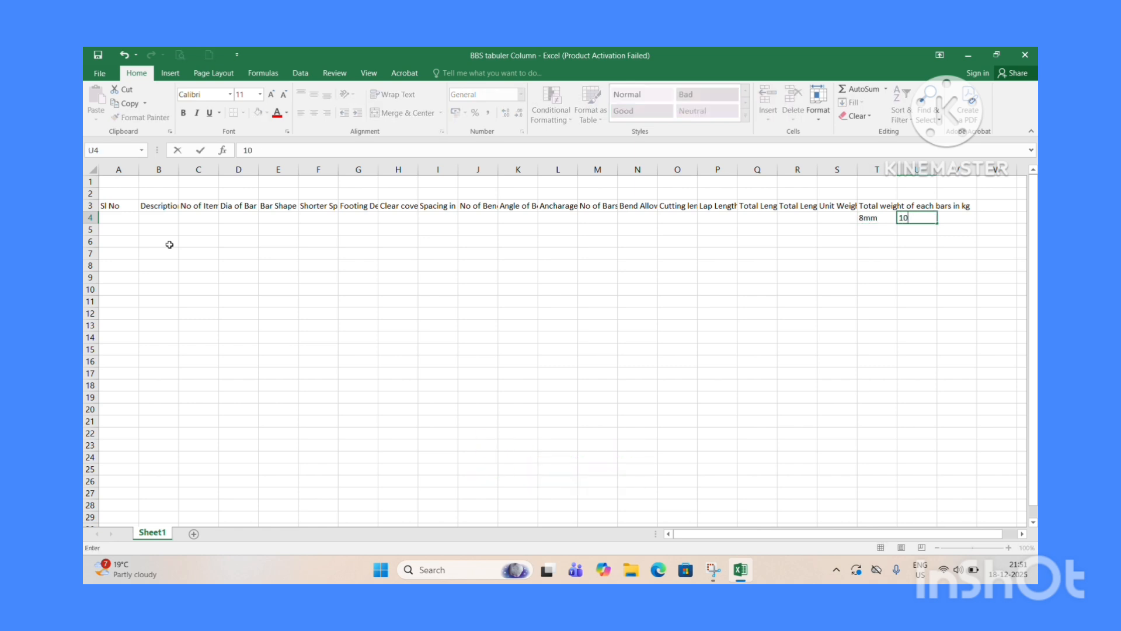
text( mm)
key(Tab)
text(12 mm)
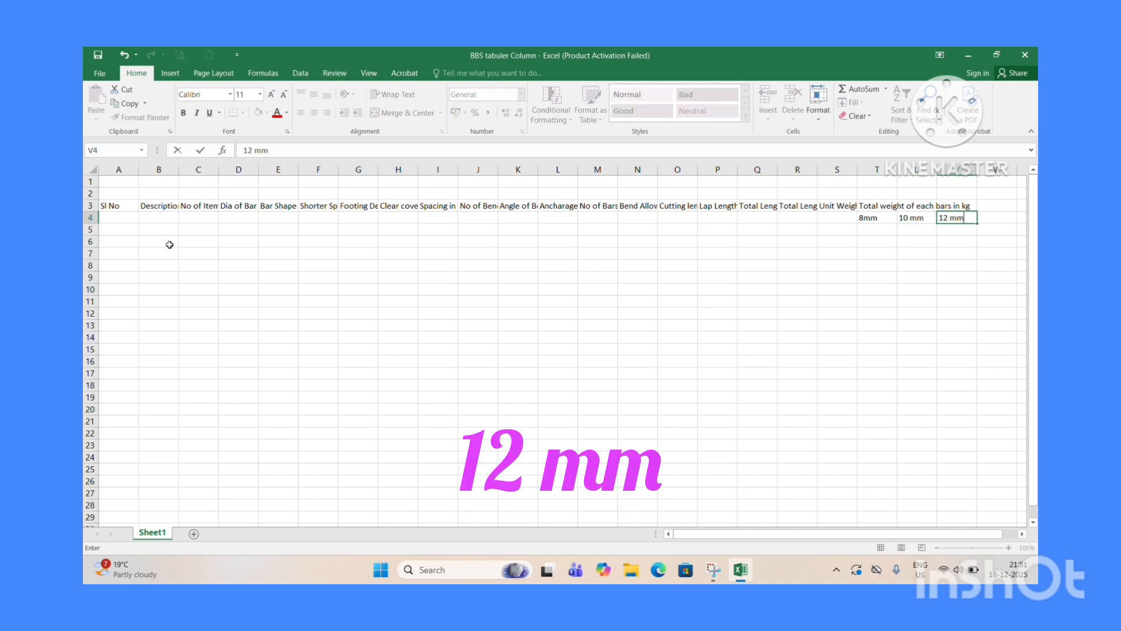
key(Tab)
text(1)
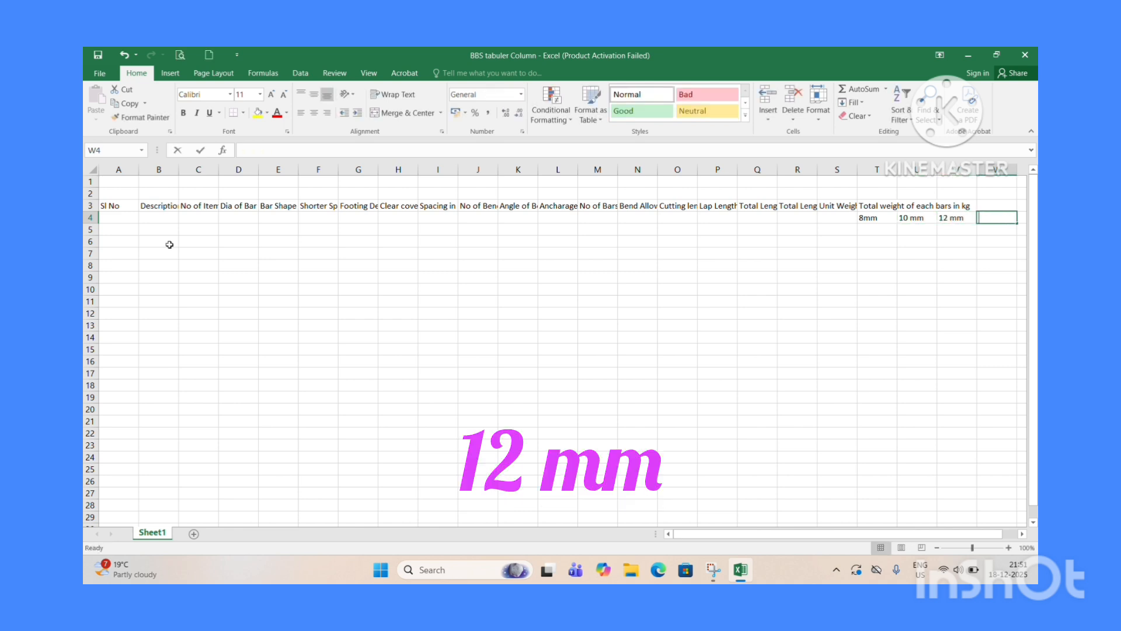
text(6 mm)
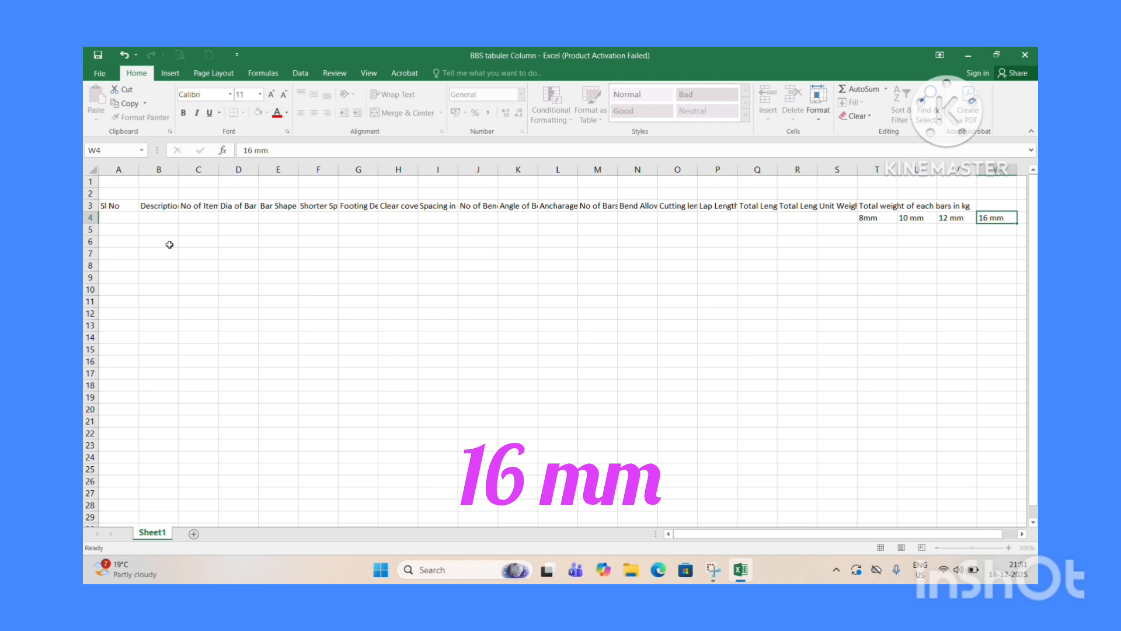
key(Tab)
text(20 mm)
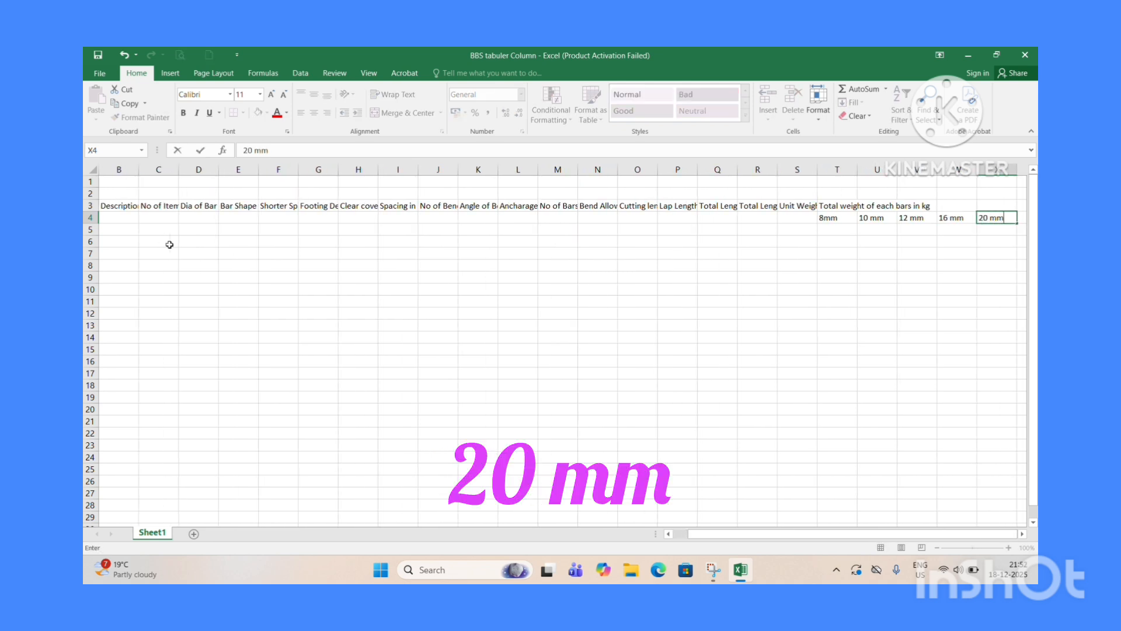
key(Tab)
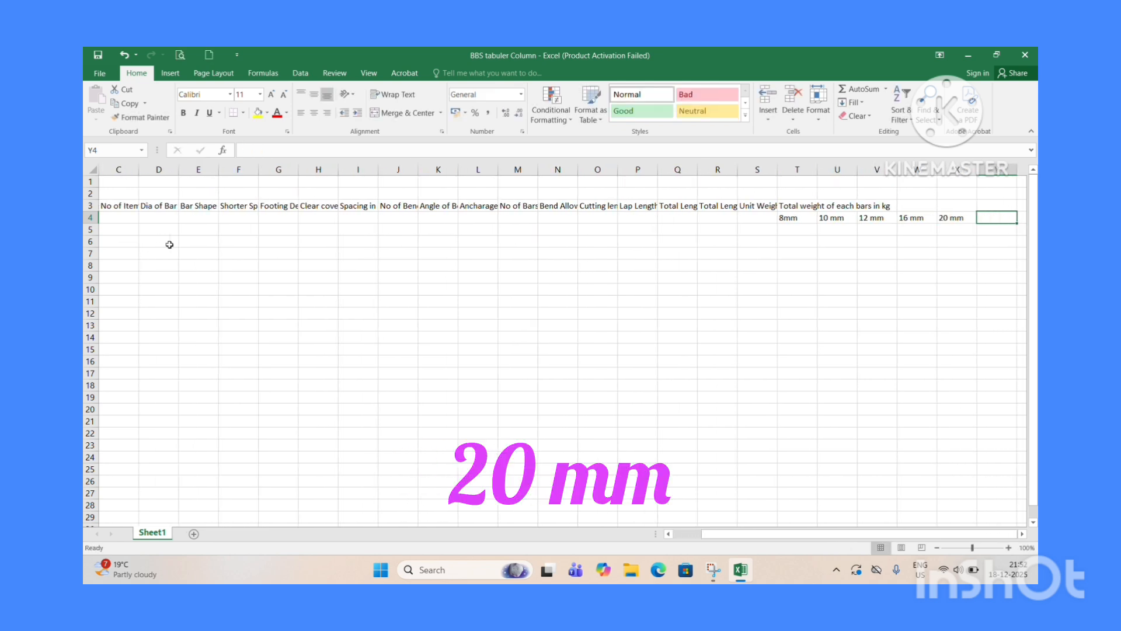
text(25 mm)
key(Tab)
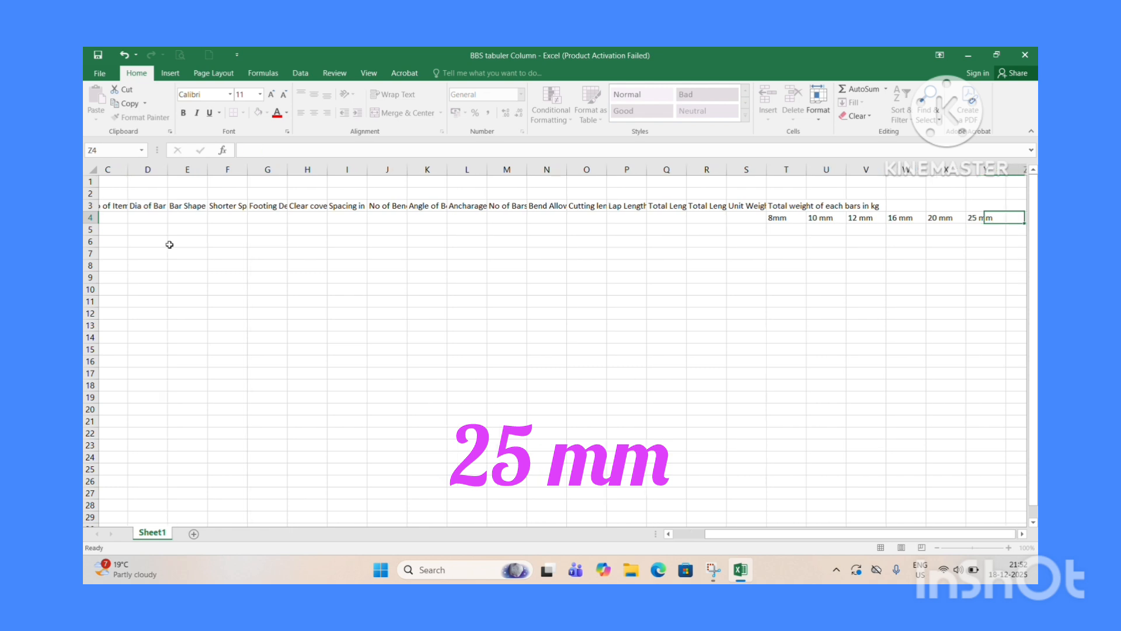
text(32)
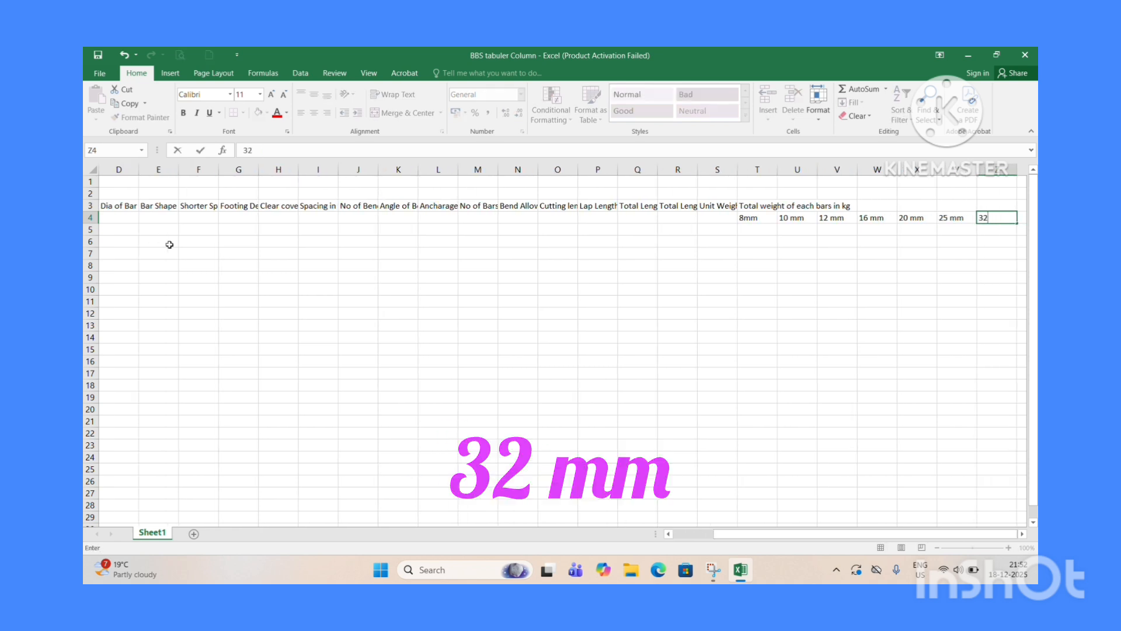
text( mm)
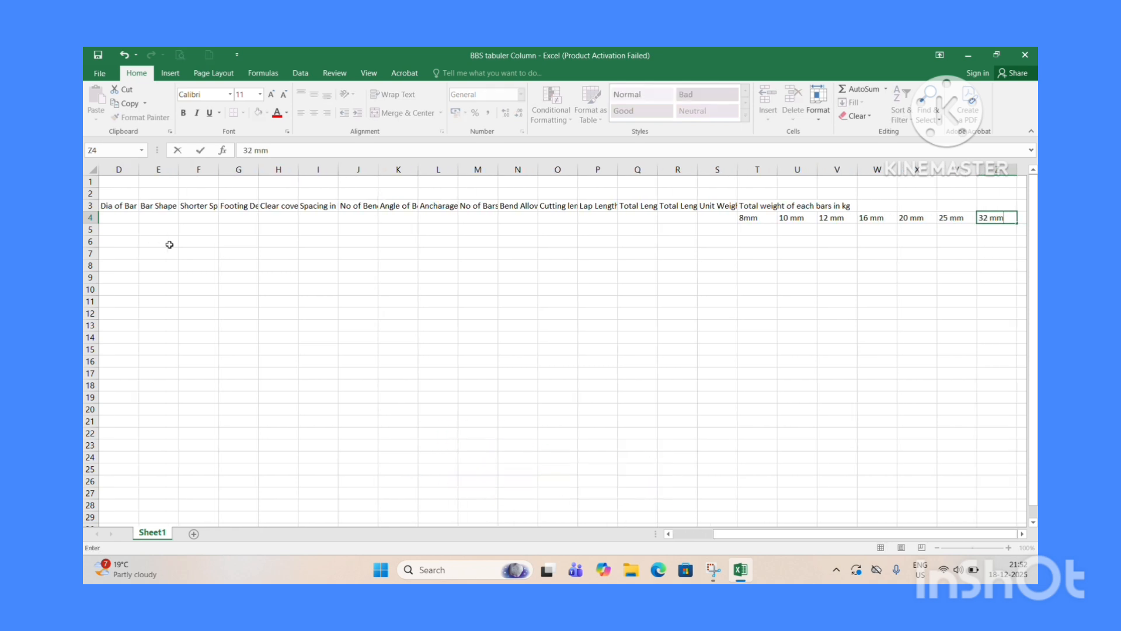
key(Return)
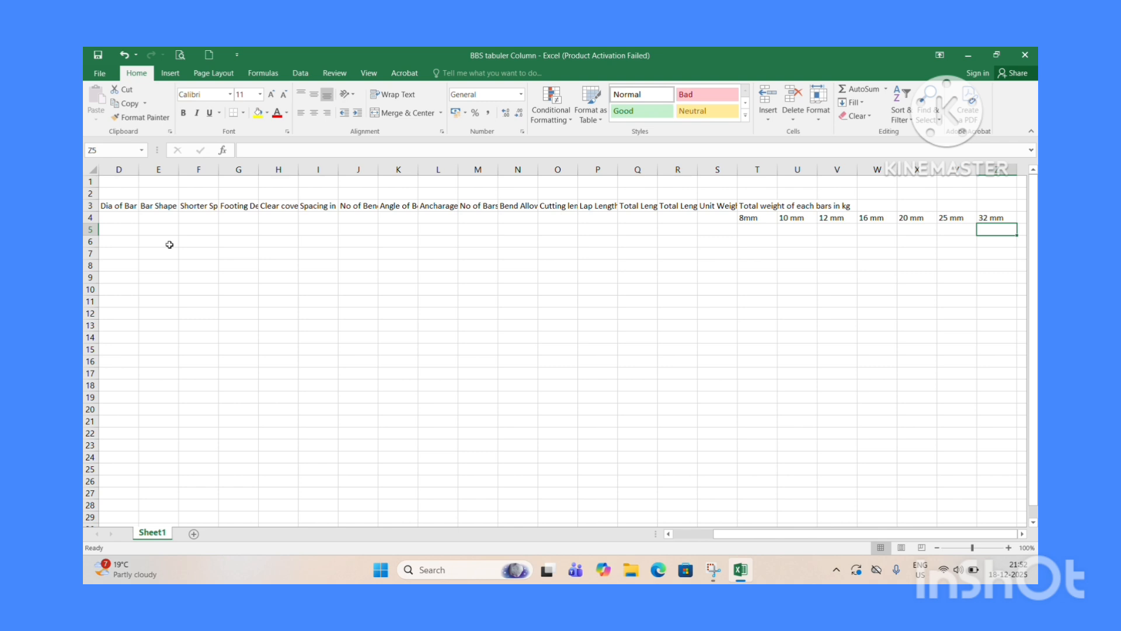
Narrow column A to suit the Sl No header.
key(Left)
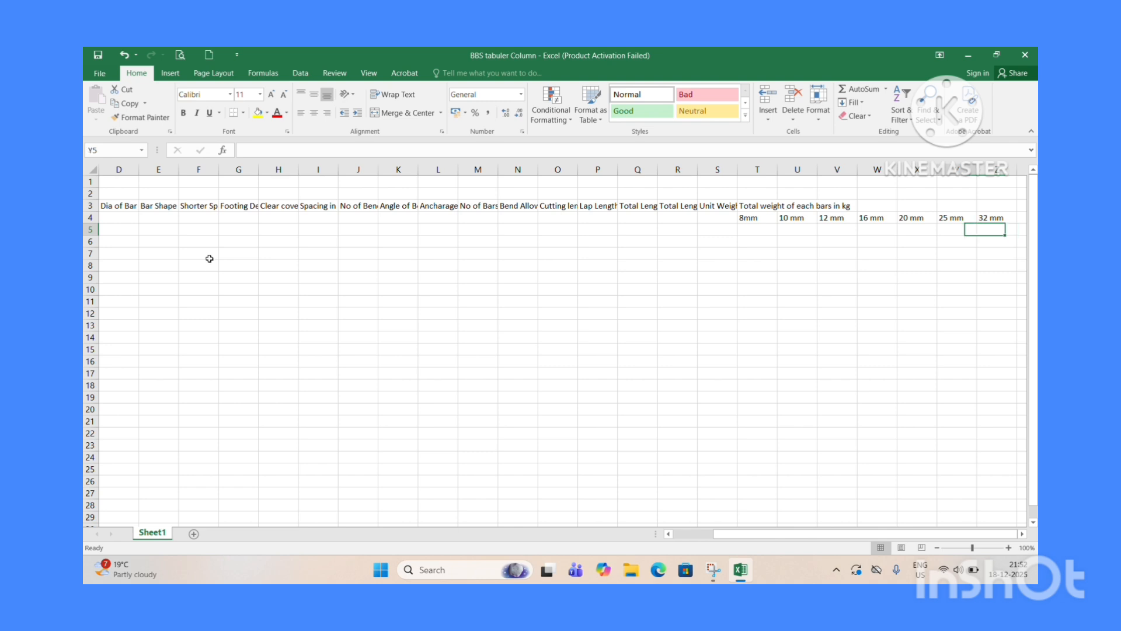
key(Left)
key(Left)
key(Left)
key(Left)
key(Left)
key(Left)
key(Left)
key(Left)
key(Left)
key(Left)
key(Left)
key(Left)
key(Left)
key(Left)
key(Left)
key(Left)
key(Left)
key(Left)
key(Left)
key(Left)
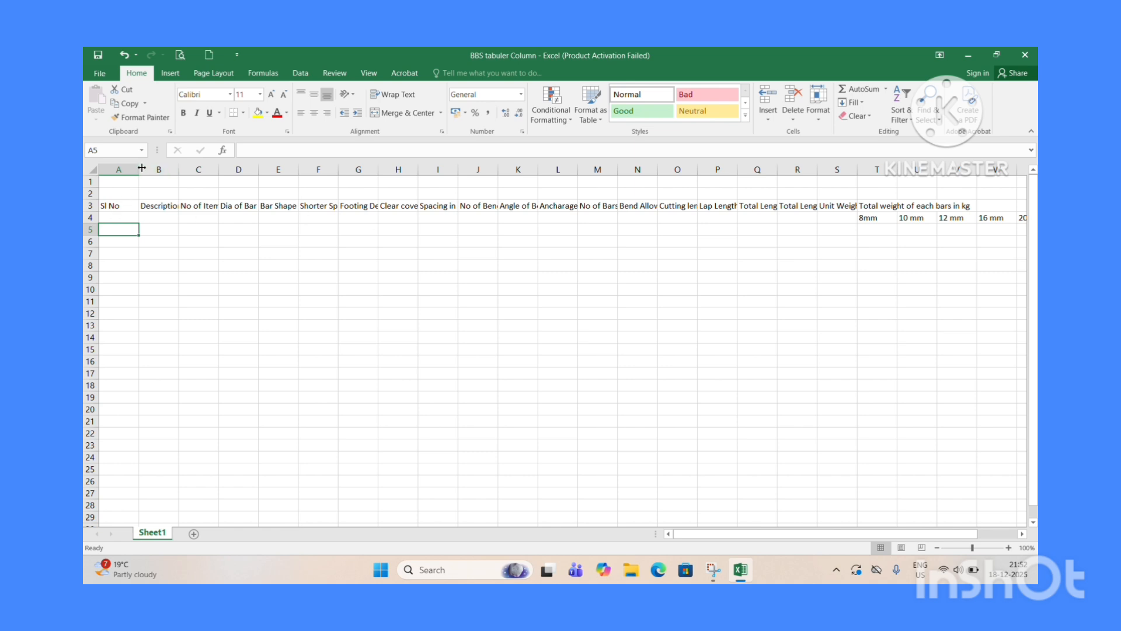
drag(141, 167, 126, 167)
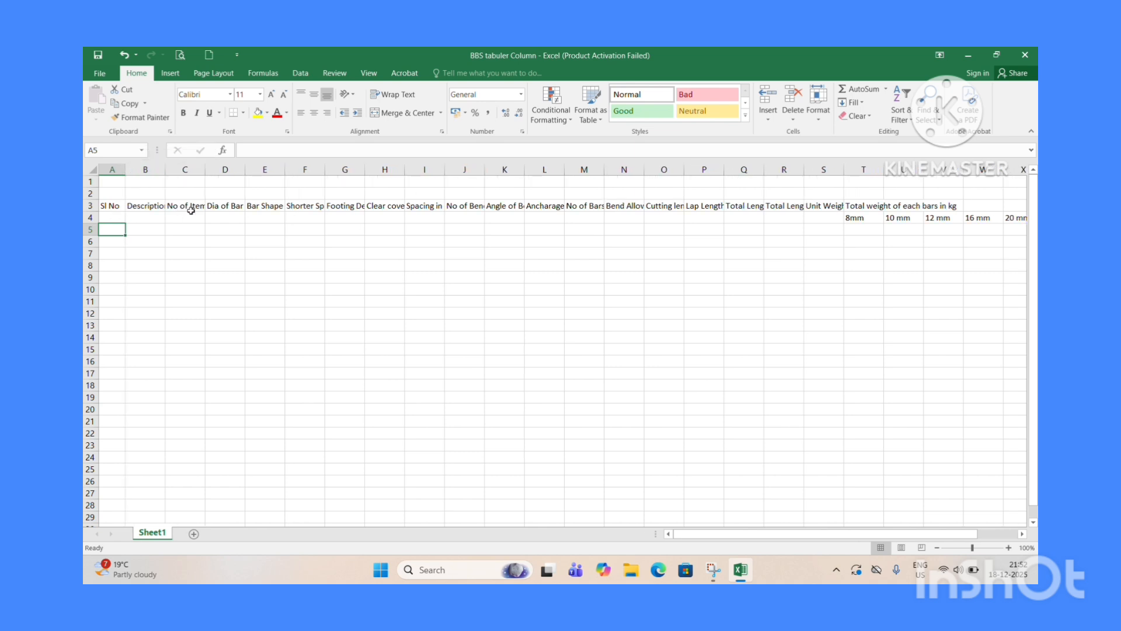
Merge and center B3:B4 and wrap the Description of the items header text.
click(153, 206)
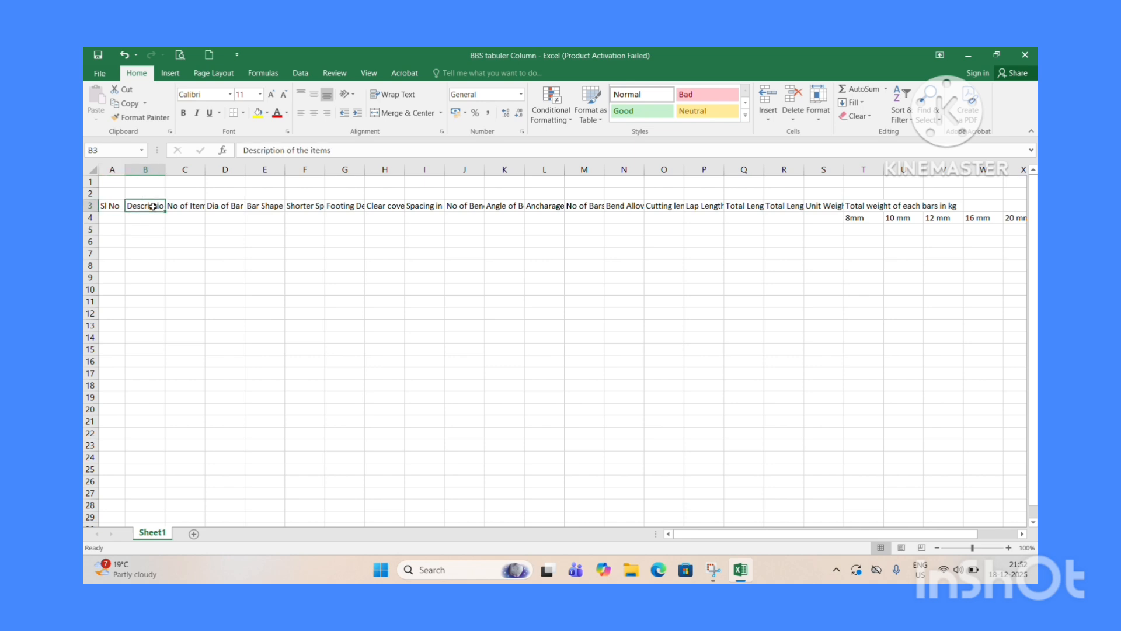
drag(153, 206, 153, 216)
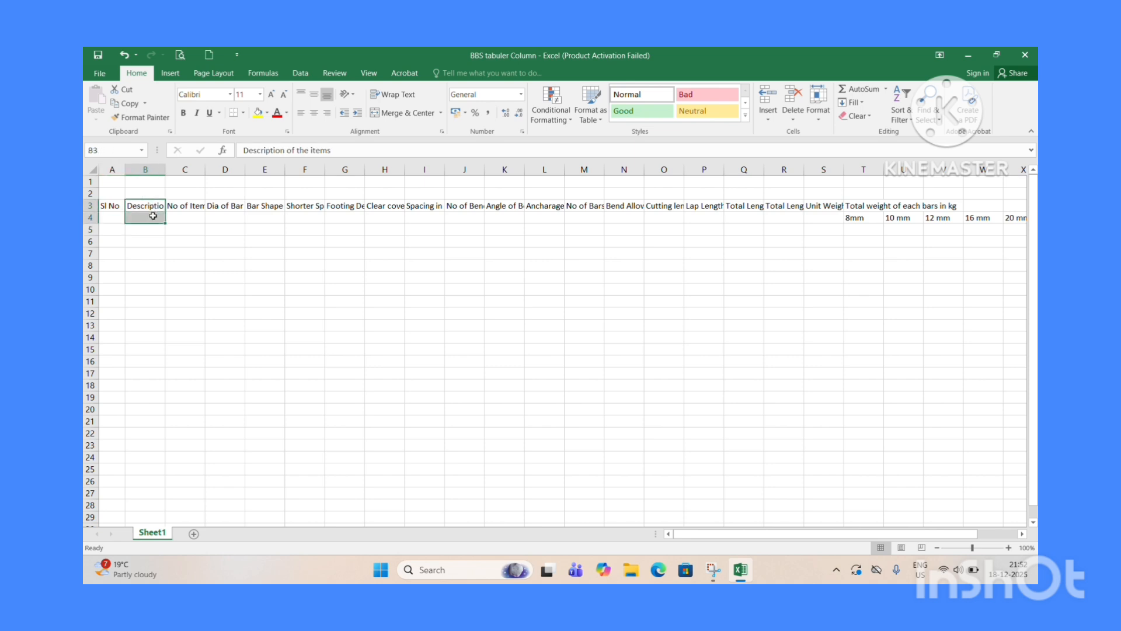
click(392, 114)
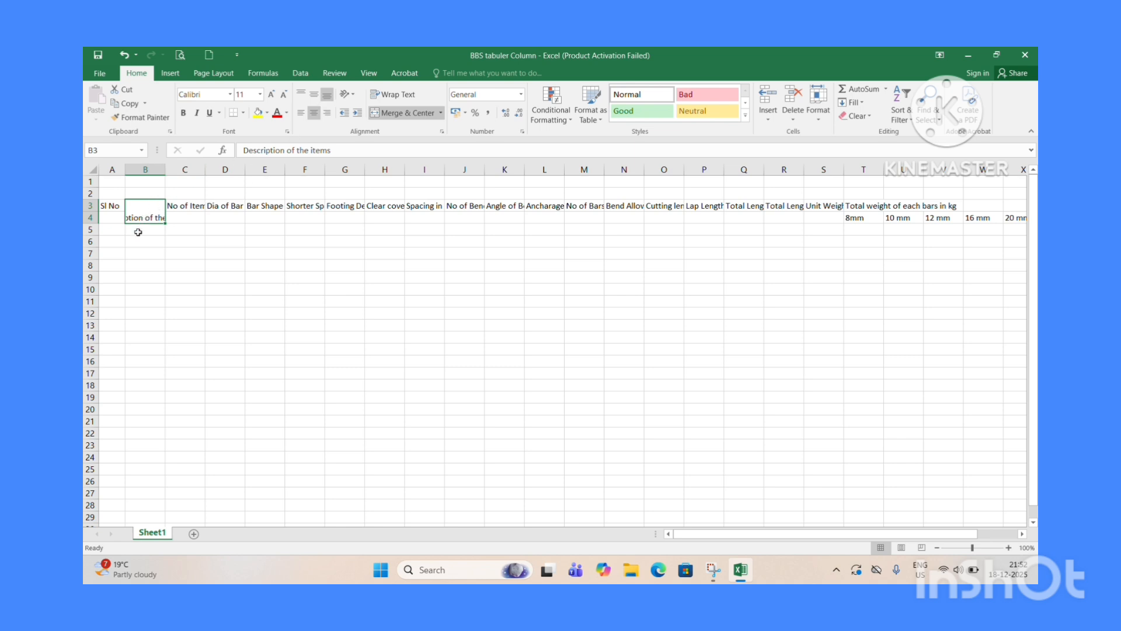
click(391, 95)
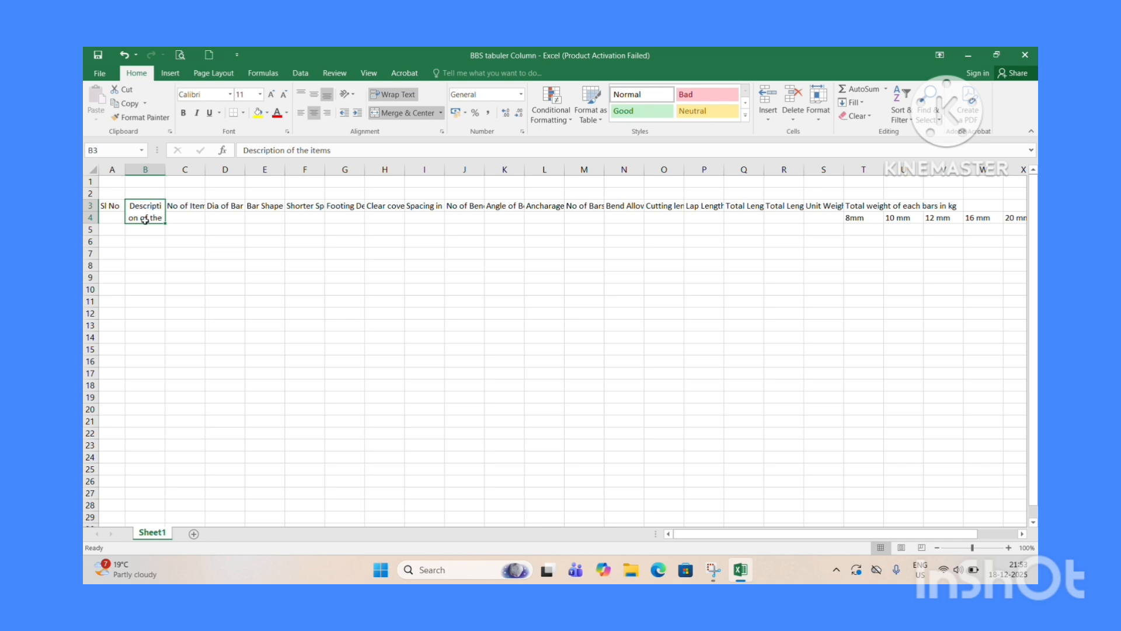
Increase the height of row 3 and widen column B so the description header fits.
drag(91, 212, 90, 212)
drag(90, 214, 90, 223)
drag(166, 170, 186, 170)
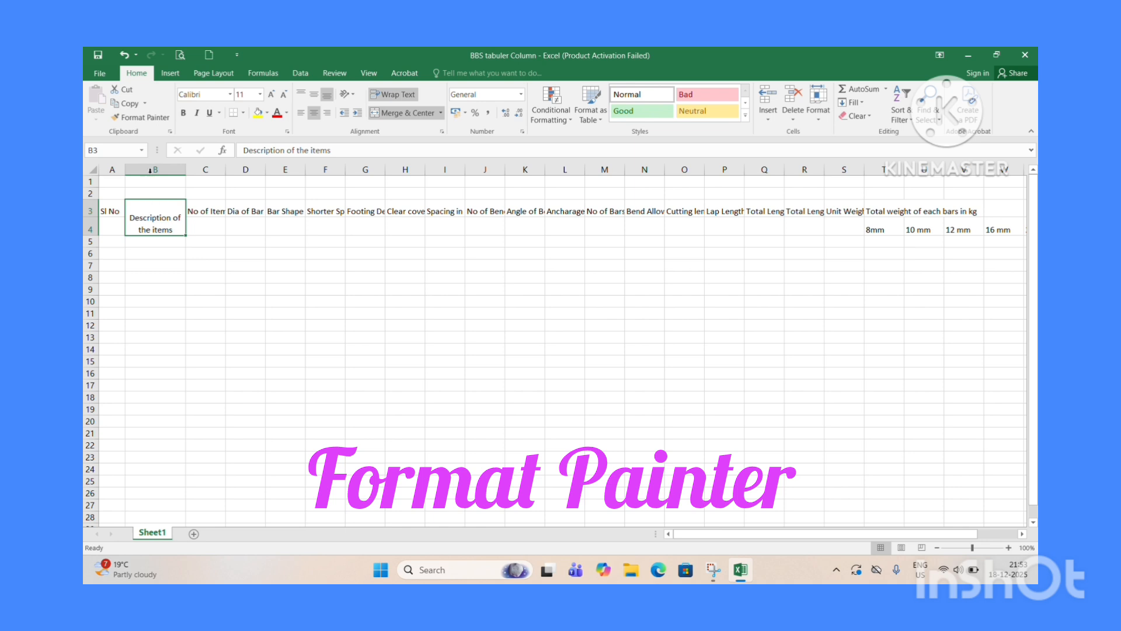
Copy B3's merged, wrapped formatting onto the headers in C3 through S4 with Format Painter.
click(141, 119)
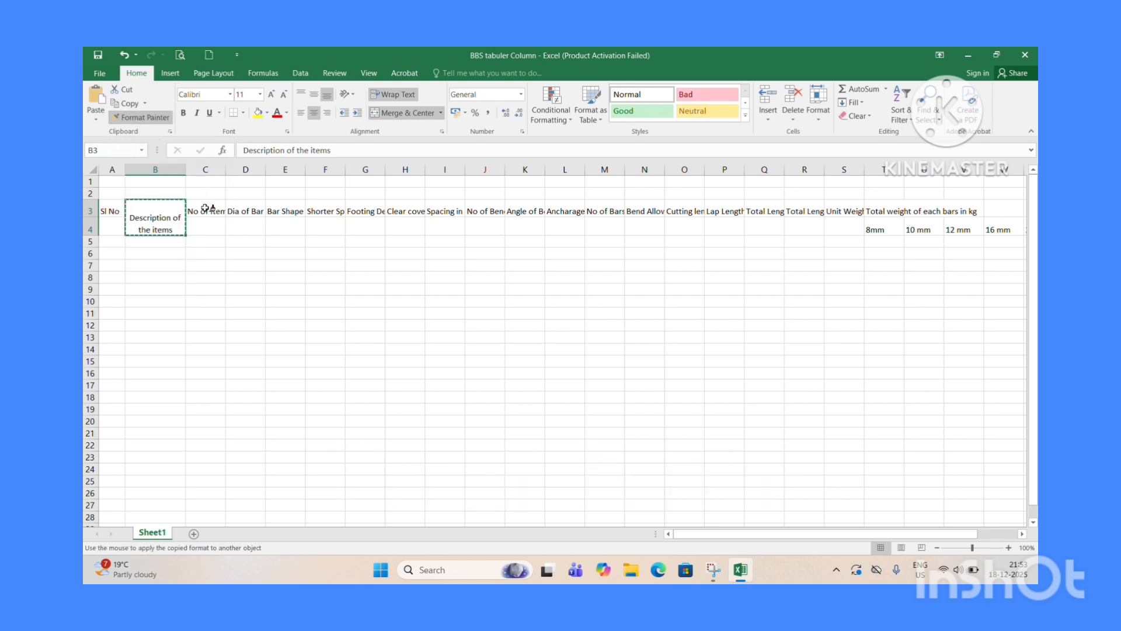
mouse_move(205, 214)
mouse_down()
mouse_move(415, 230)
mouse_move(829, 233)
mouse_up()
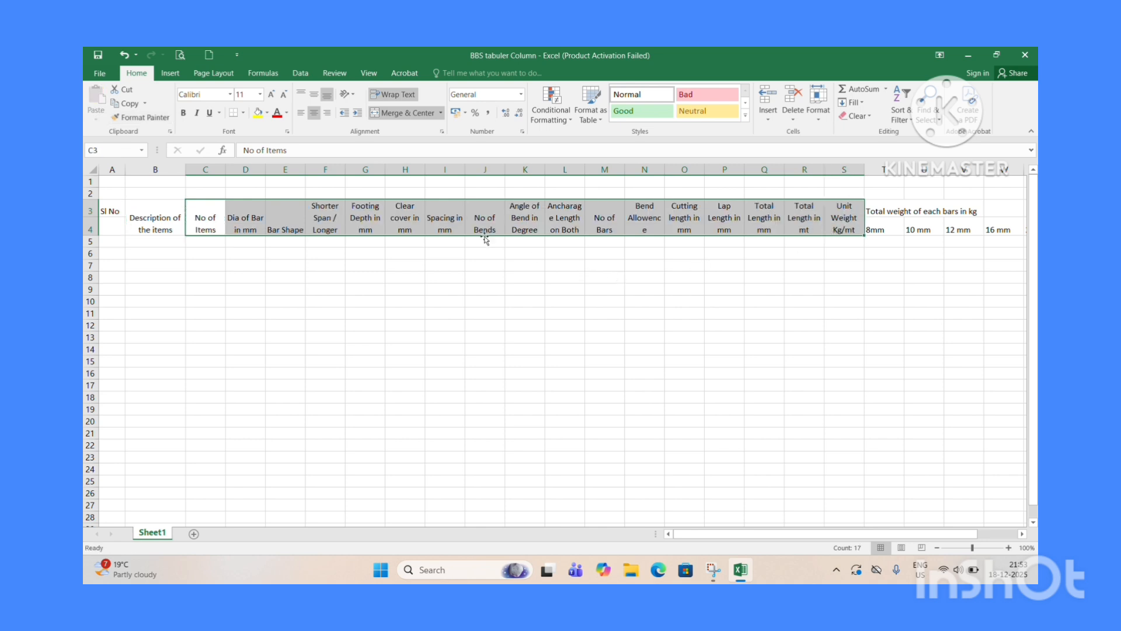
Apply C3's header formatting to the Sl No header in A3 with Format Painter.
click(421, 209)
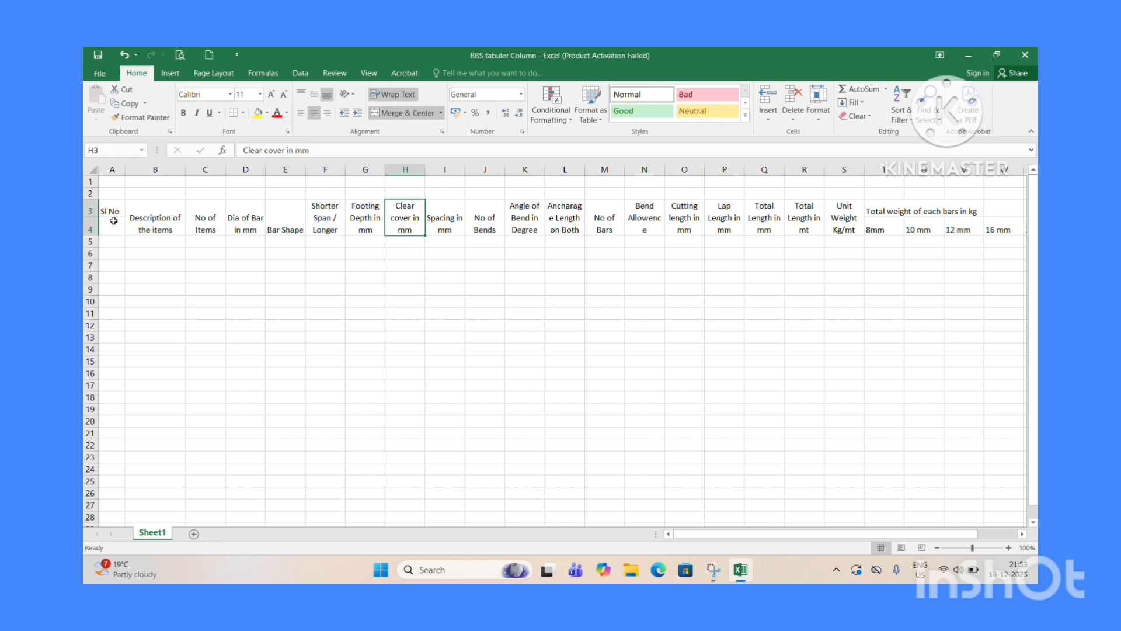
click(196, 221)
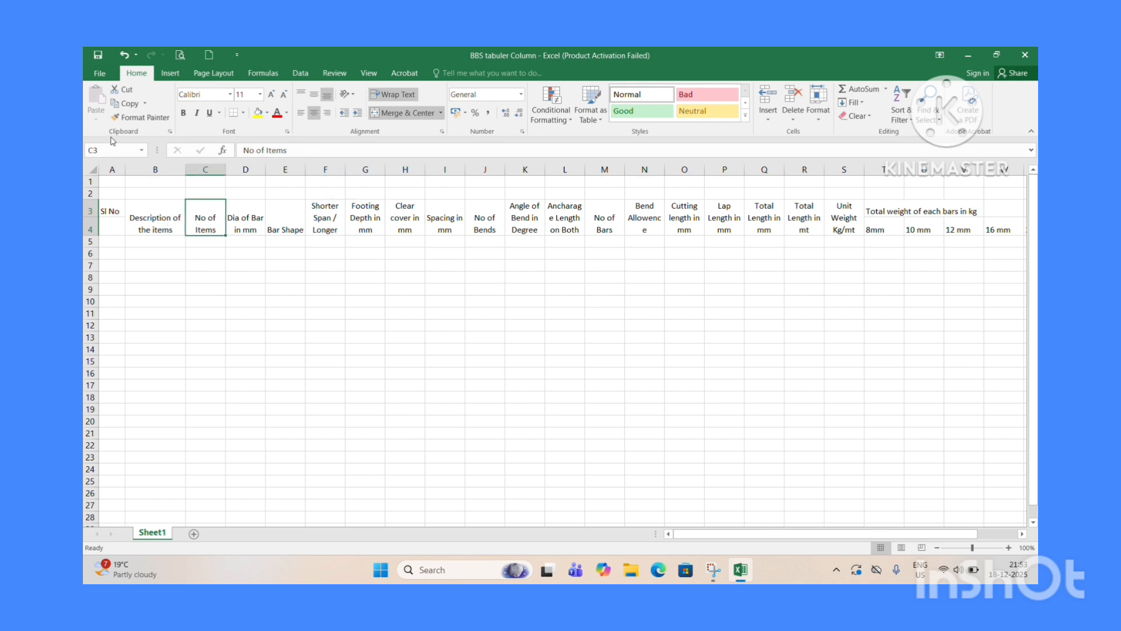
click(142, 117)
click(110, 213)
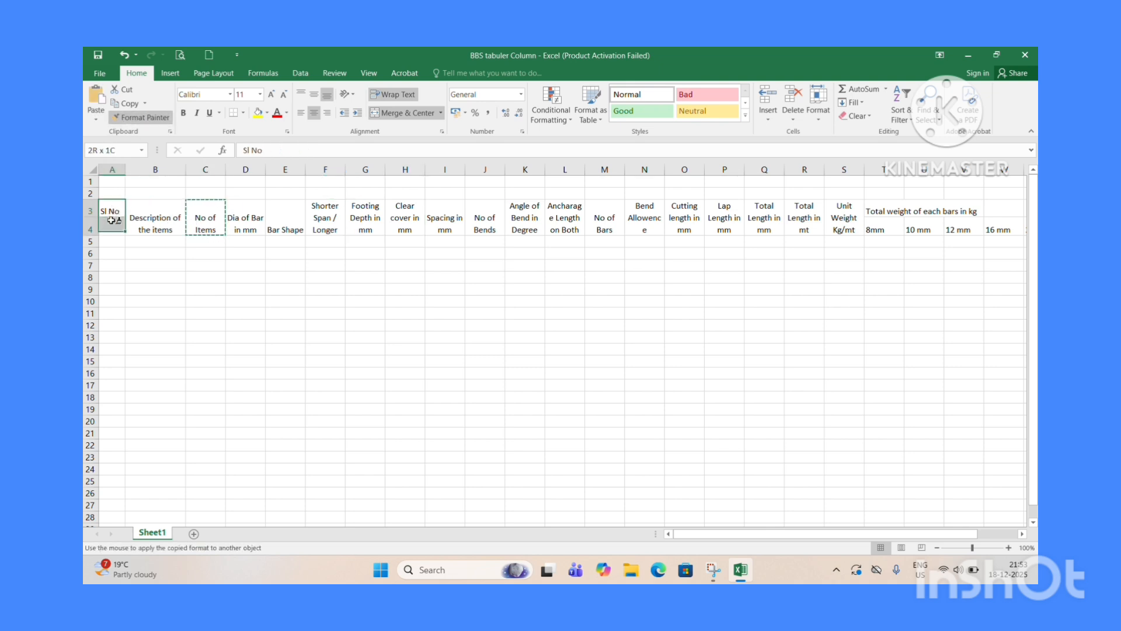
Widen columns F, L and N so their wrapped headers fit.
click(363, 346)
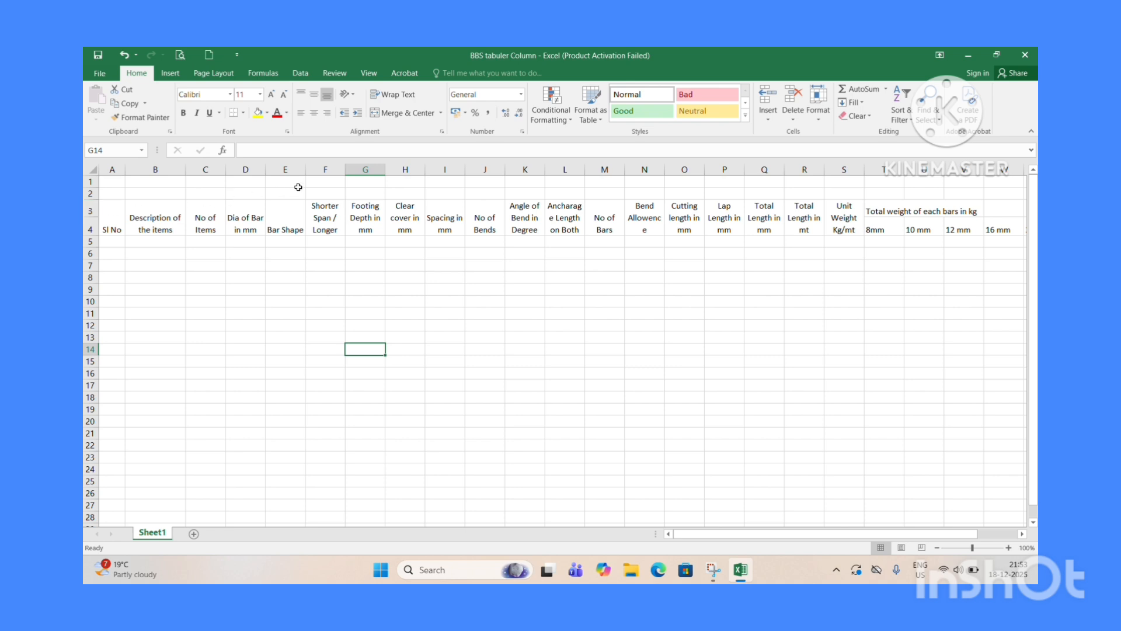
drag(342, 169, 359, 170)
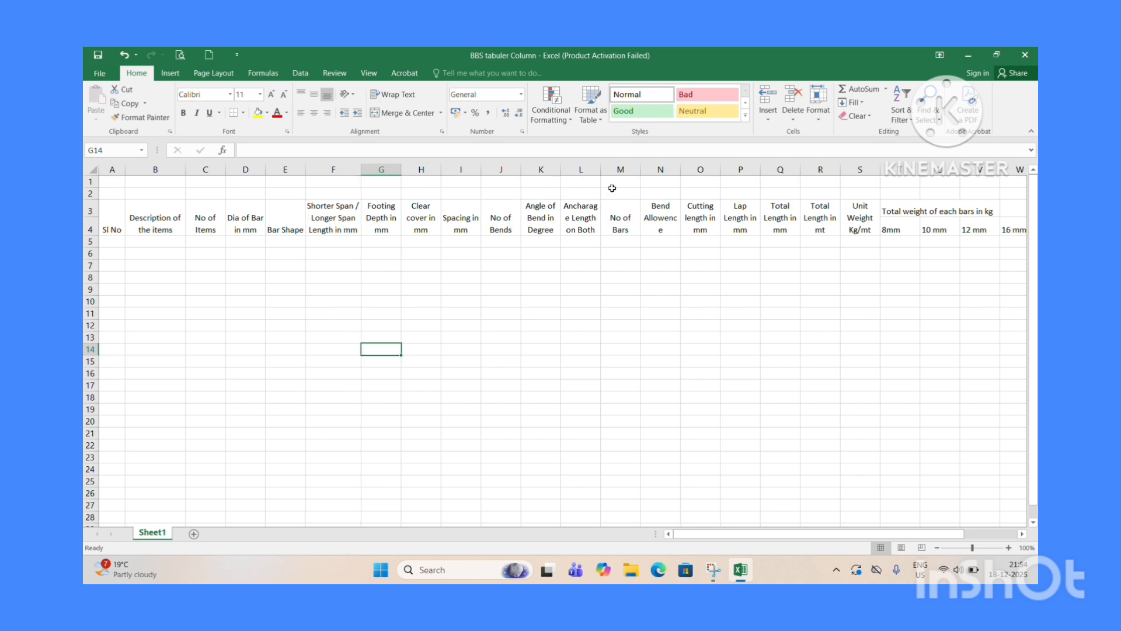
drag(601, 170, 604, 169)
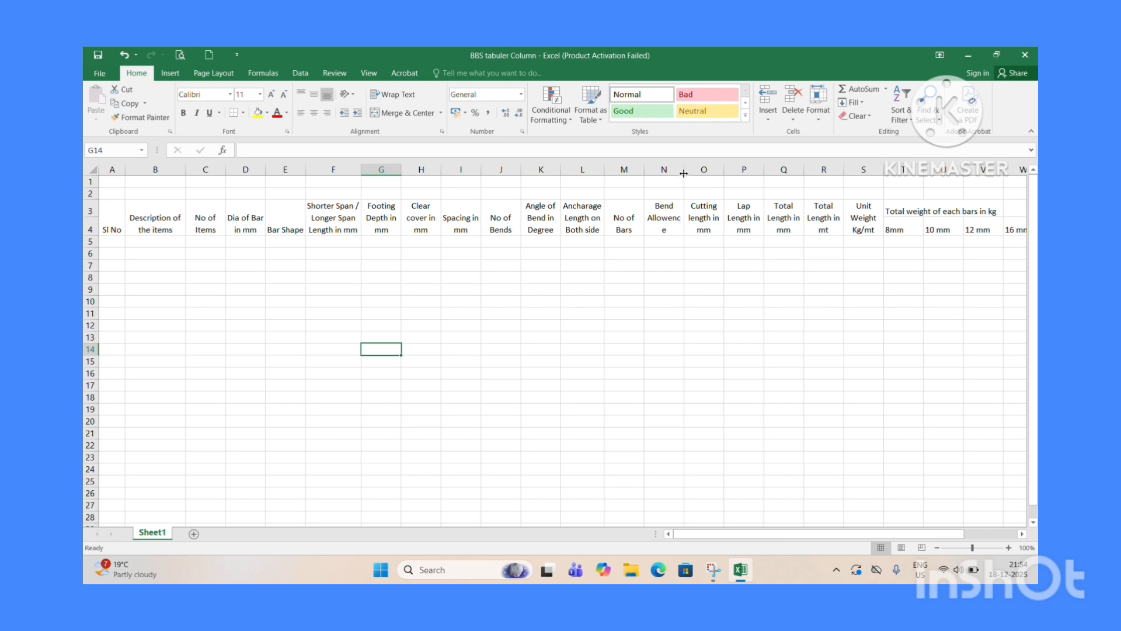
drag(684, 170, 689, 169)
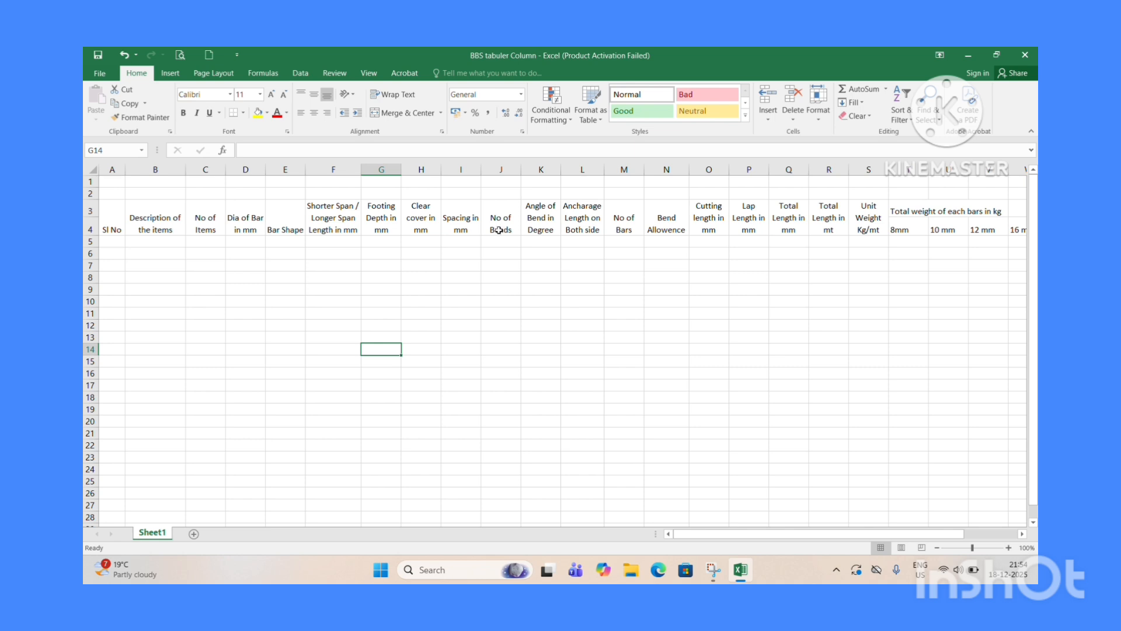
Center the header text in rows 3 and 4 both horizontally and vertically.
drag(92, 209, 91, 229)
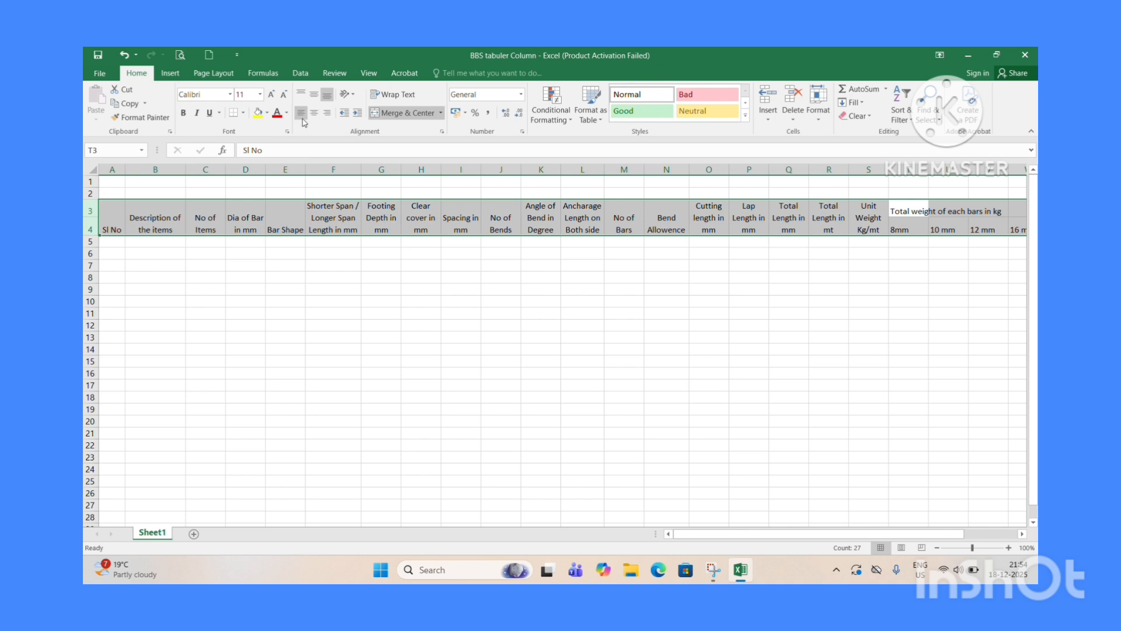
click(314, 112)
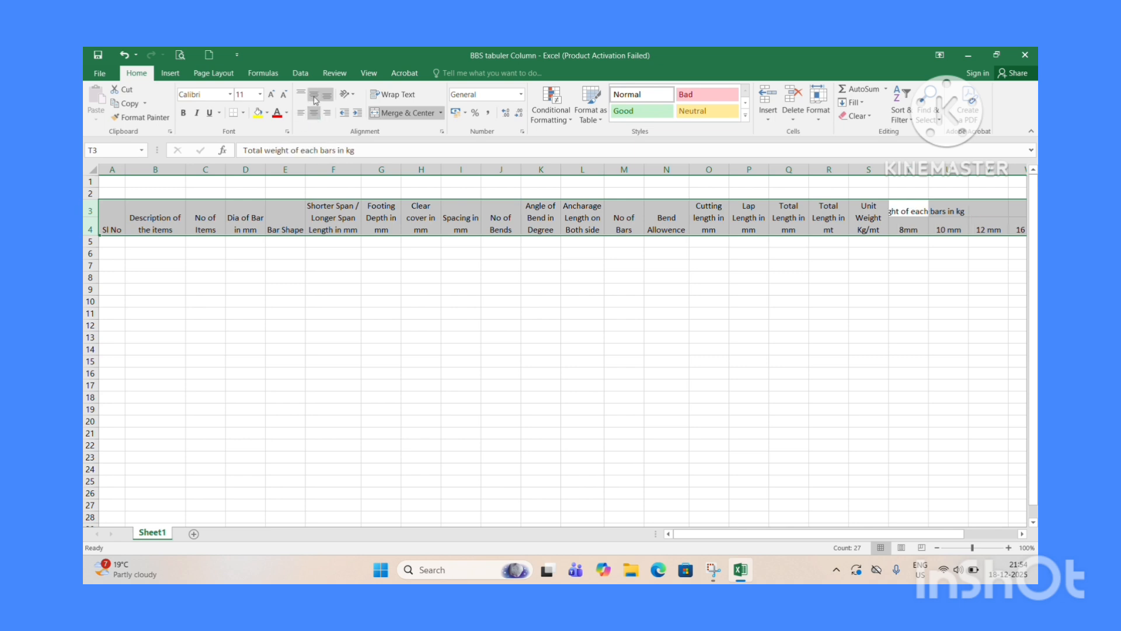
click(314, 99)
click(500, 301)
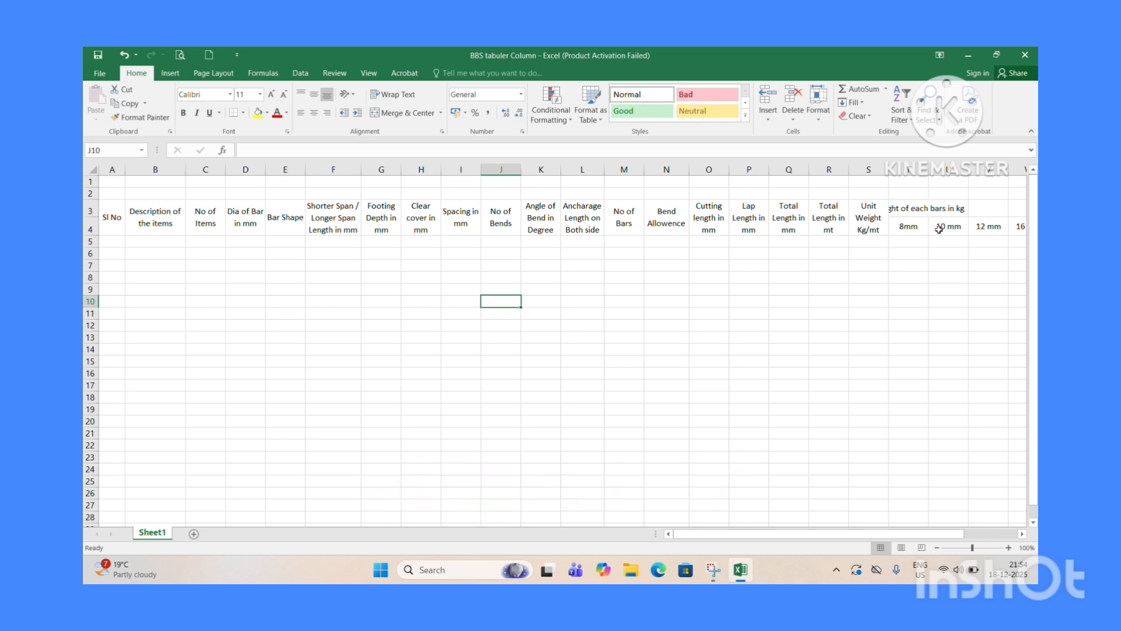
Merge and center the "Total weight of each bars in kg" header across T3 to Z3.
click(907, 210)
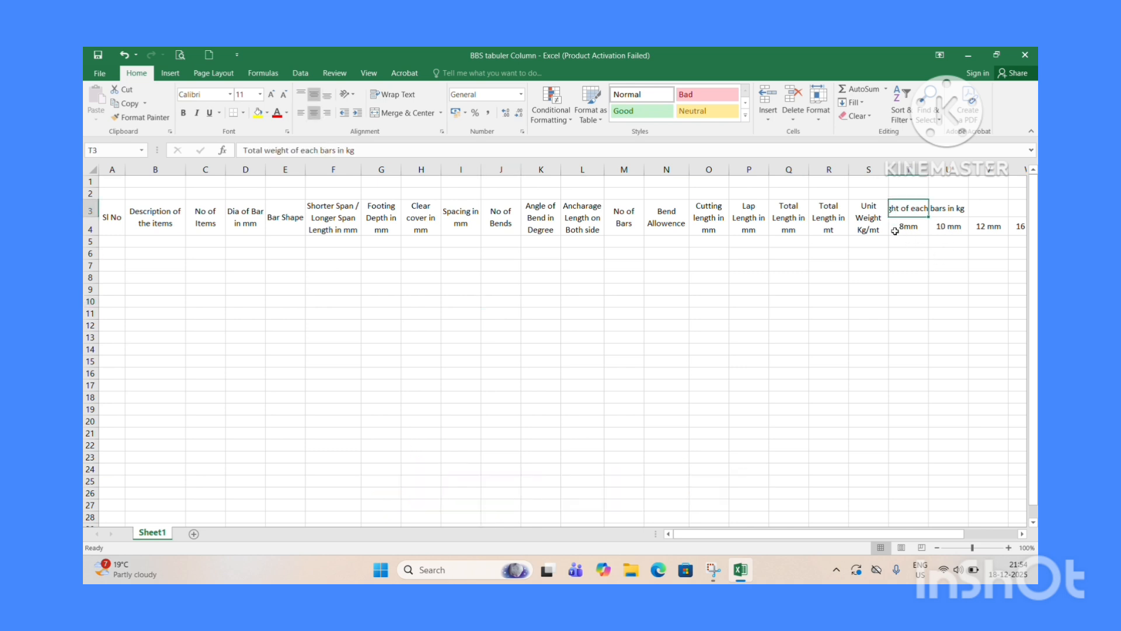
key(Right)
key(Right)
key(Right)
key(Right)
key(Right)
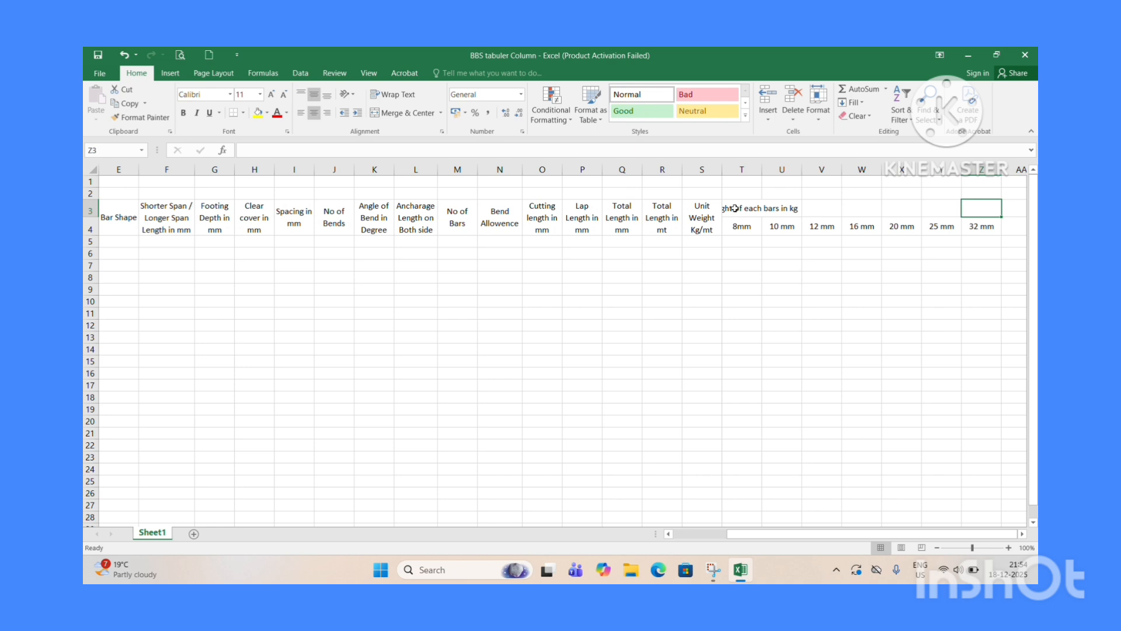
drag(735, 208, 974, 208)
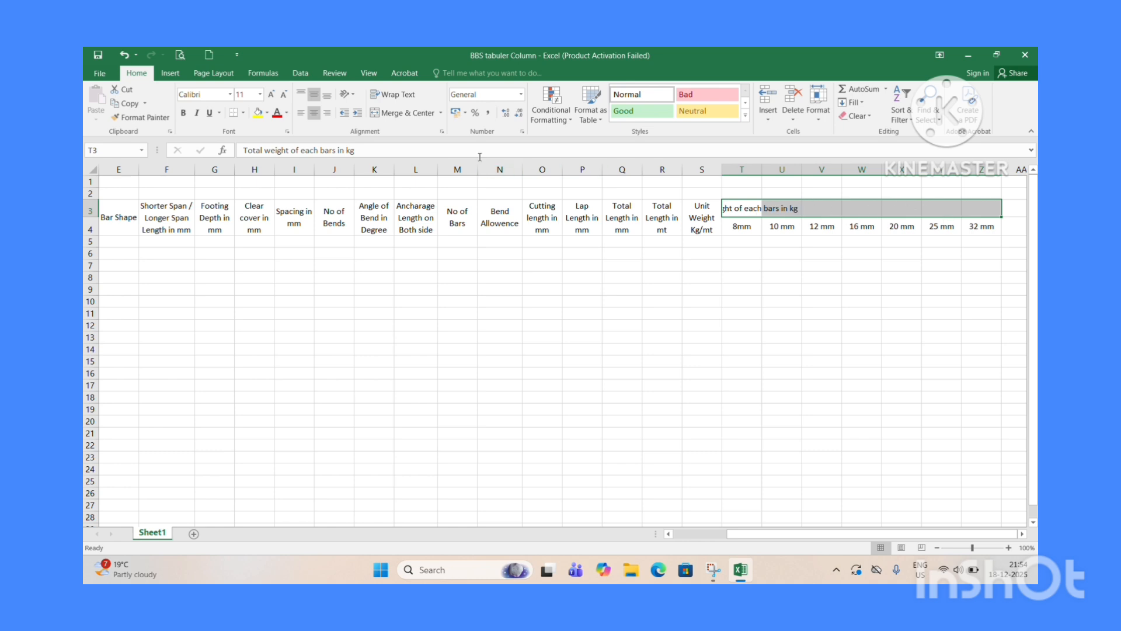
click(387, 114)
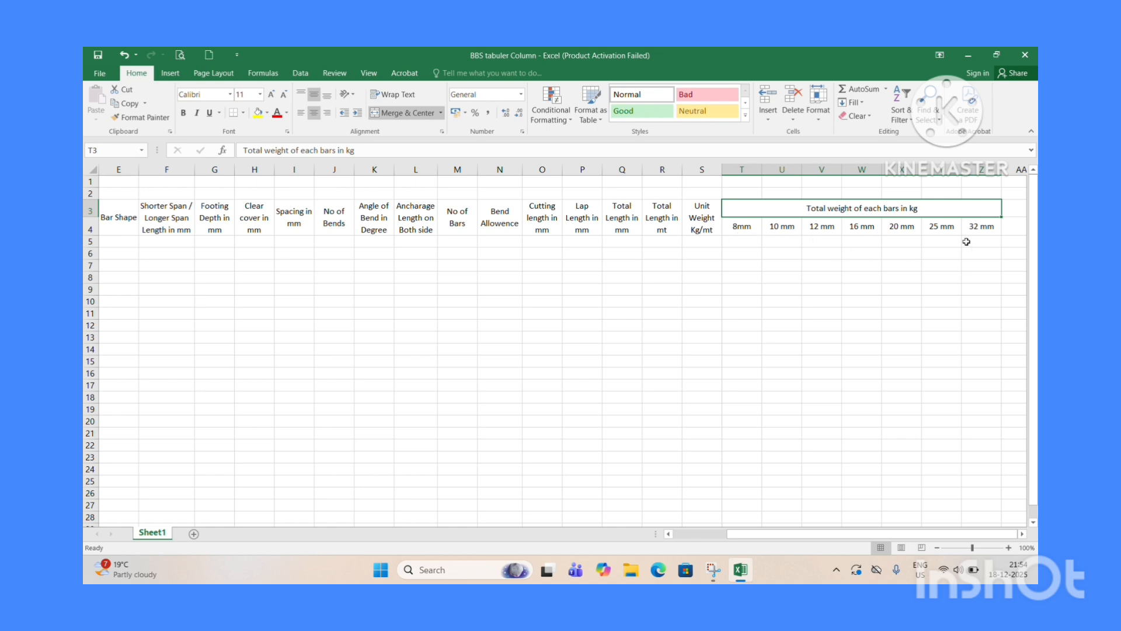
click(832, 322)
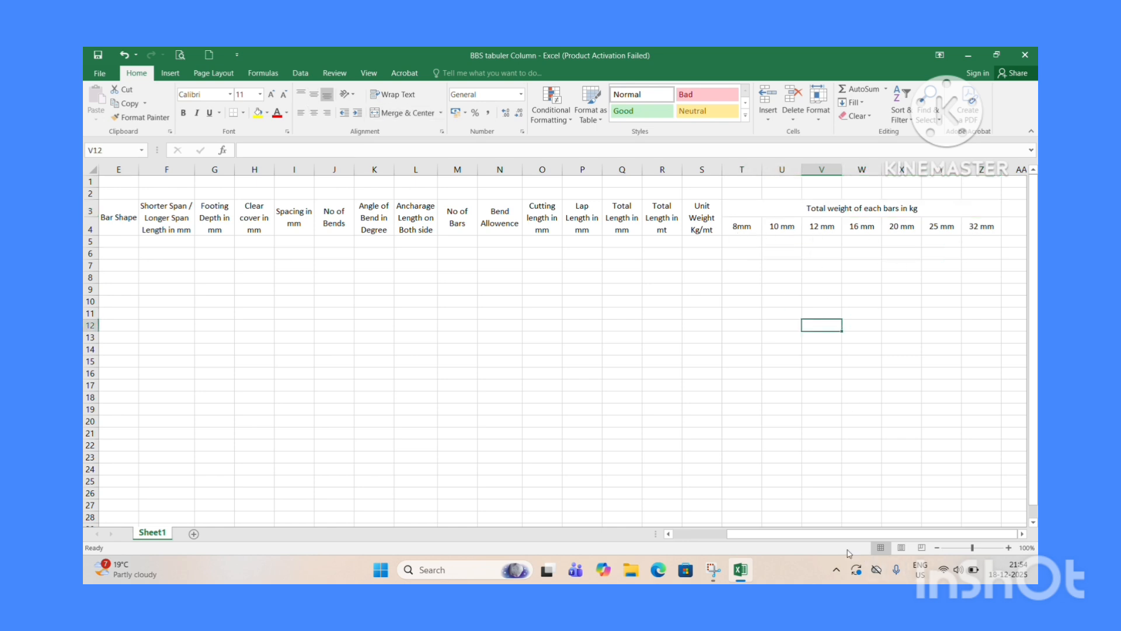
scroll(817, 539, left, 4)
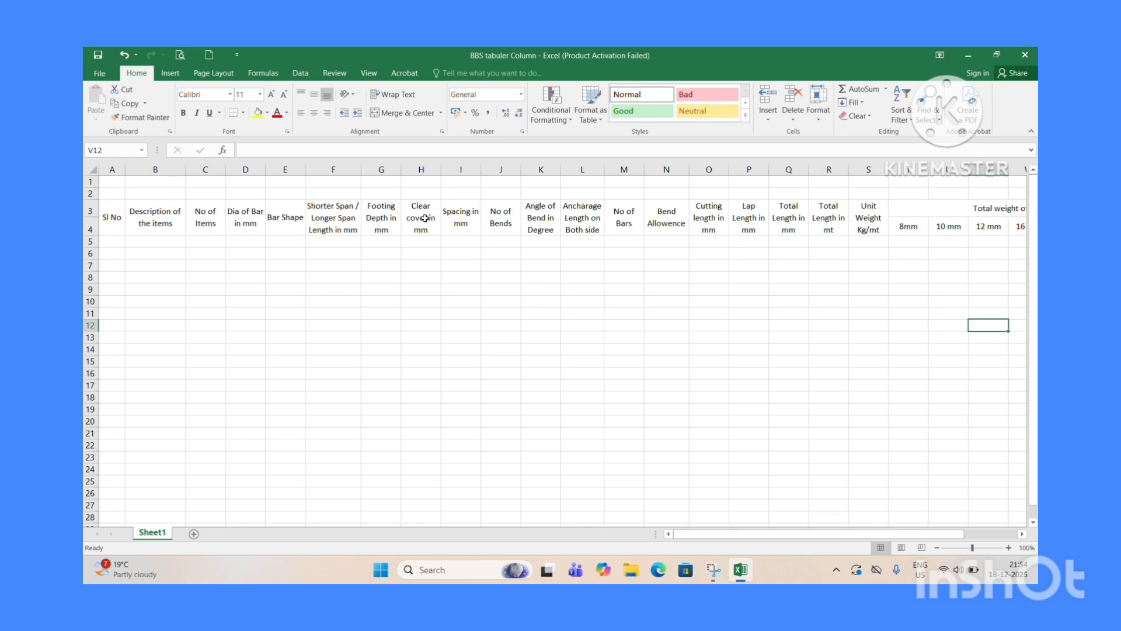
click(373, 218)
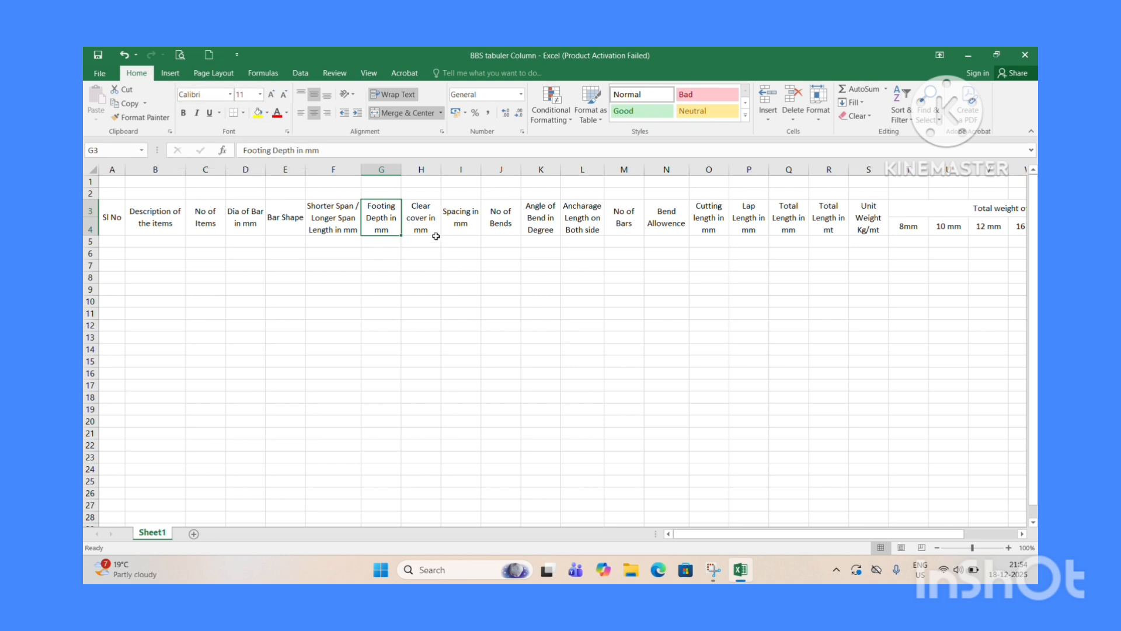
click(91, 210)
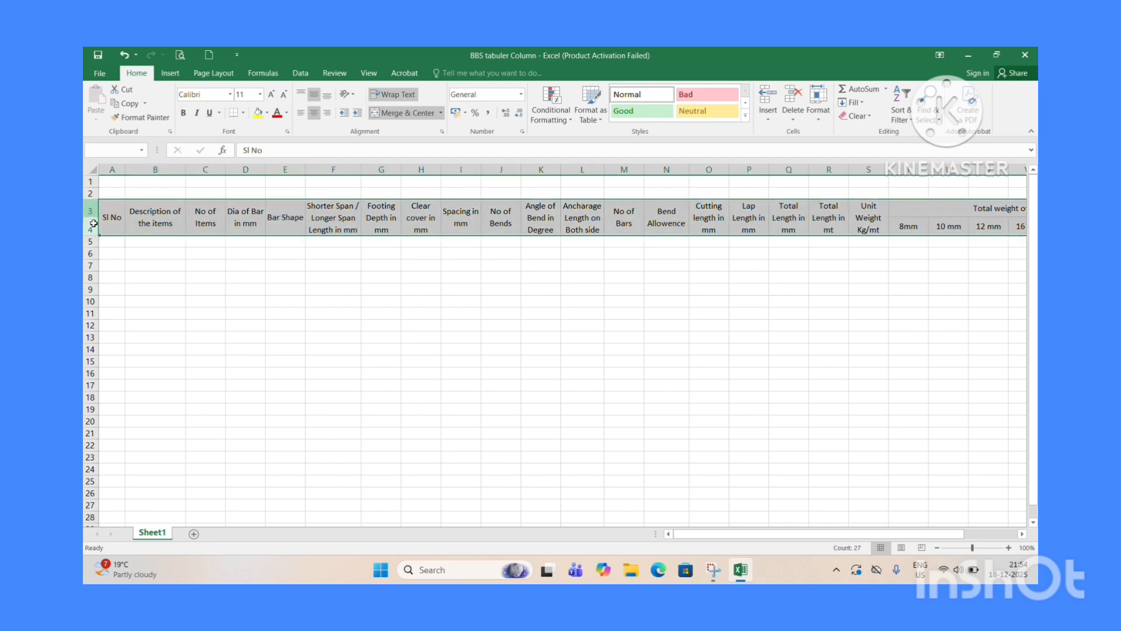
click(230, 94)
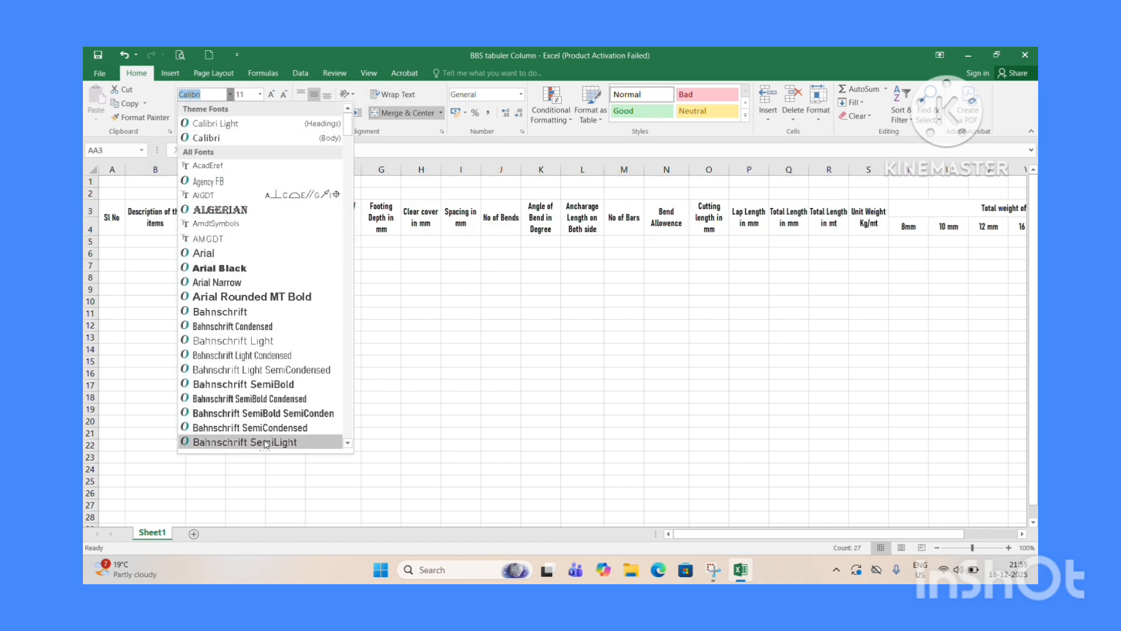
click(474, 343)
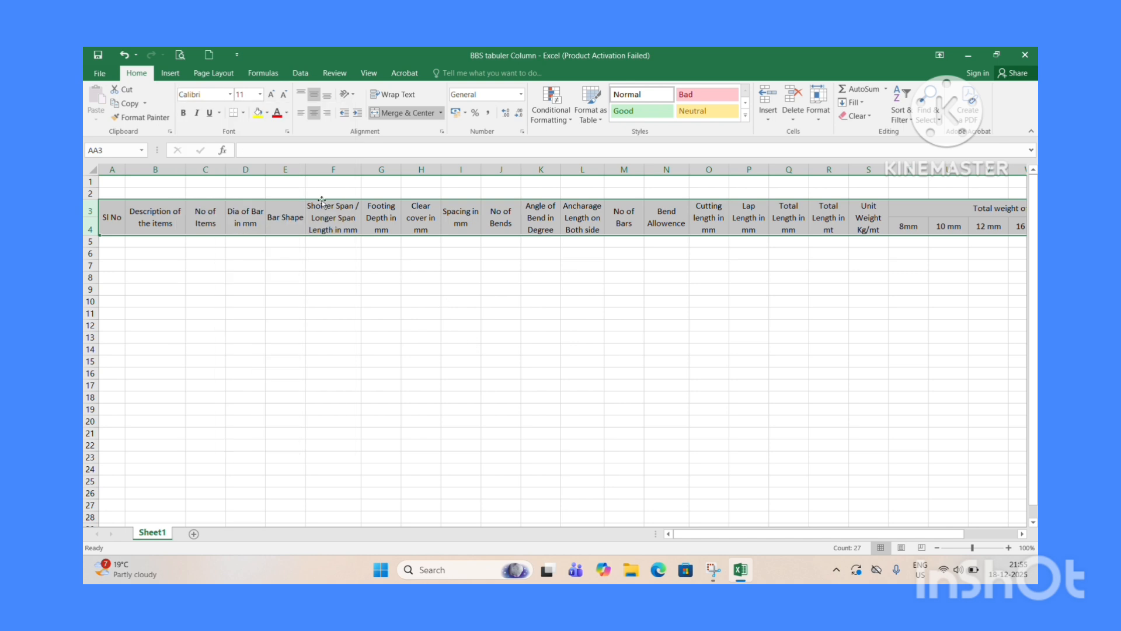
Fill the header cells in rows 3 and 4 with a light blue background.
drag(101, 214, 998, 229)
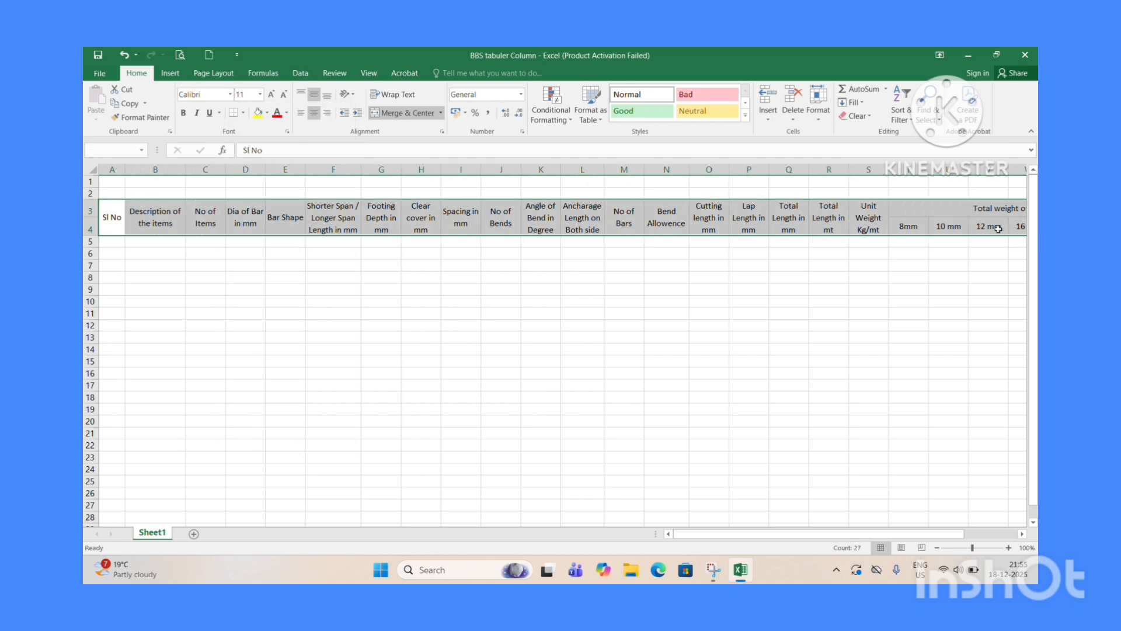
click(267, 113)
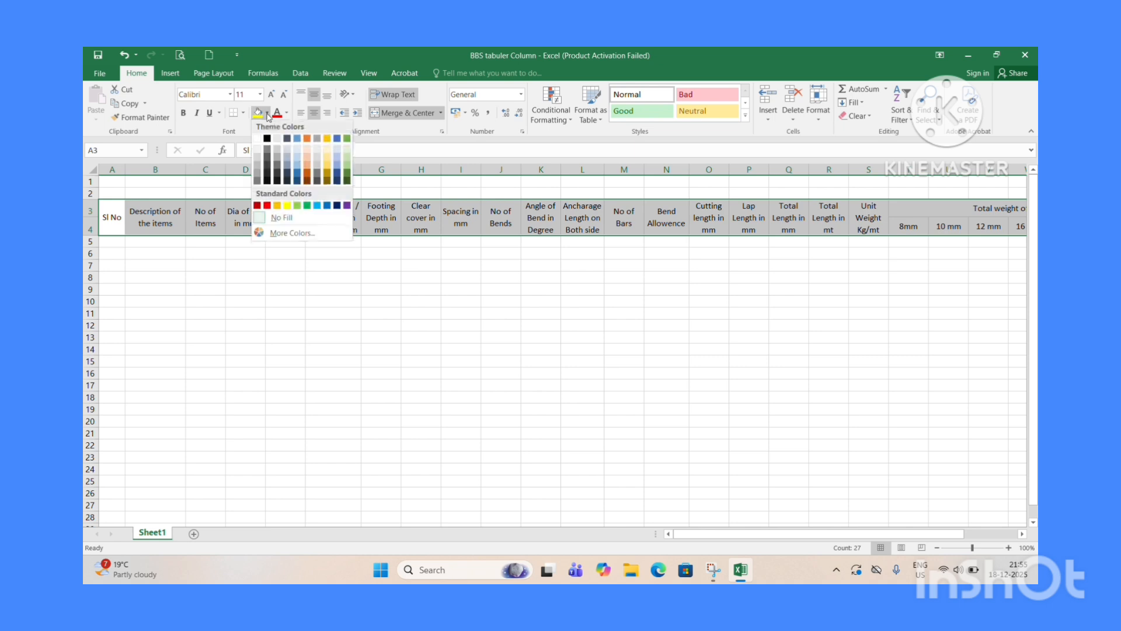
click(301, 155)
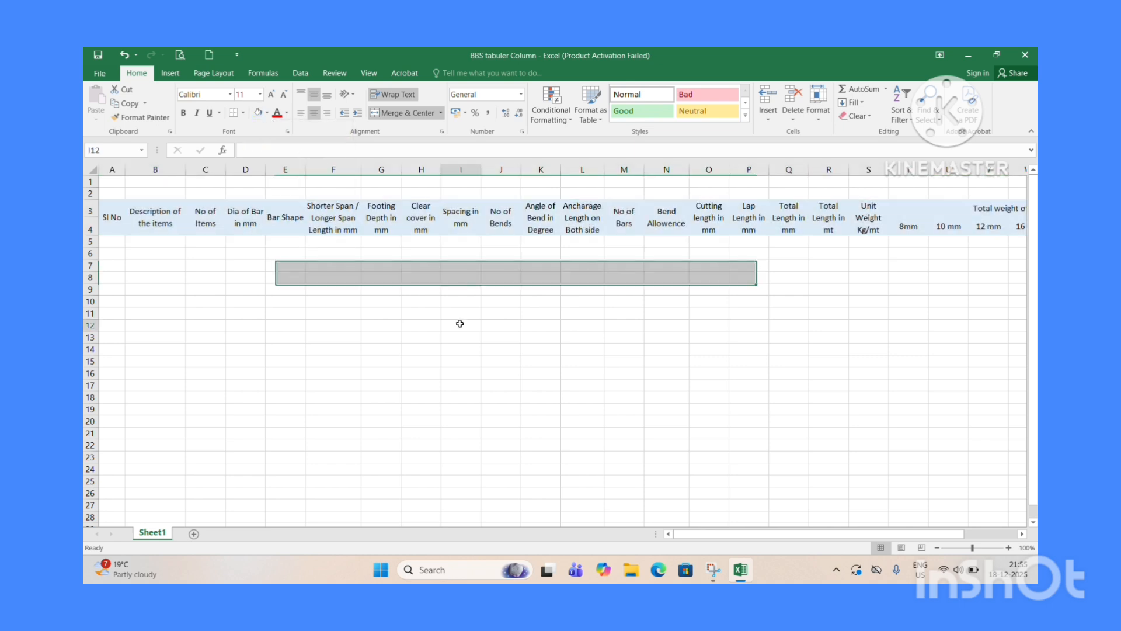
click(459, 323)
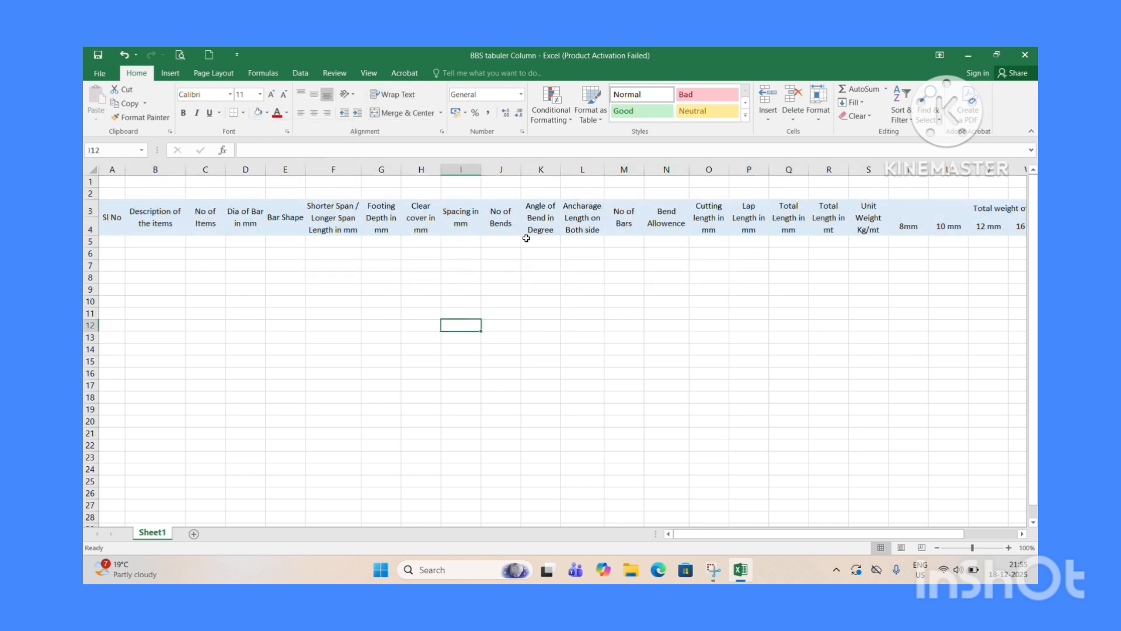
Apply all borders to the table from the headers in row 3 down to row 22.
drag(108, 209, 986, 447)
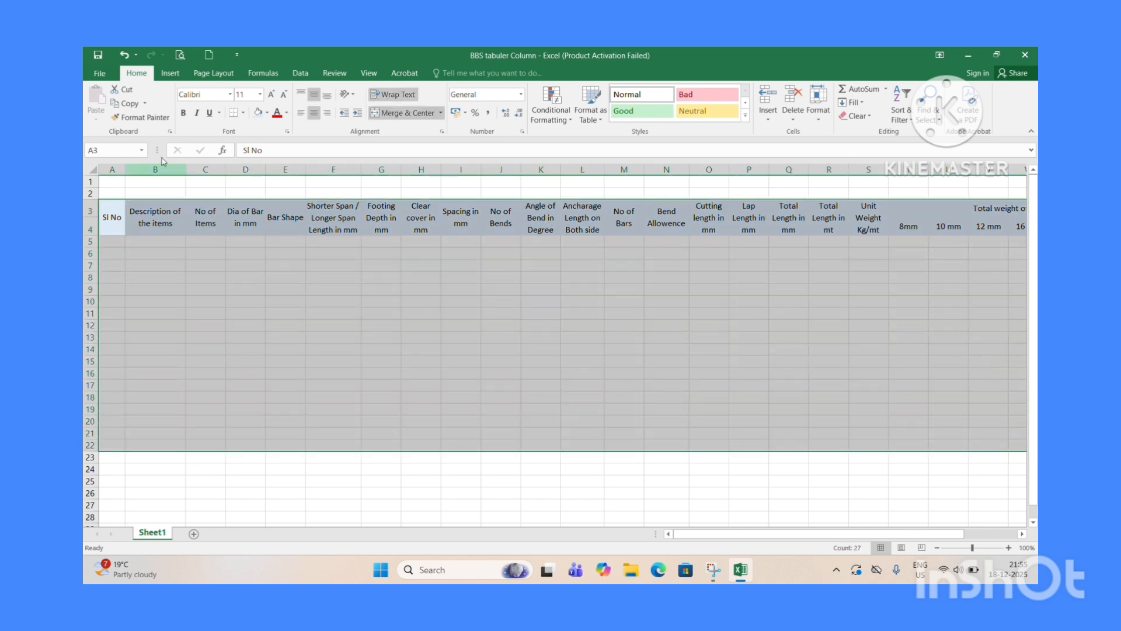
click(243, 113)
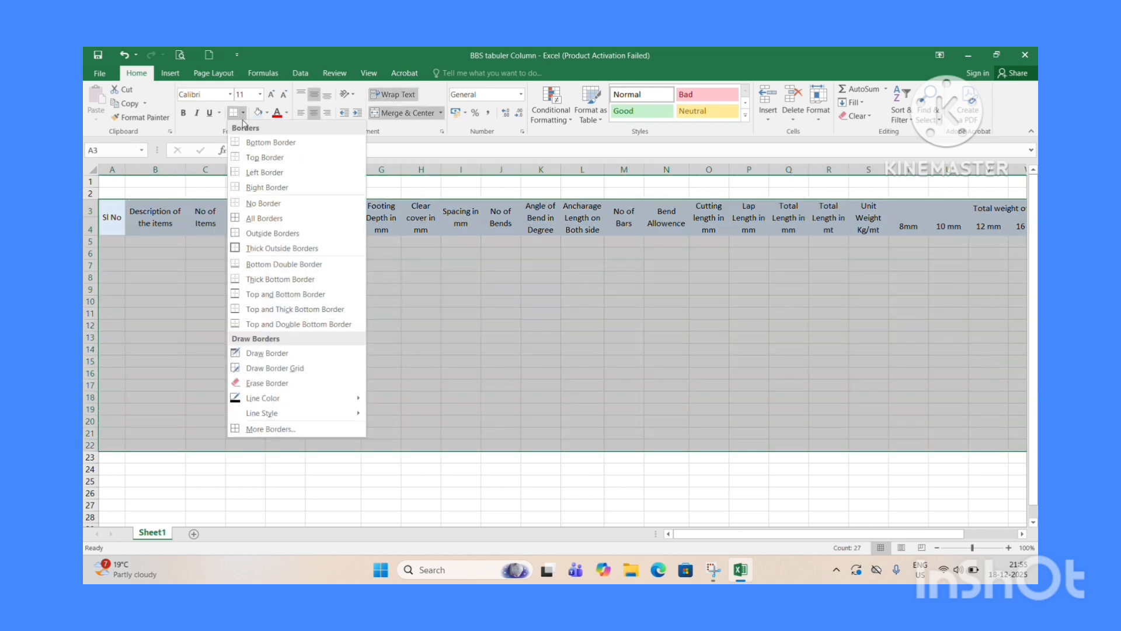
click(251, 225)
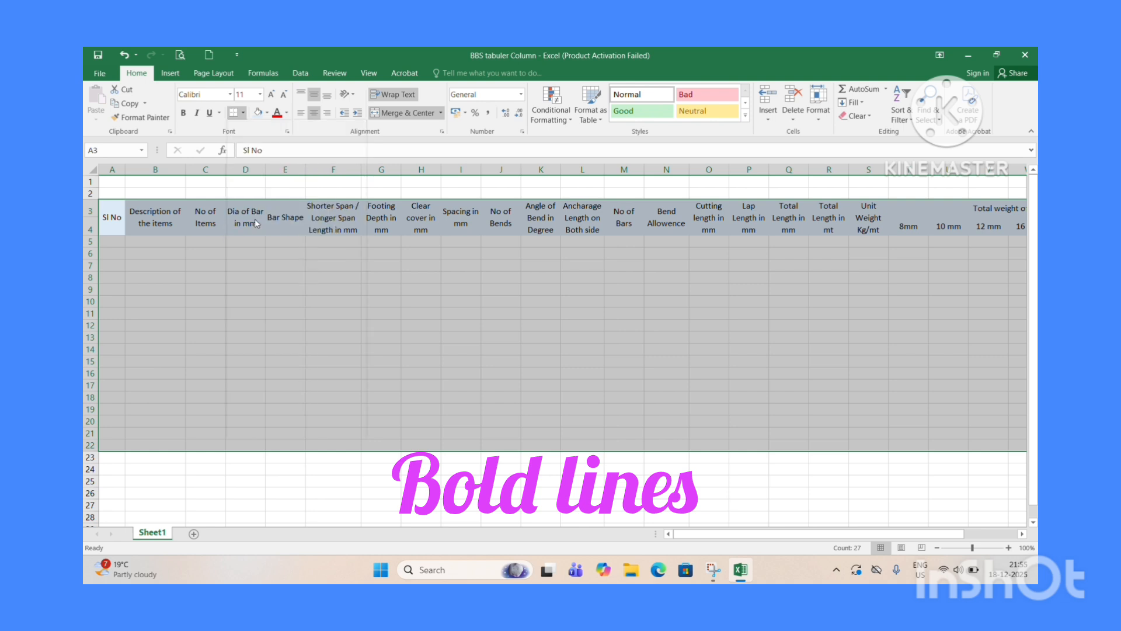
click(525, 278)
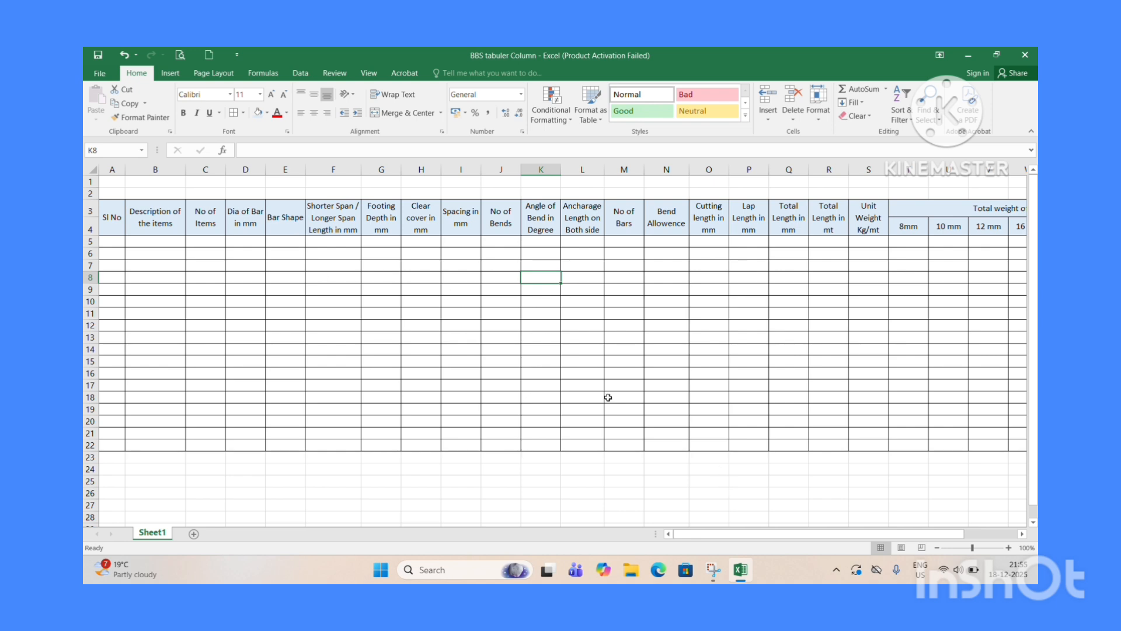
Merge and center row 1 across the table and enter the title FOOTING REINFORCEMENT QUANTITY.
drag(109, 183, 840, 182)
drag(931, 534, 835, 533)
click(403, 112)
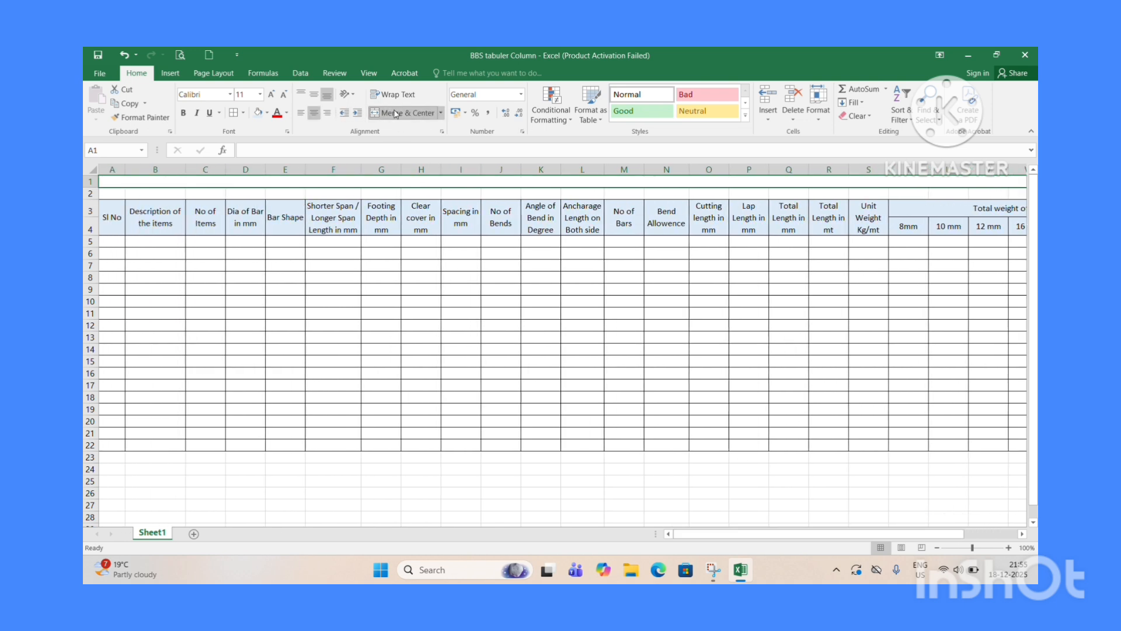
key(Caps_Lock)
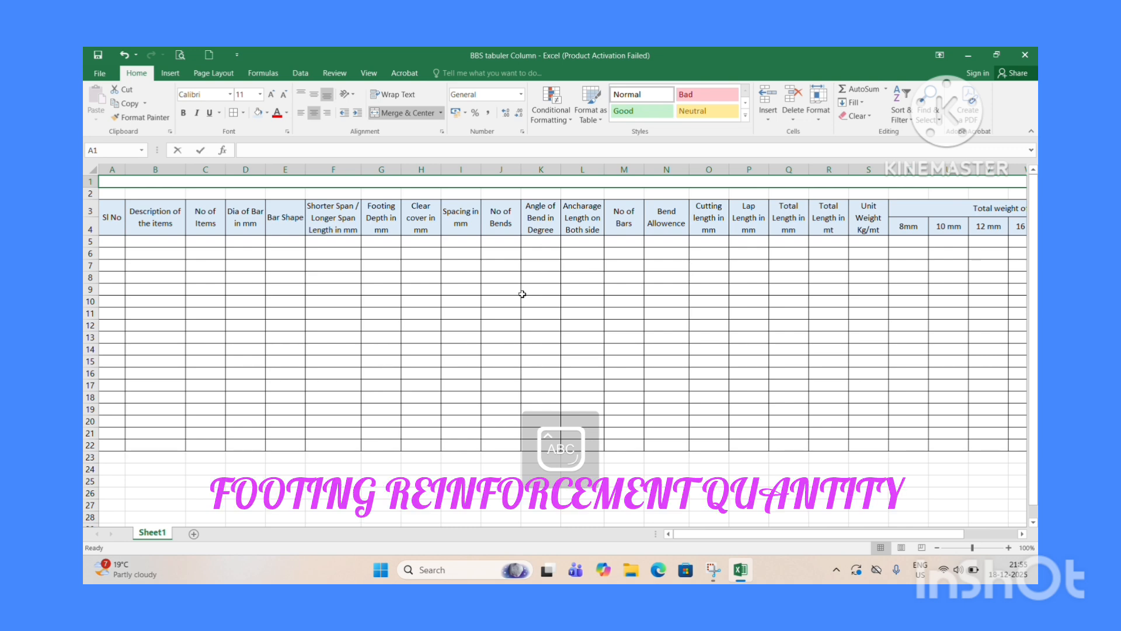
text(FOOTING)
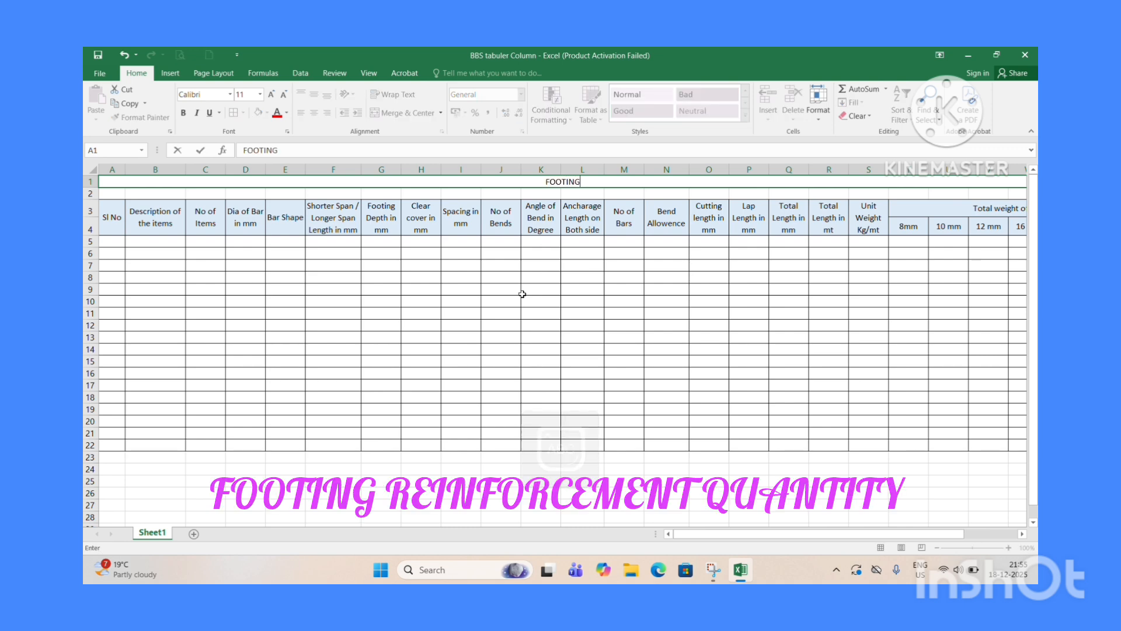
text( REINFORCEMENT)
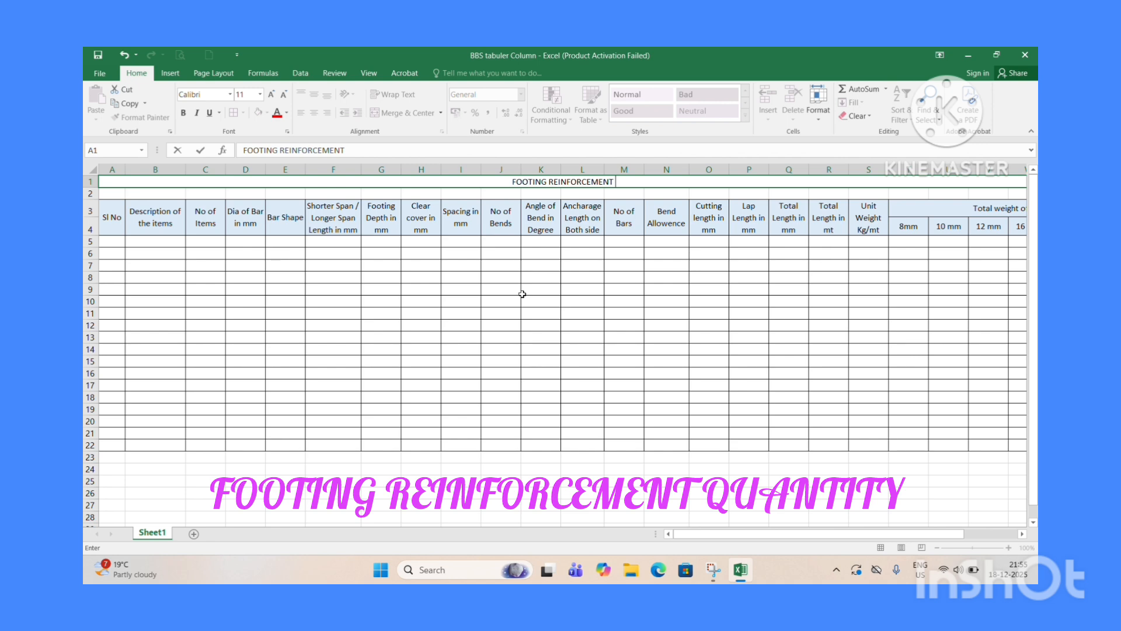
text( QUANTITY)
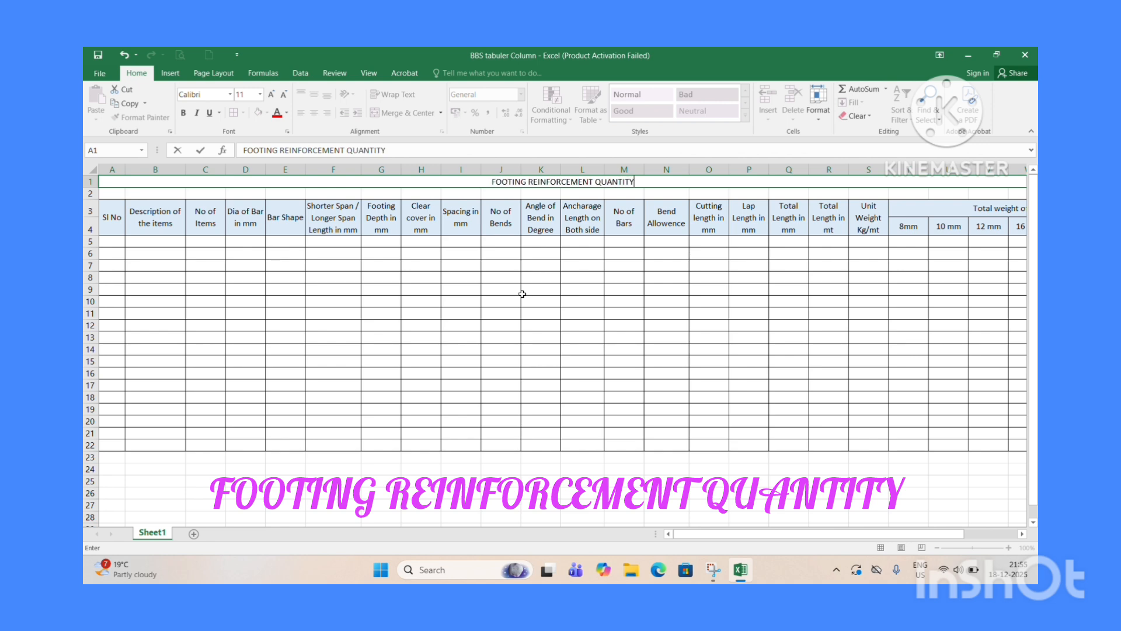
key(Return)
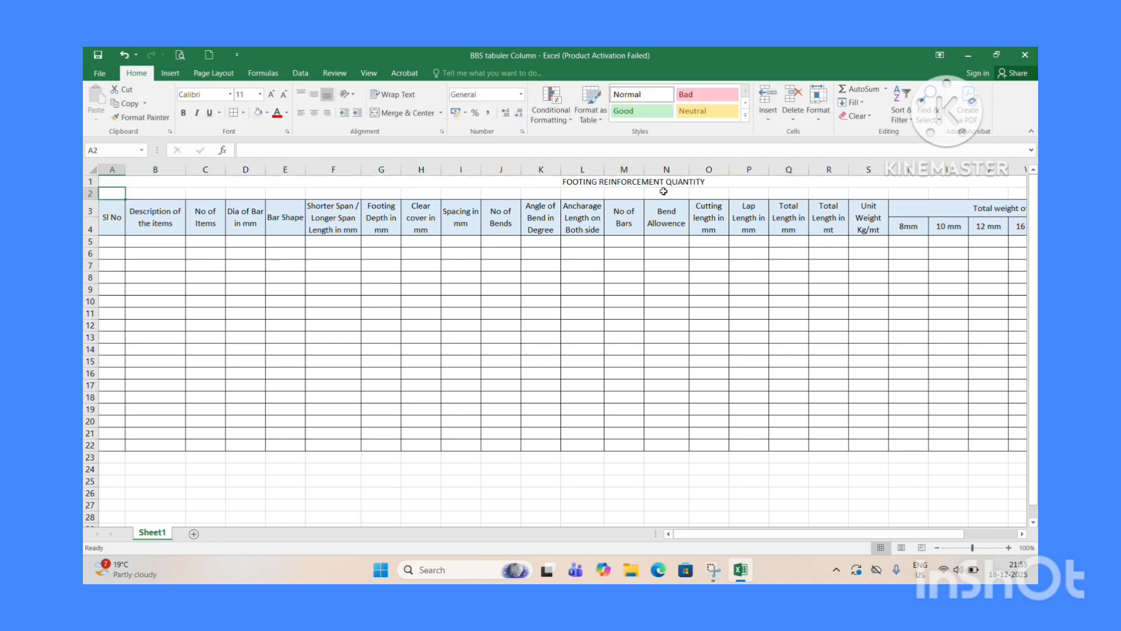
Set the title's font to Algerian at size 20.
click(663, 182)
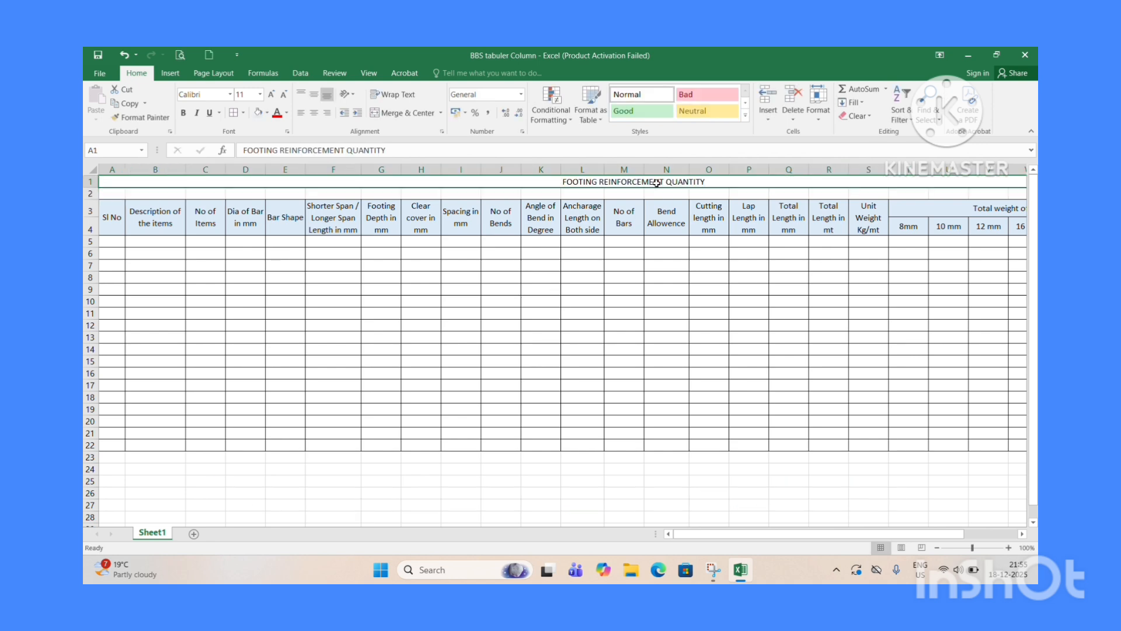
click(260, 94)
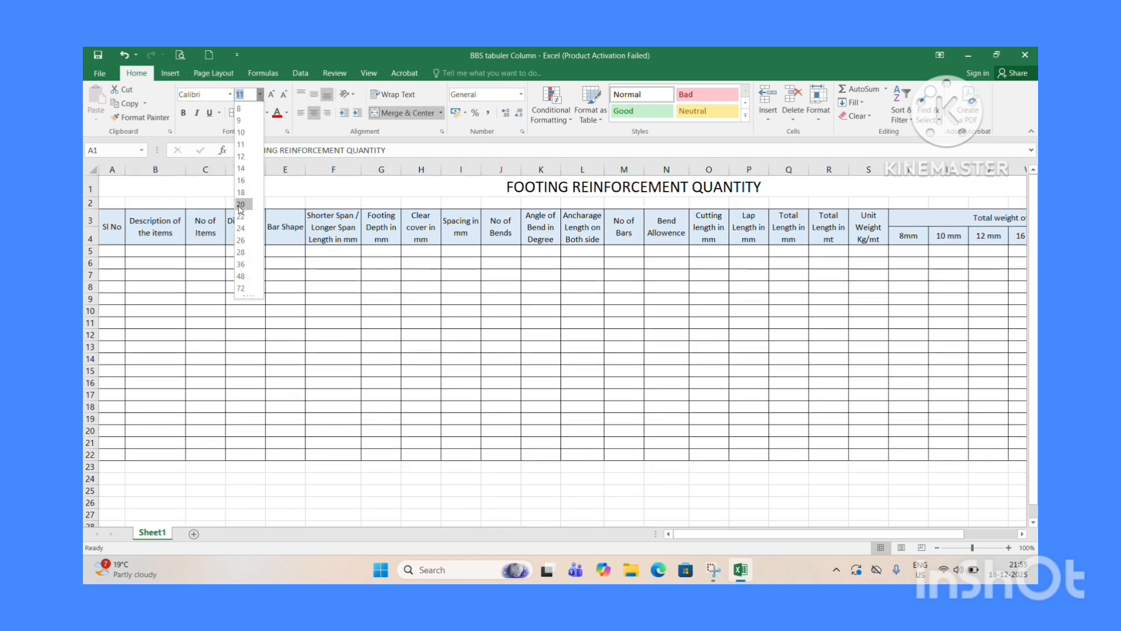
click(240, 206)
click(230, 94)
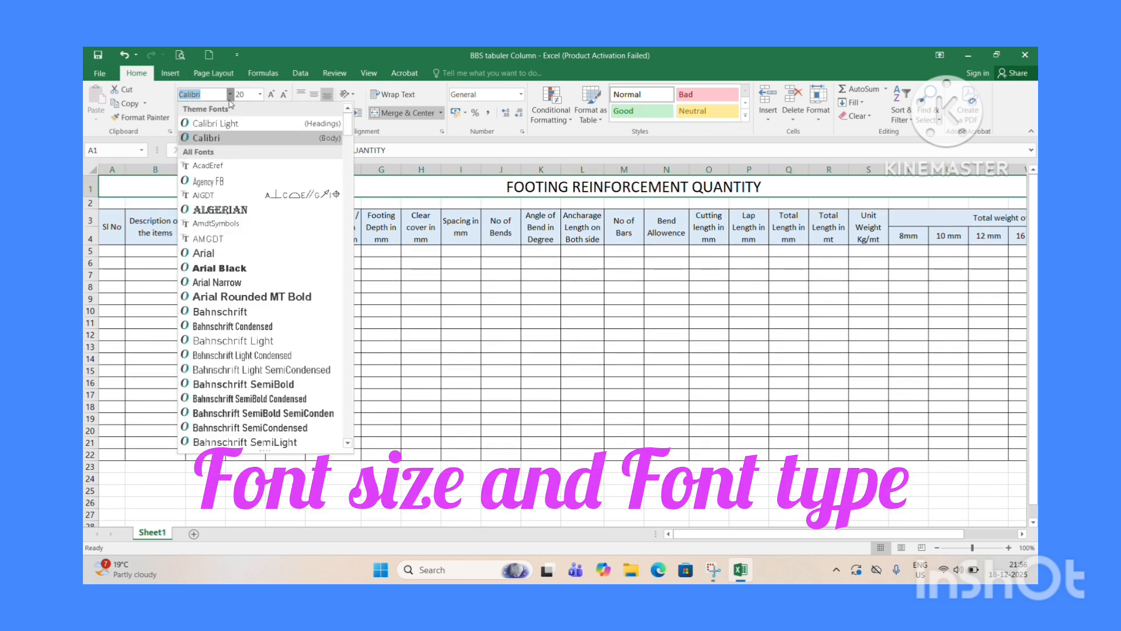
click(214, 210)
click(637, 295)
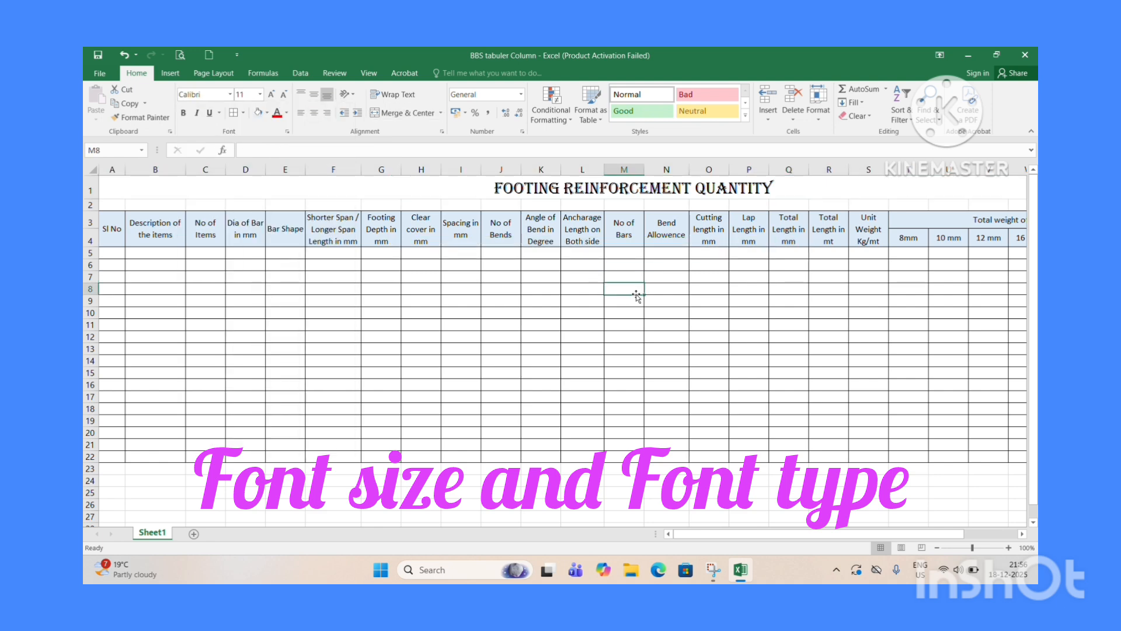
Widen column B slightly.
click(722, 323)
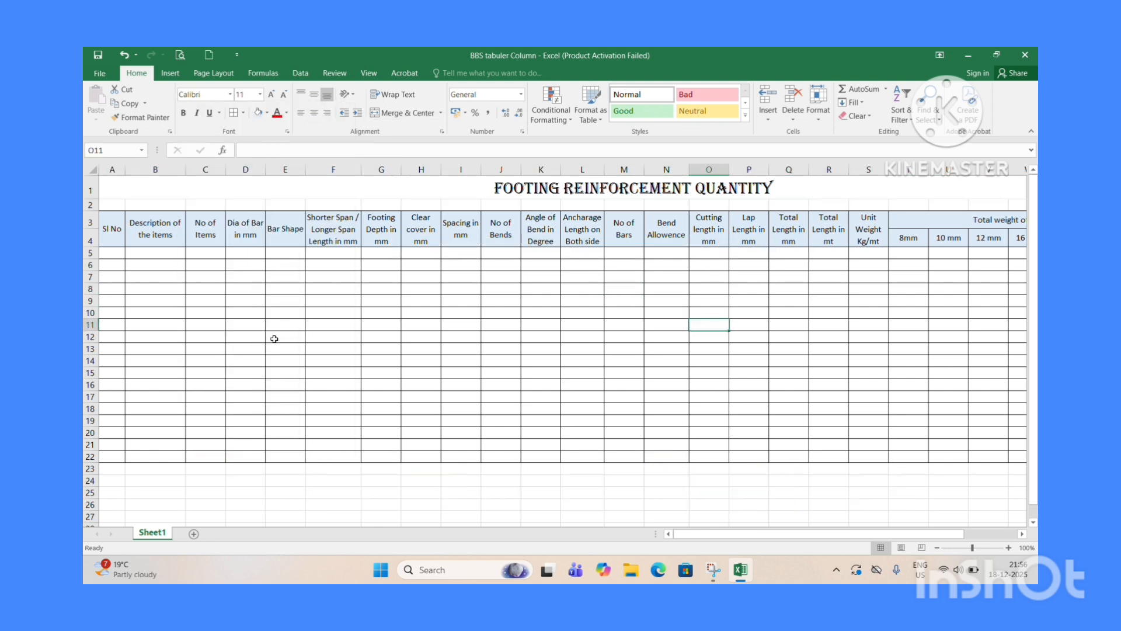
drag(184, 173, 190, 173)
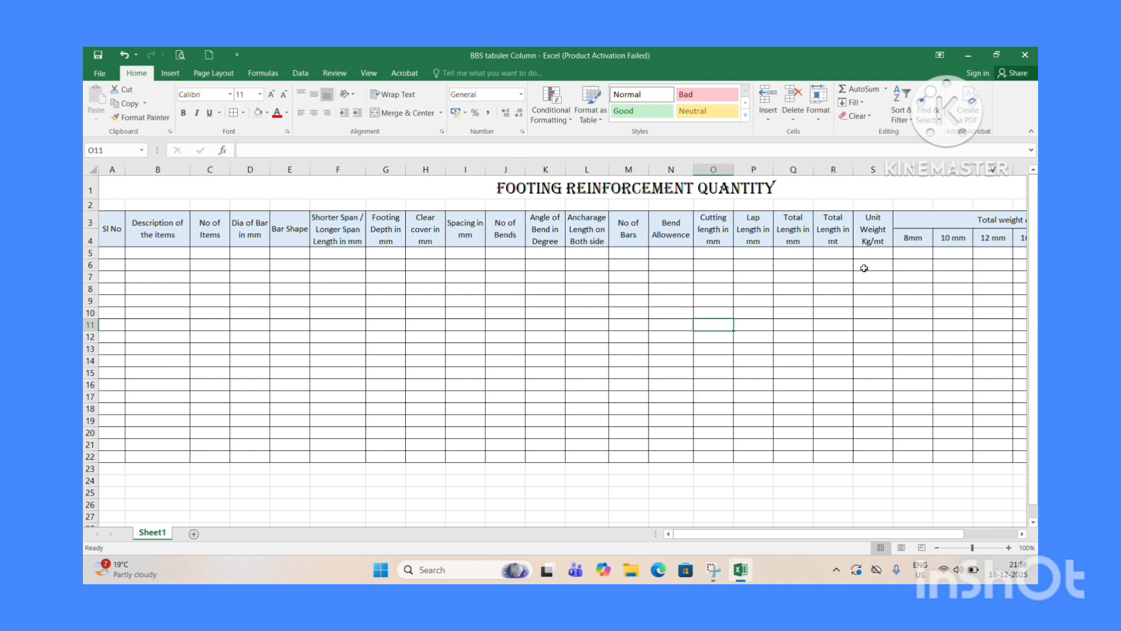
Enter the label TOTAL WEIGHT IN KG DIA WISE = in cell S22 and right-align it.
click(869, 457)
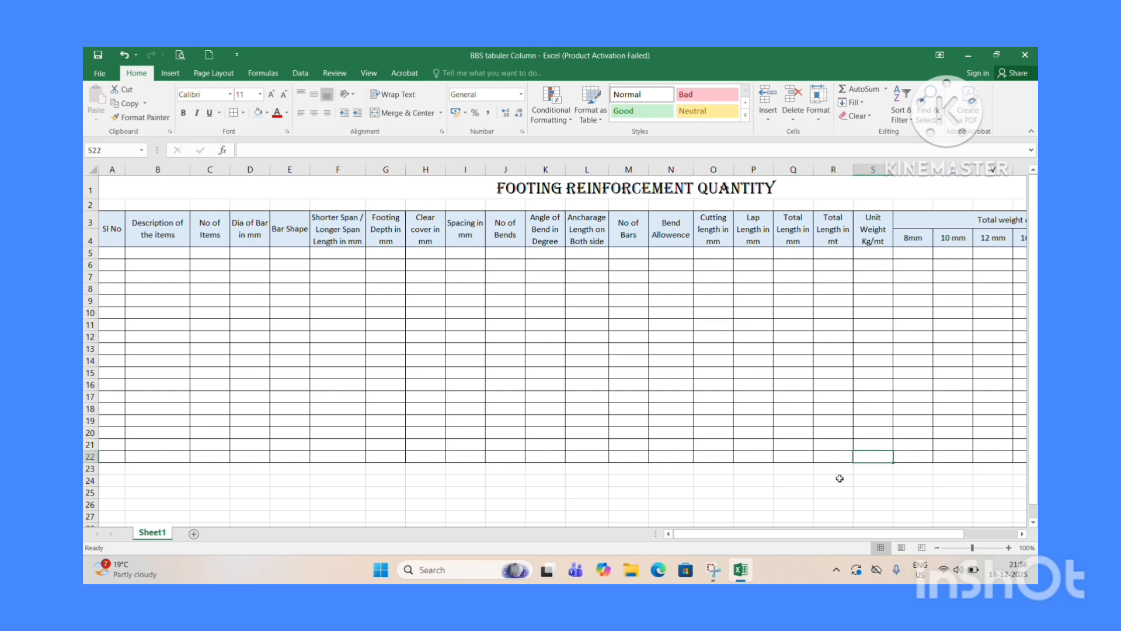
text(TOT)
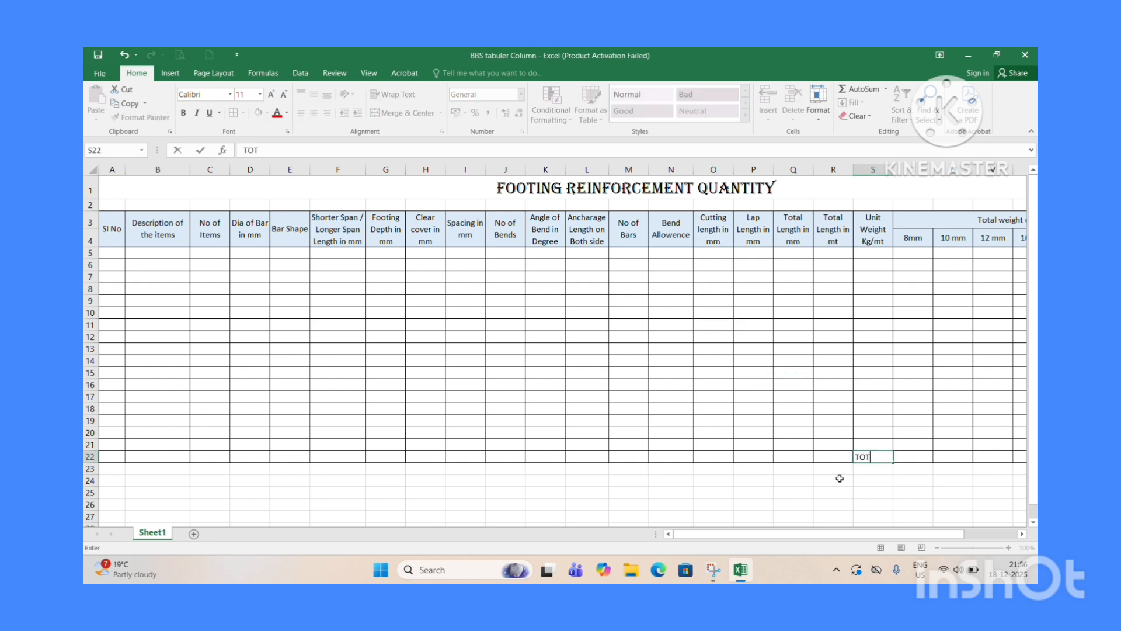
text(AL WEIGHT)
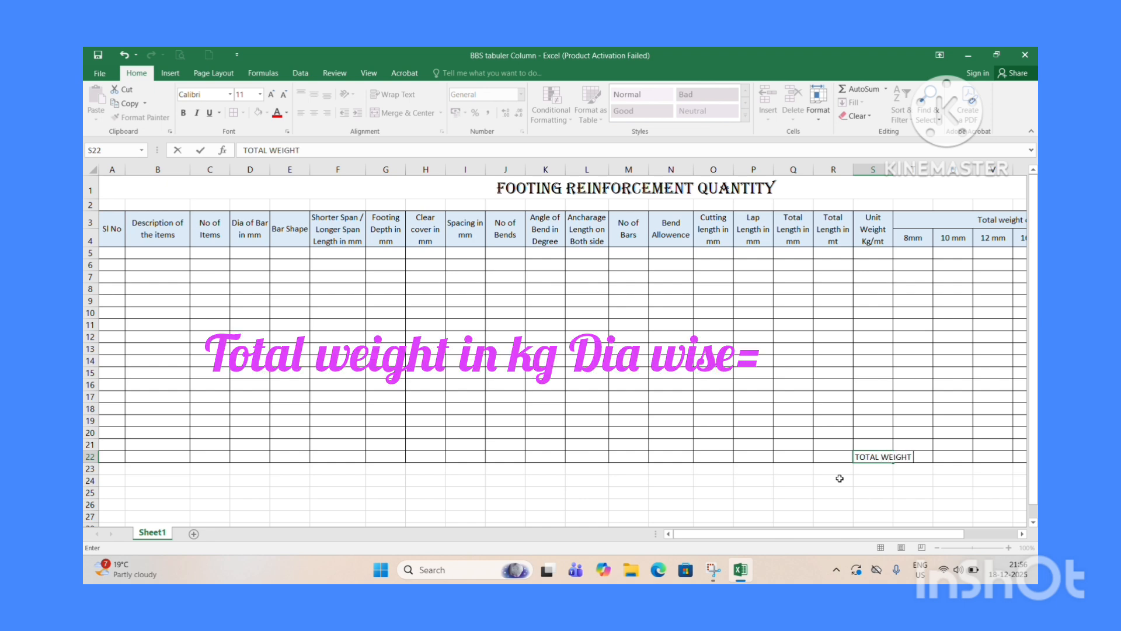
text( IN KG DIA WISE =)
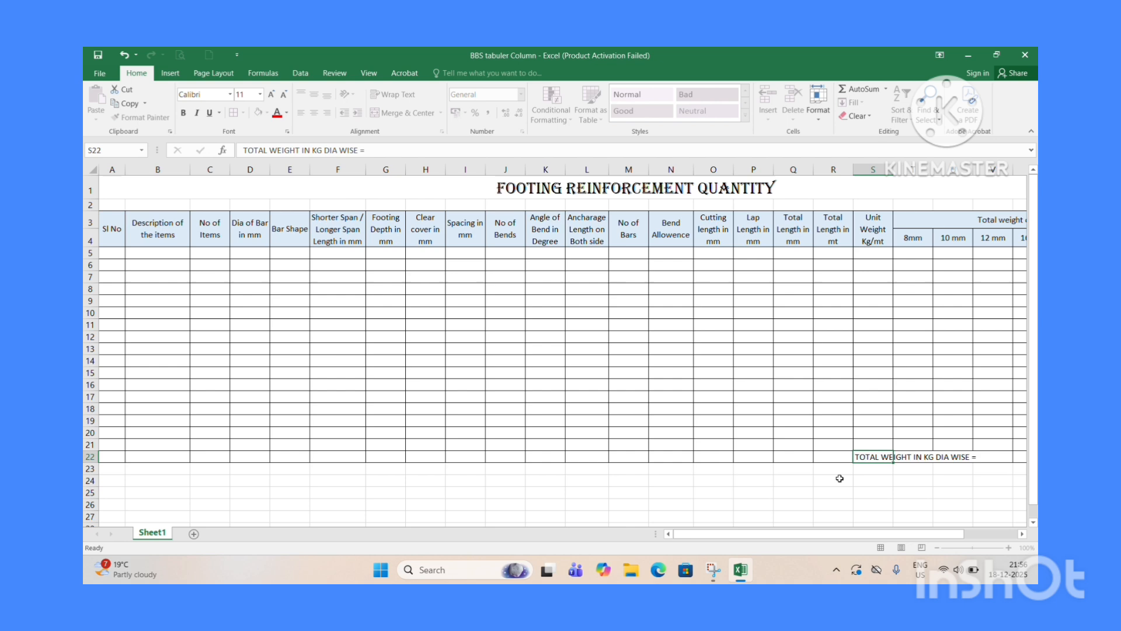
key(Return)
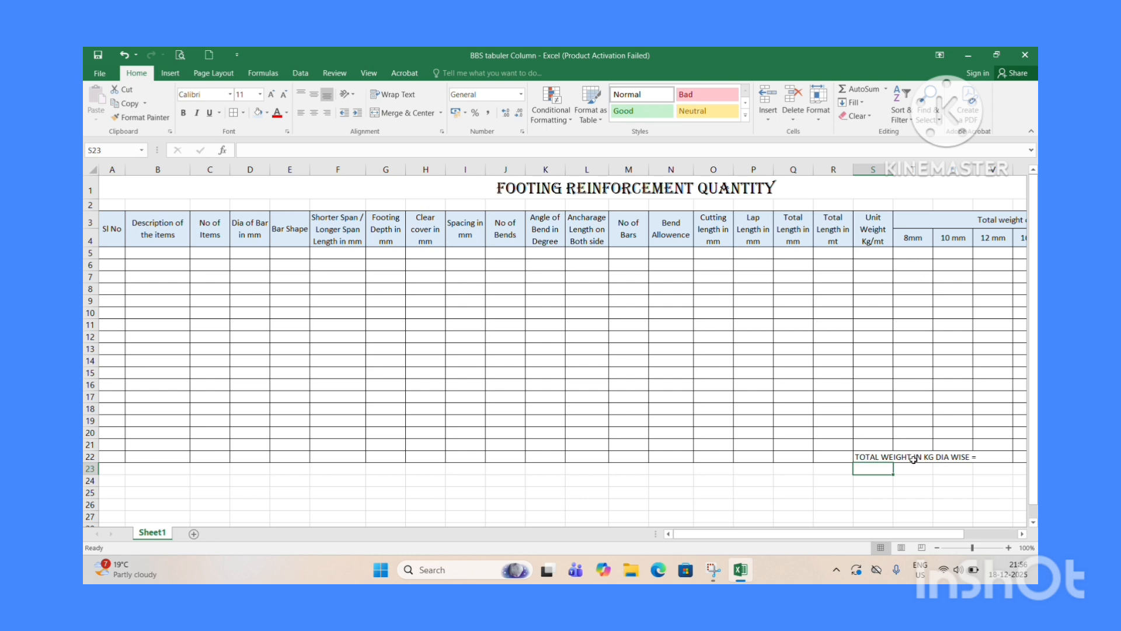
click(872, 456)
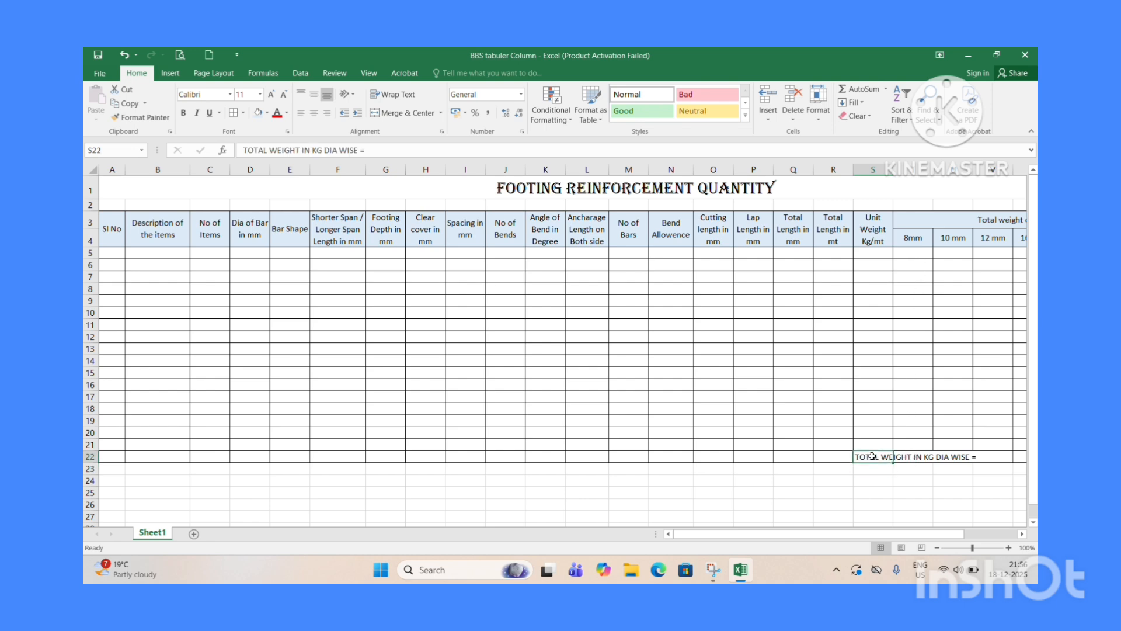
click(327, 112)
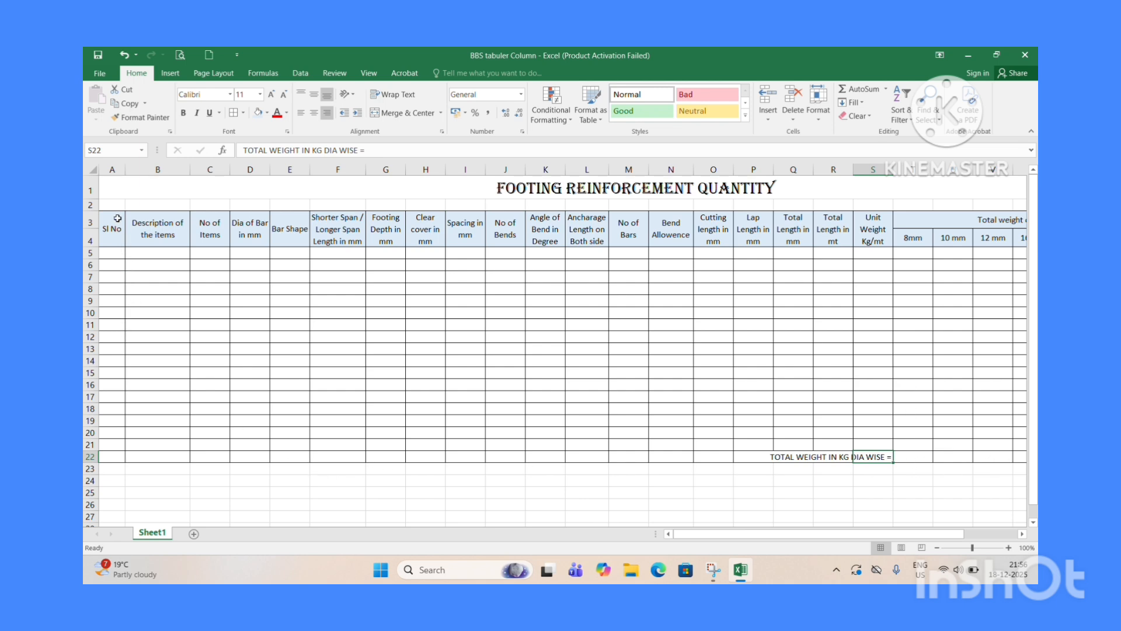
Apply a thick outside border around the whole table from the headers in row 3 down to row 22.
drag(117, 218, 998, 456)
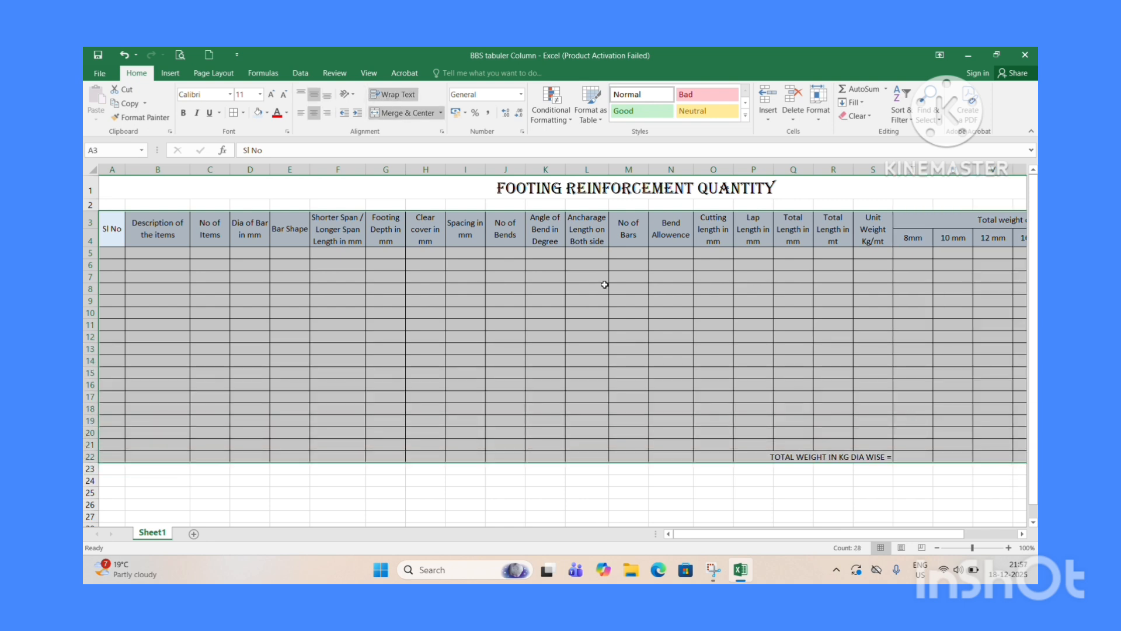
click(243, 112)
click(244, 218)
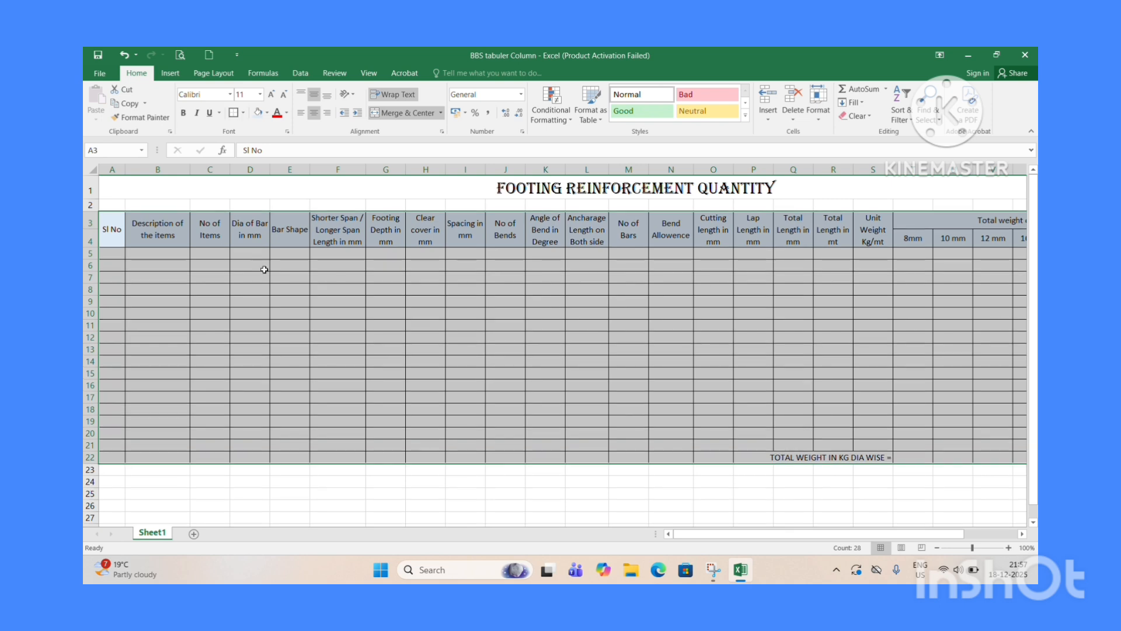
click(291, 398)
drag(112, 229, 1008, 240)
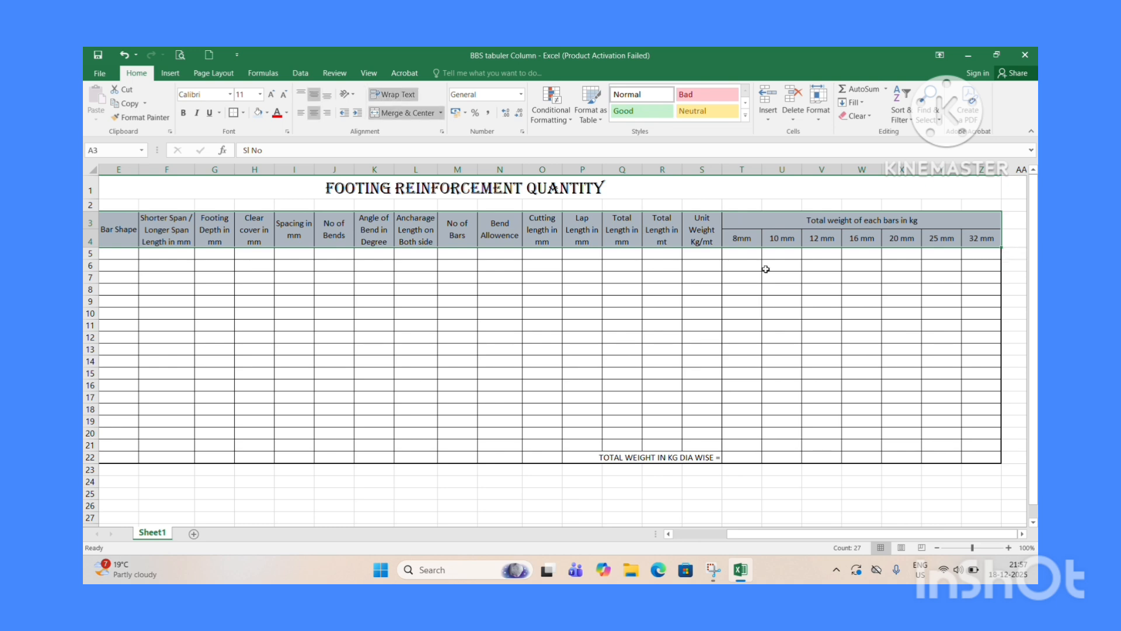
click(233, 113)
scroll(527, 434, left, 4)
click(531, 443)
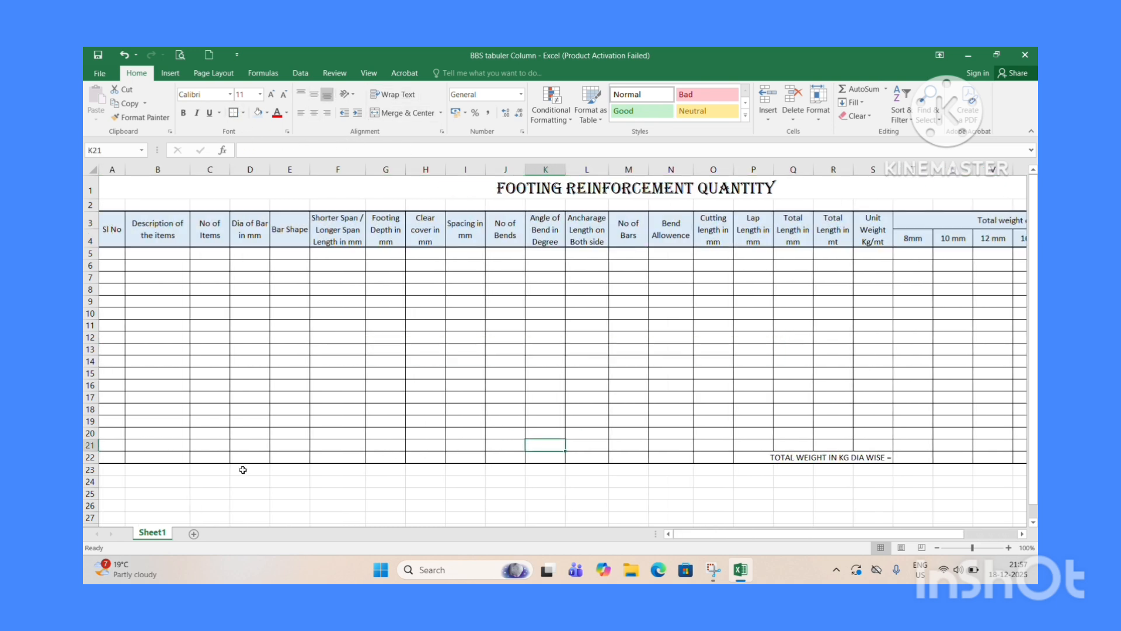
Give the total weight row 22 borders and a gray fill colour across the table.
drag(105, 457, 944, 461)
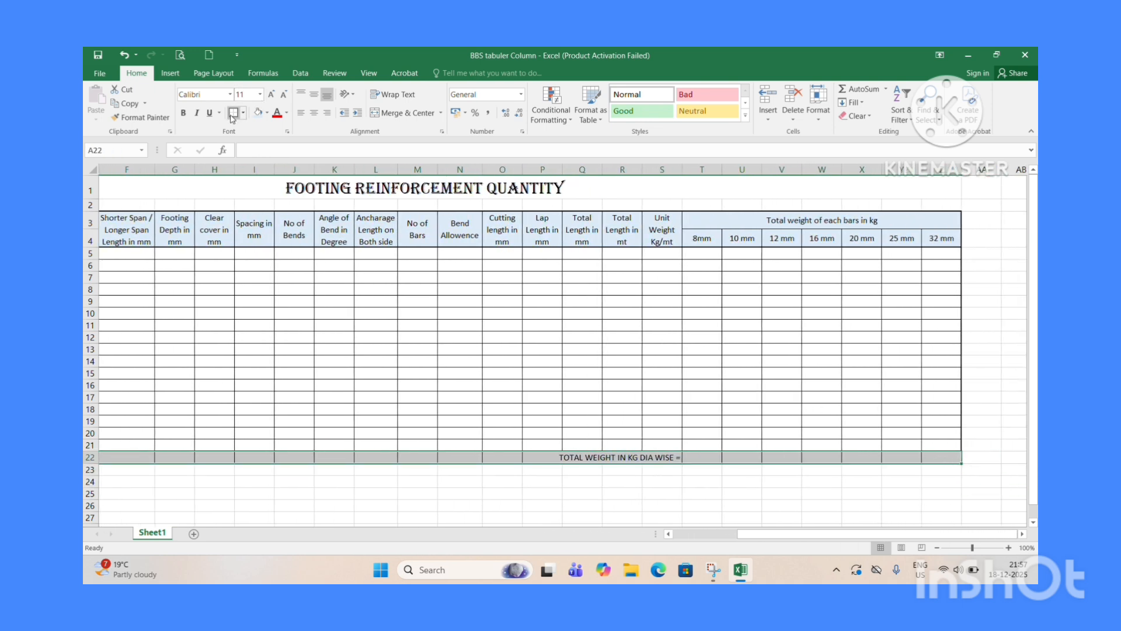
click(232, 117)
click(261, 115)
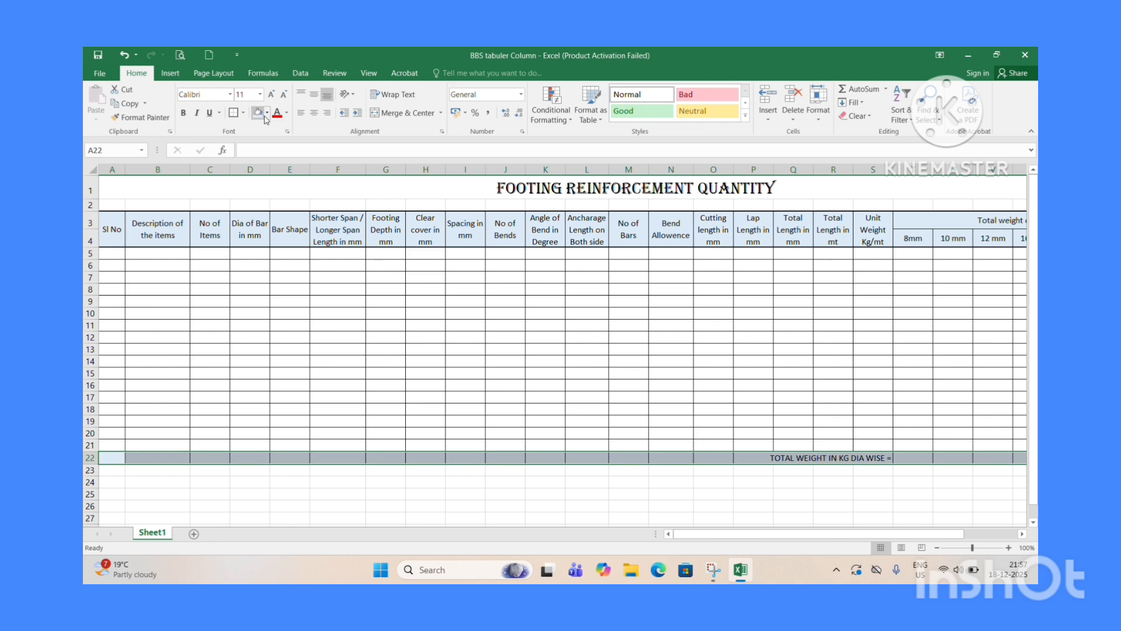
click(266, 116)
click(316, 160)
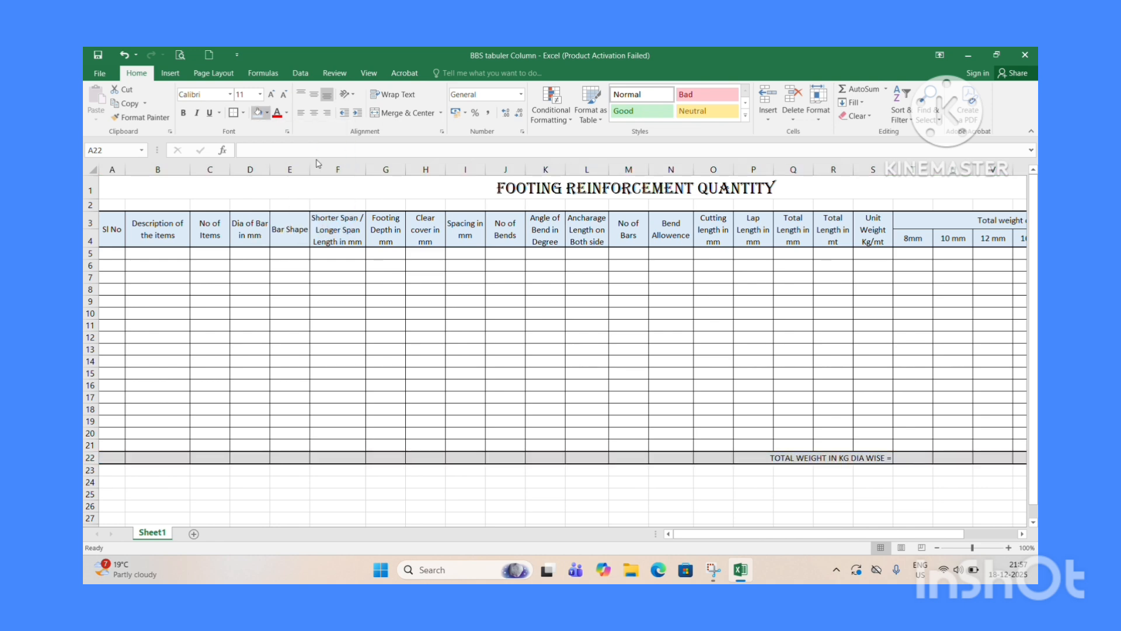
click(628, 384)
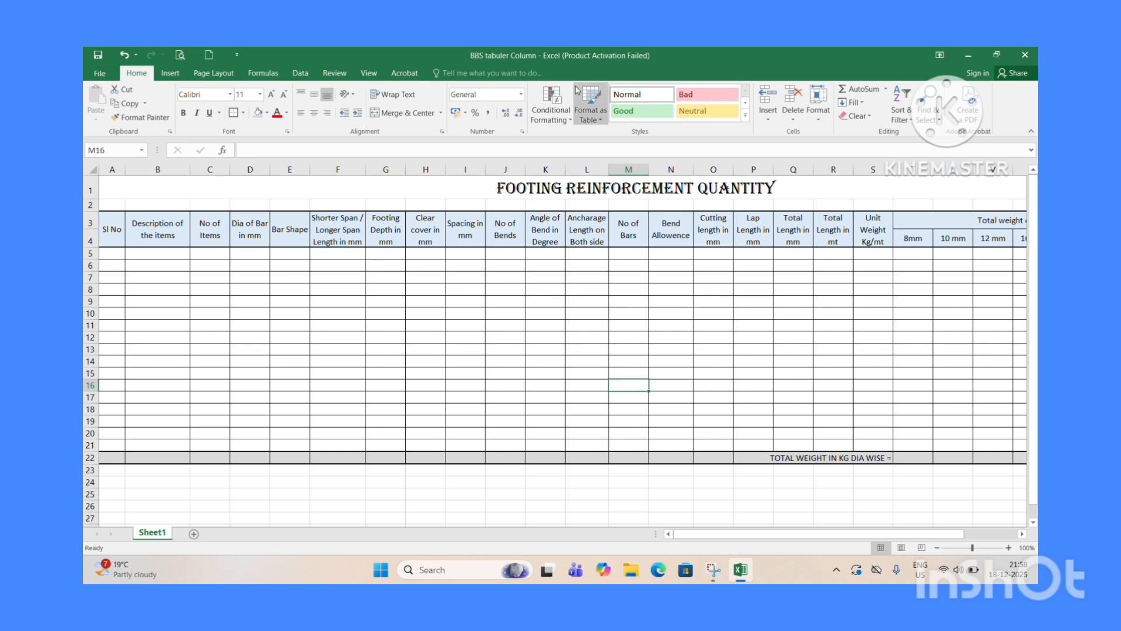
click(498, 74)
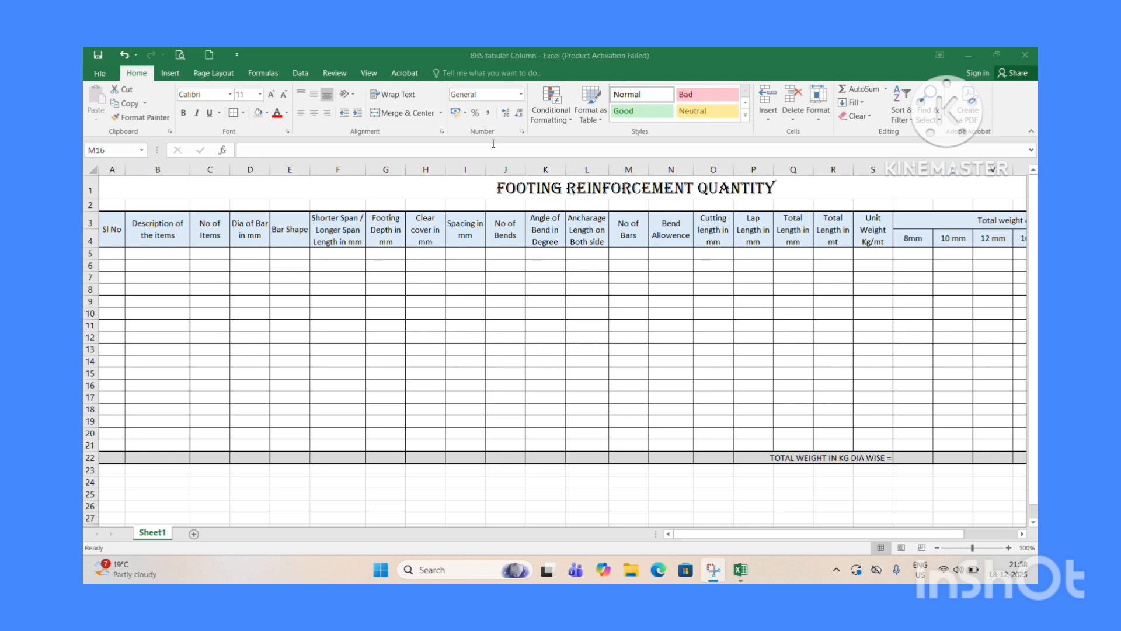